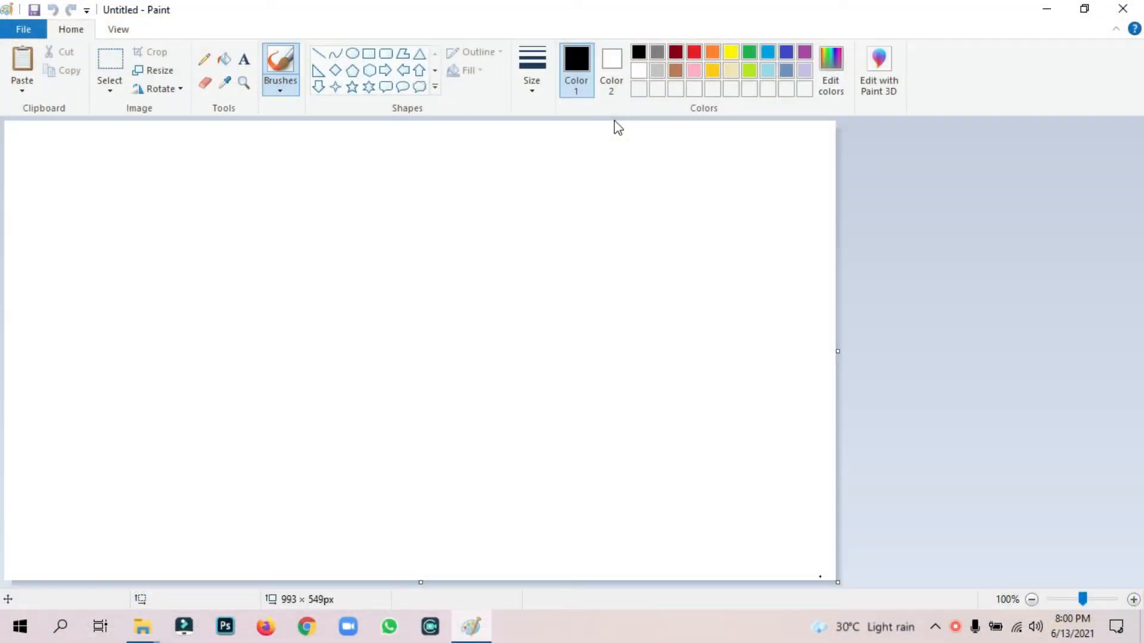
# Create a light orange custom colour from the orange swatch by raising its luminosity to 190
pyautogui.click(713, 54)
pyautogui.click(828, 83)
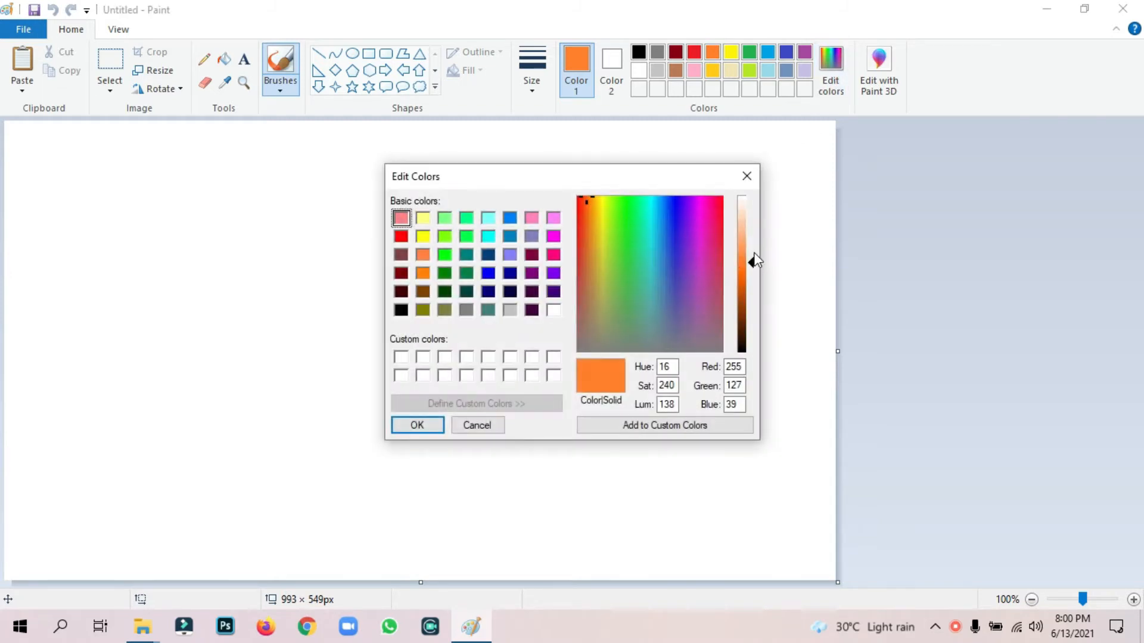
pyautogui.moveTo(755, 260); pyautogui.dragTo(755, 229)
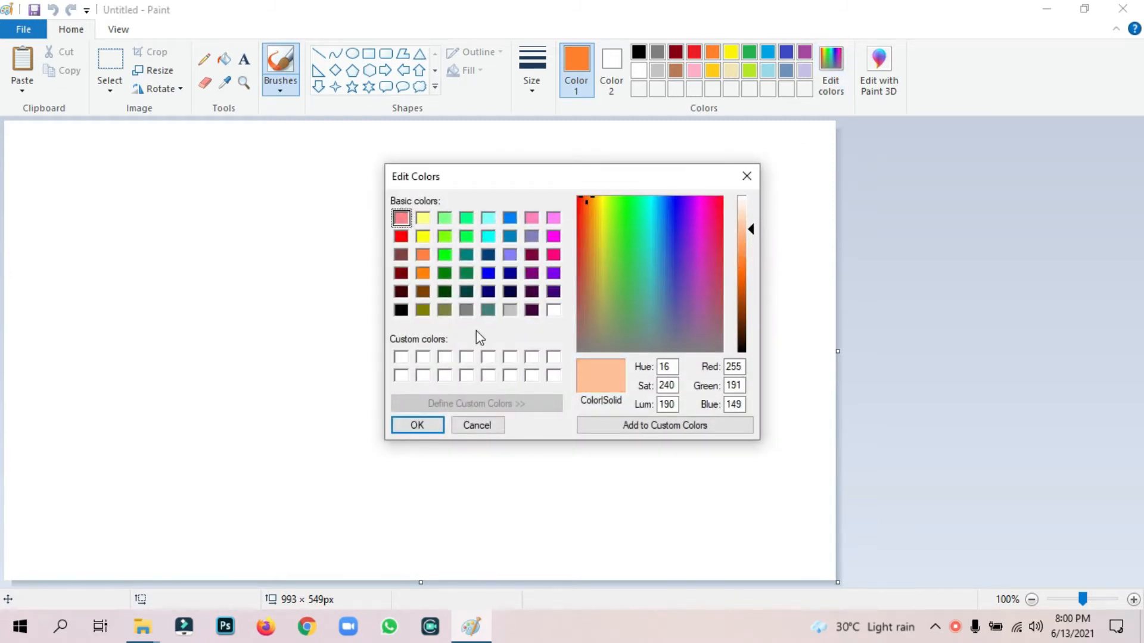
pyautogui.click(417, 425)
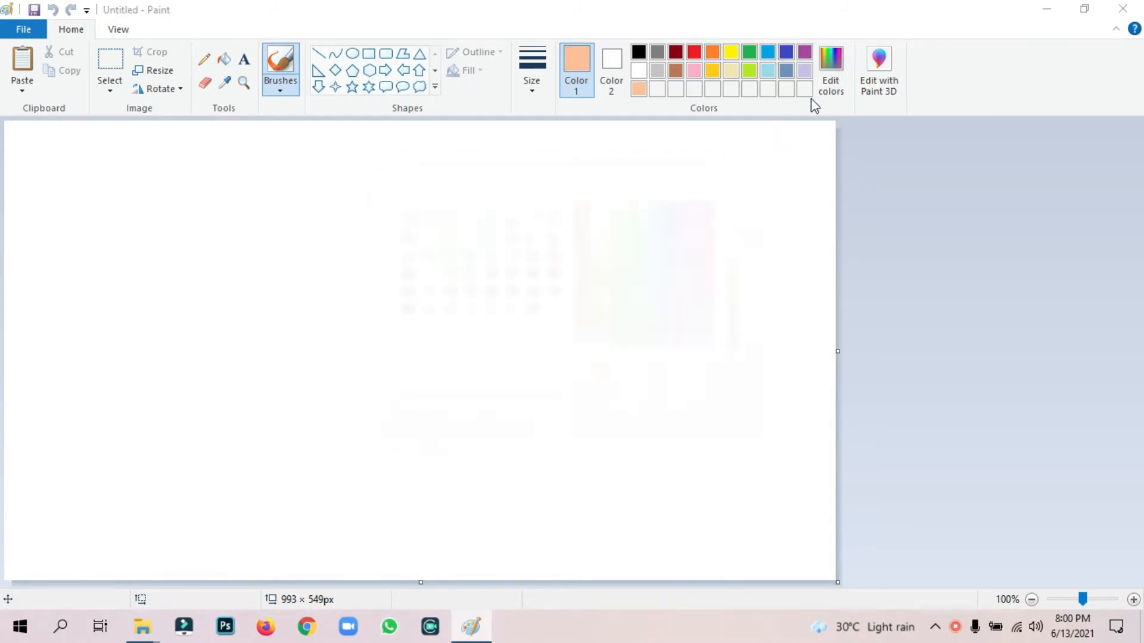
# Create a paler orange custom colour with RGB 255, 232, 217 by raising the luminosity to 222
pyautogui.click(821, 92)
pyautogui.moveTo(748, 228); pyautogui.dragTo(750, 208)
pyautogui.click(747, 176)
pyautogui.click(821, 80)
pyautogui.click(417, 425)
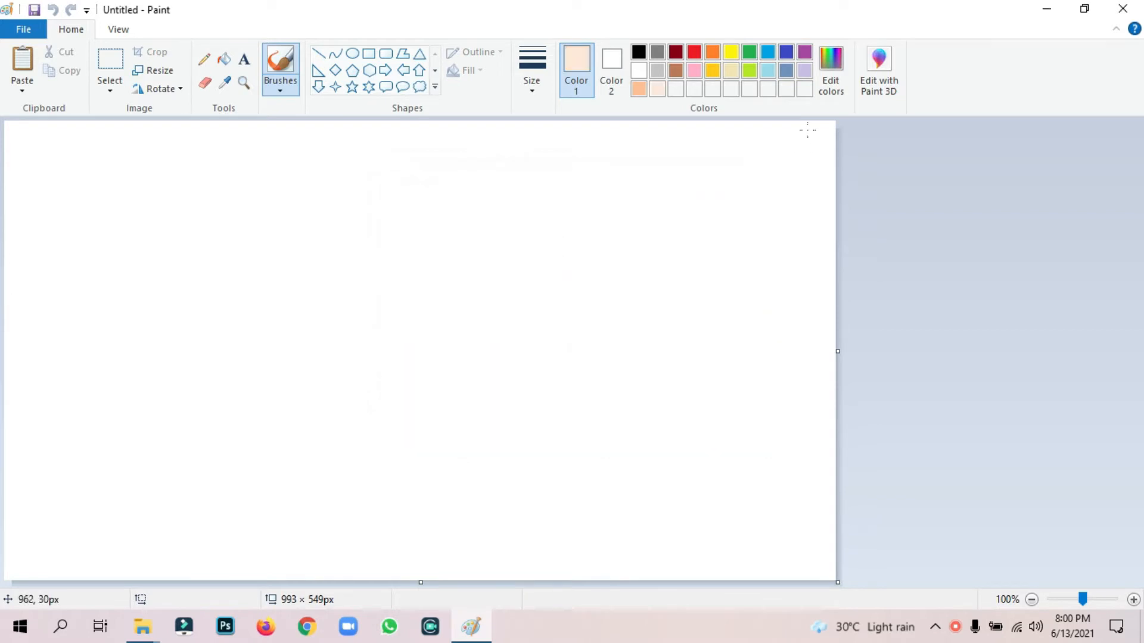
# Create a pale cyan custom colour with RGB 217, 255, 255, starting from the light cyan basic colour
pyautogui.click(832, 85)
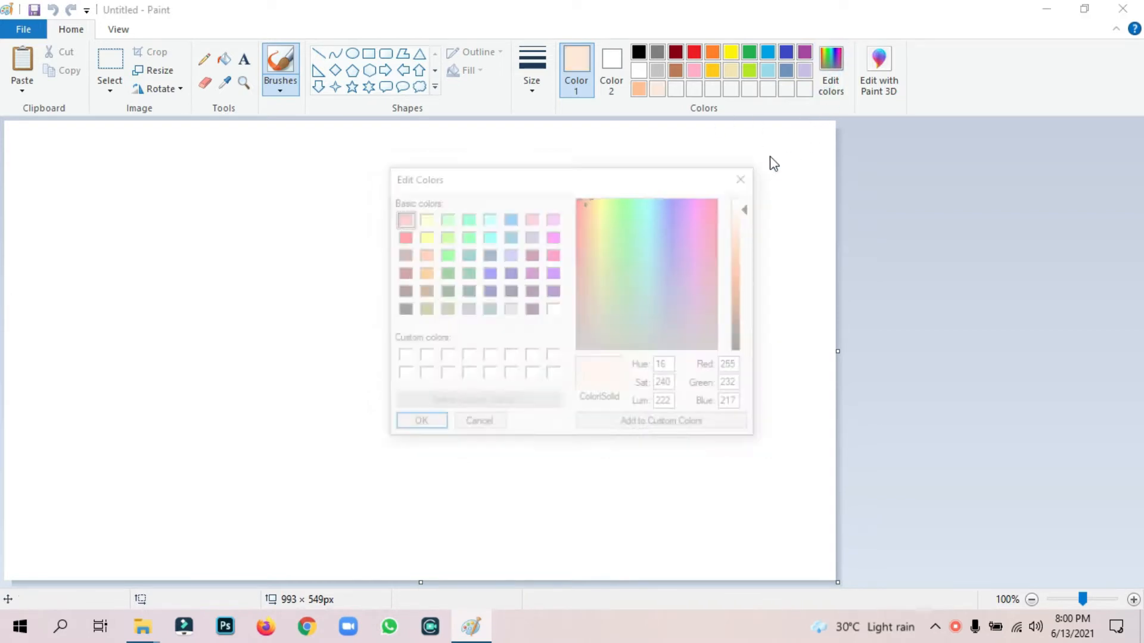
pyautogui.click(511, 218)
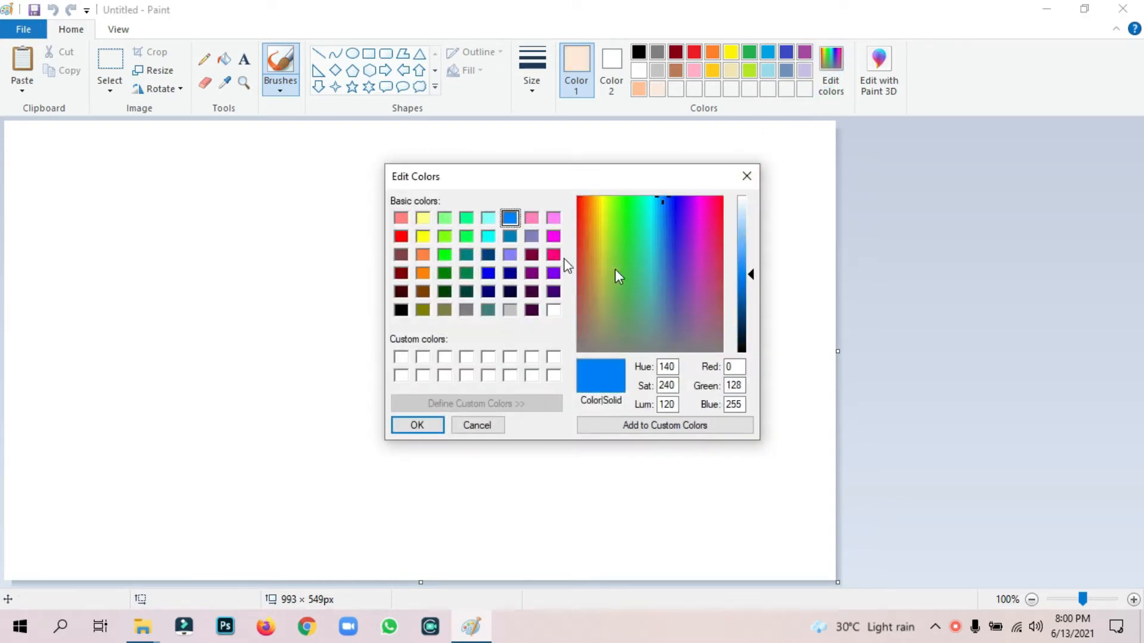
pyautogui.click(487, 218)
pyautogui.moveTo(722, 255); pyautogui.dragTo(725, 243)
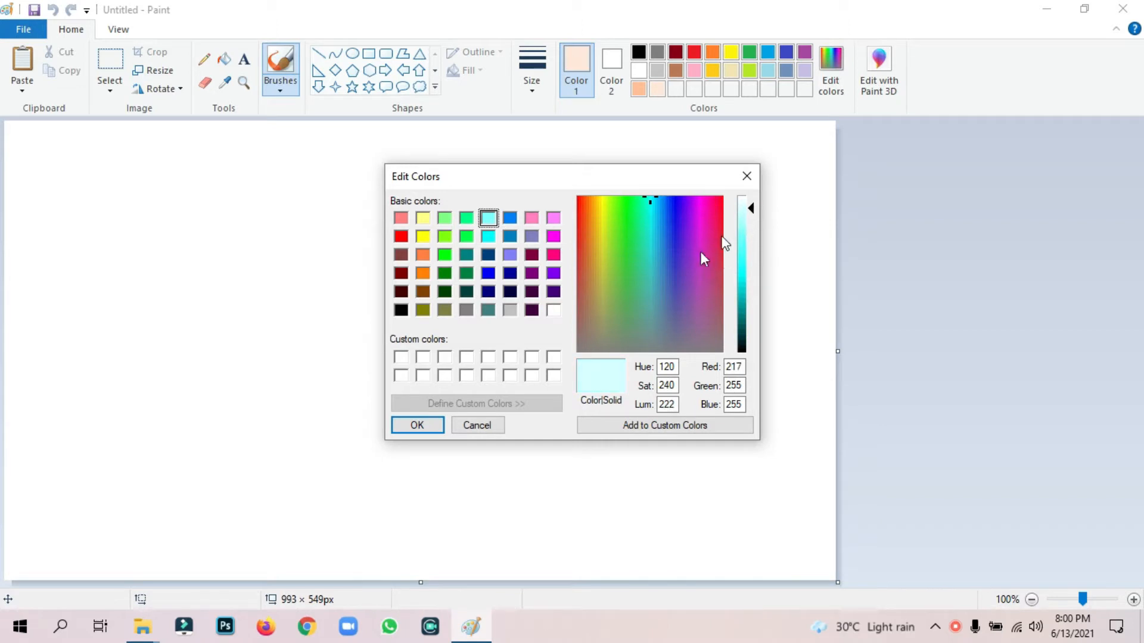
pyautogui.click(416, 425)
# Create an almost white cyan custom colour with RGB 244, 255, 255 by raising the luminosity to 235
pyautogui.click(830, 77)
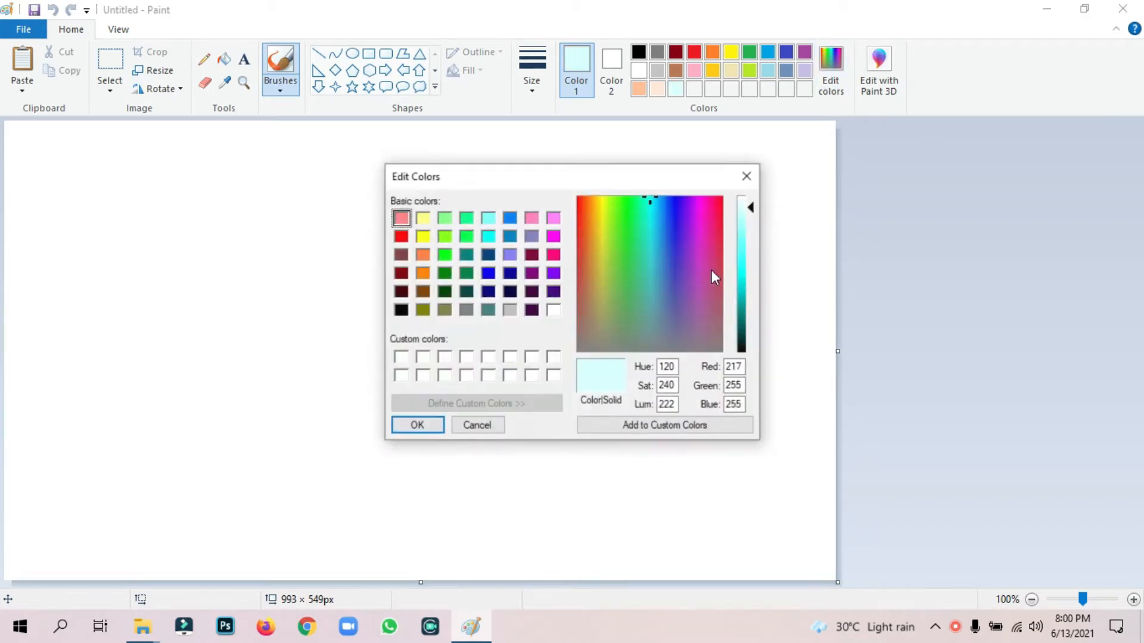
pyautogui.moveTo(741, 205); pyautogui.dragTo(742, 198)
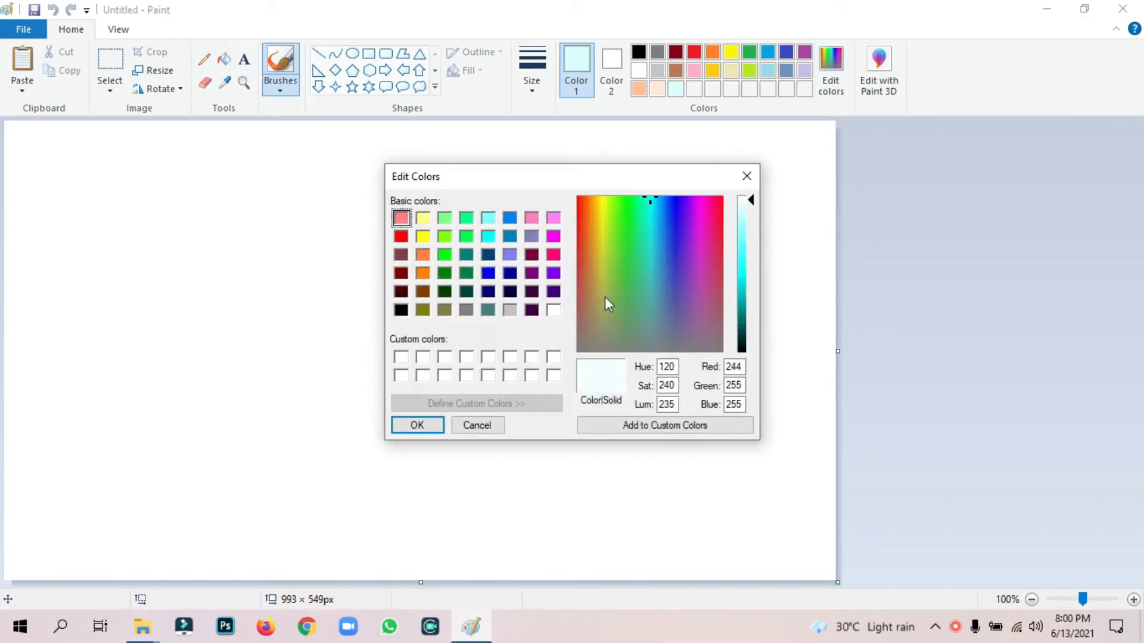
pyautogui.click(417, 425)
# Draw a light orange diagonal line across the canvas's lower-right corner, from the middle of the bottom edge past the right edge
pyautogui.click(638, 89)
pyautogui.click(318, 54)
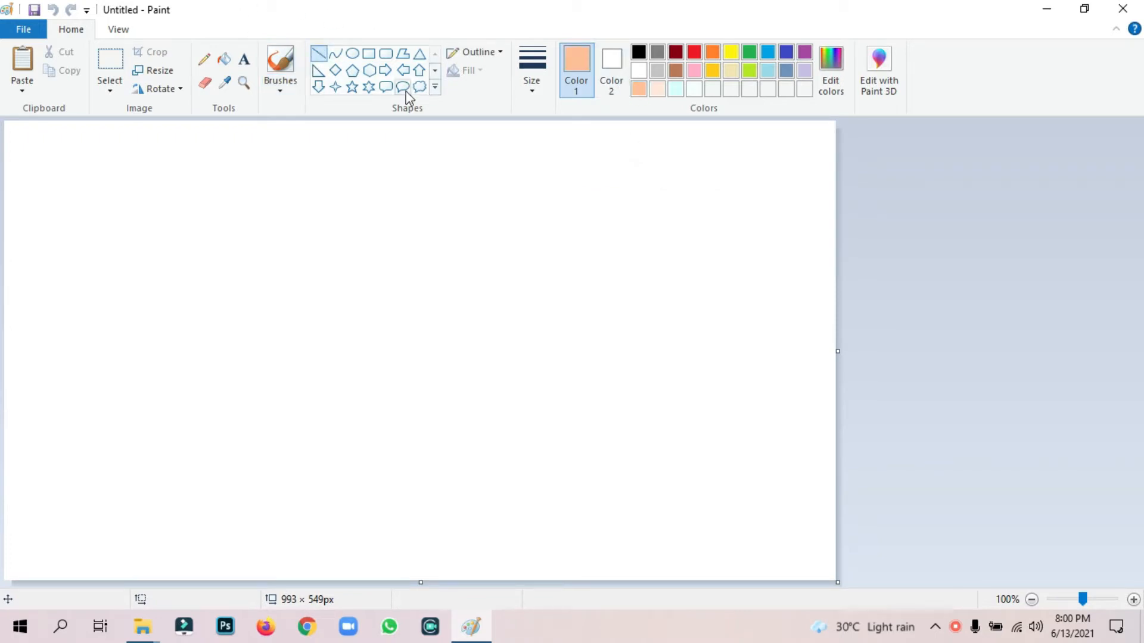
pyautogui.moveTo(788, 427)
pyautogui.mouseDown()
pyautogui.moveTo(556, 488)
pyautogui.moveTo(381, 575)
pyautogui.mouseUp()
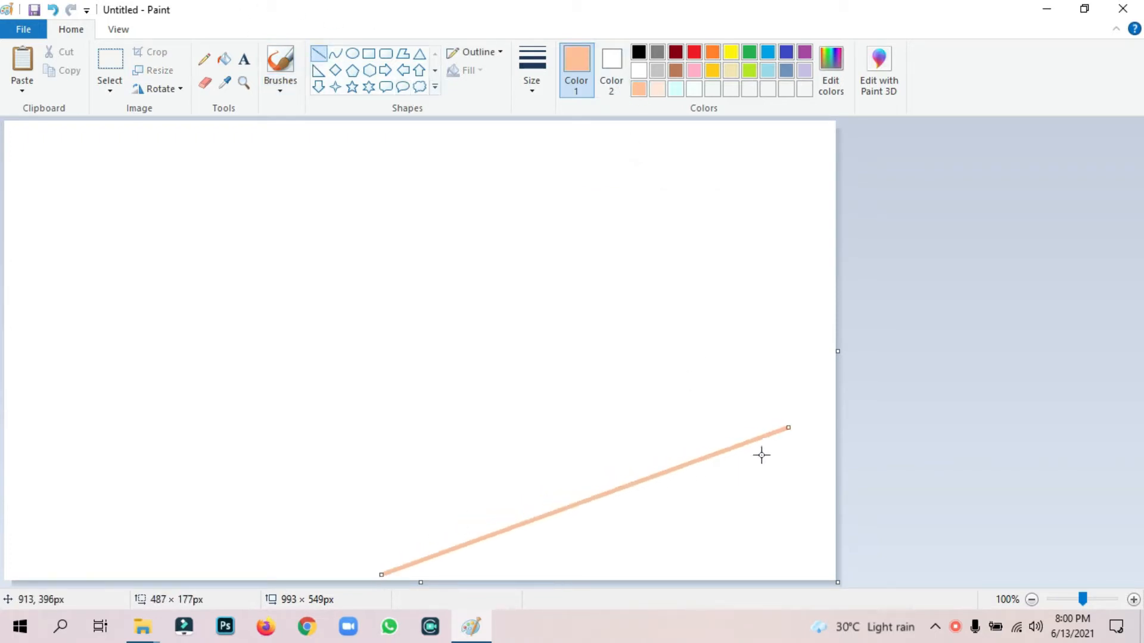
pyautogui.moveTo(788, 428); pyautogui.dragTo(953, 313)
pyautogui.moveTo(379, 577); pyautogui.dragTo(420, 580)
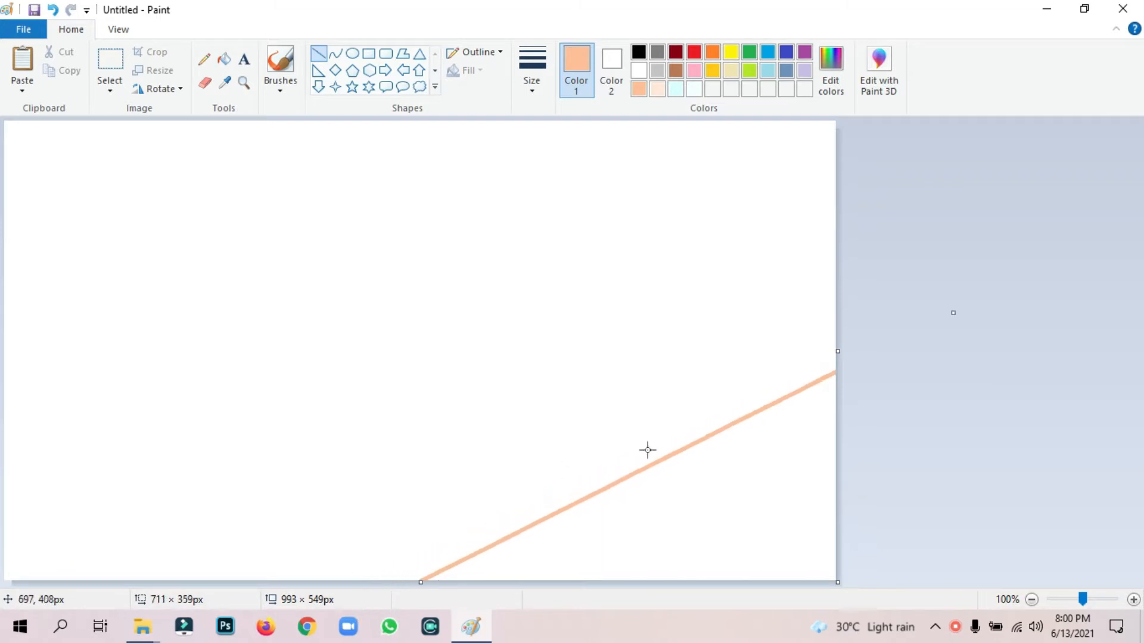
# Draw a paler orange diagonal line, about 1068 × 499 px, above the first and move it up to span the full canvas width
pyautogui.click(657, 89)
pyautogui.moveTo(794, 261); pyautogui.dragTo(97, 584)
pyautogui.moveTo(803, 269); pyautogui.dragTo(953, 196)
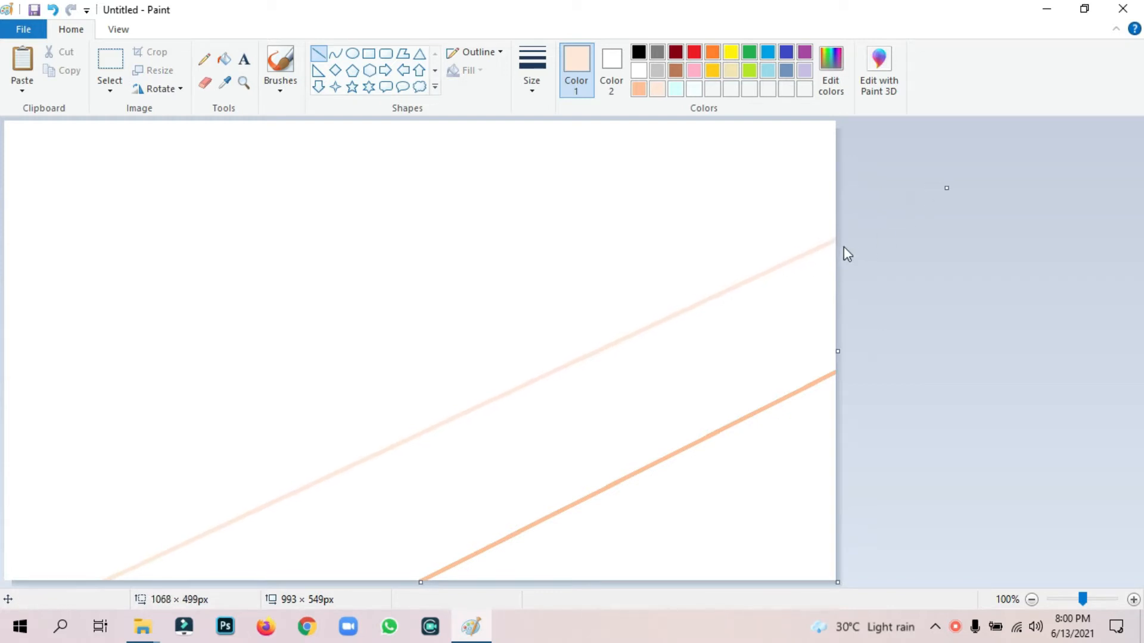
pyautogui.moveTo(819, 232); pyautogui.dragTo(761, 194)
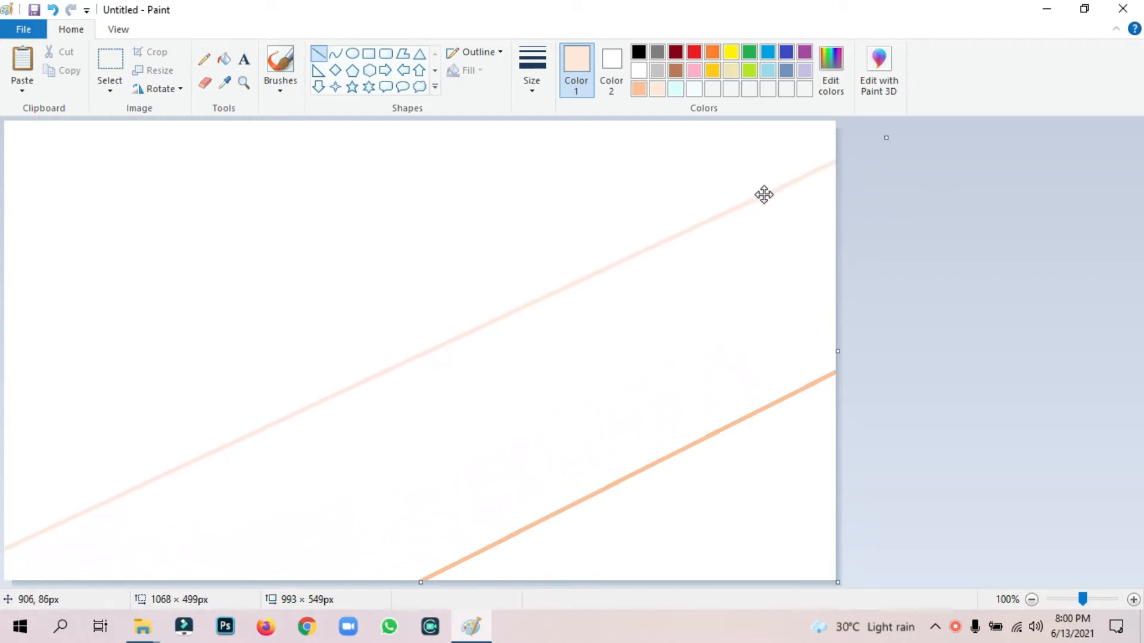
pyautogui.click(893, 173)
# Draw a pale cyan diagonal above the orange lines and an almost white cyan one, about 476 × 158 px, across the canvas's upper-left corner
pyautogui.click(675, 88)
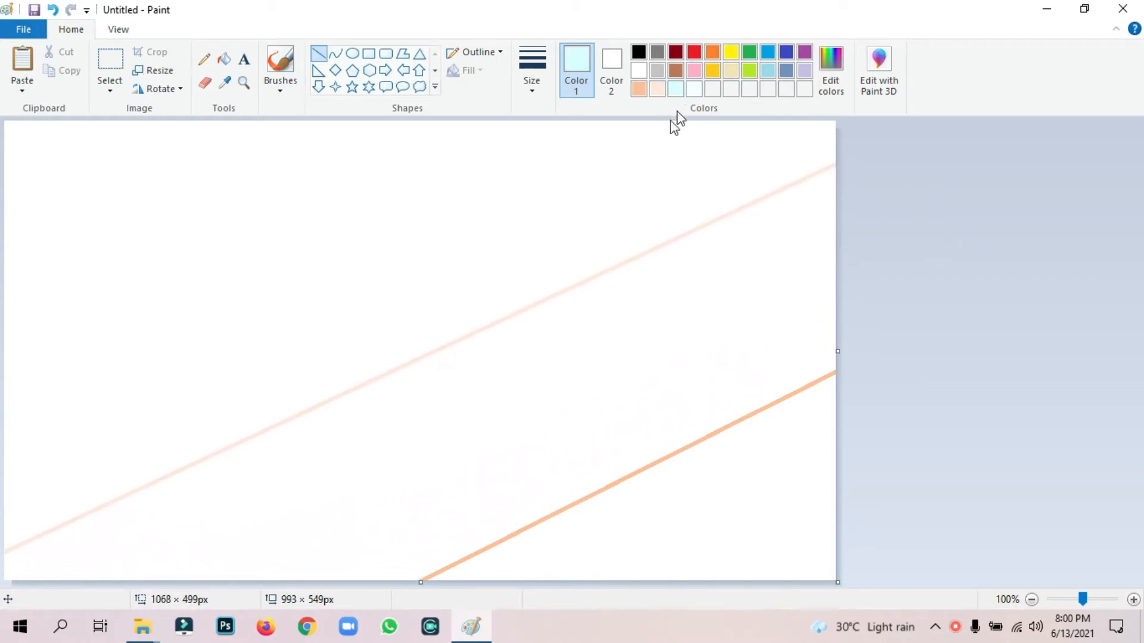
pyautogui.moveTo(646, 142); pyautogui.dragTo(3, 404)
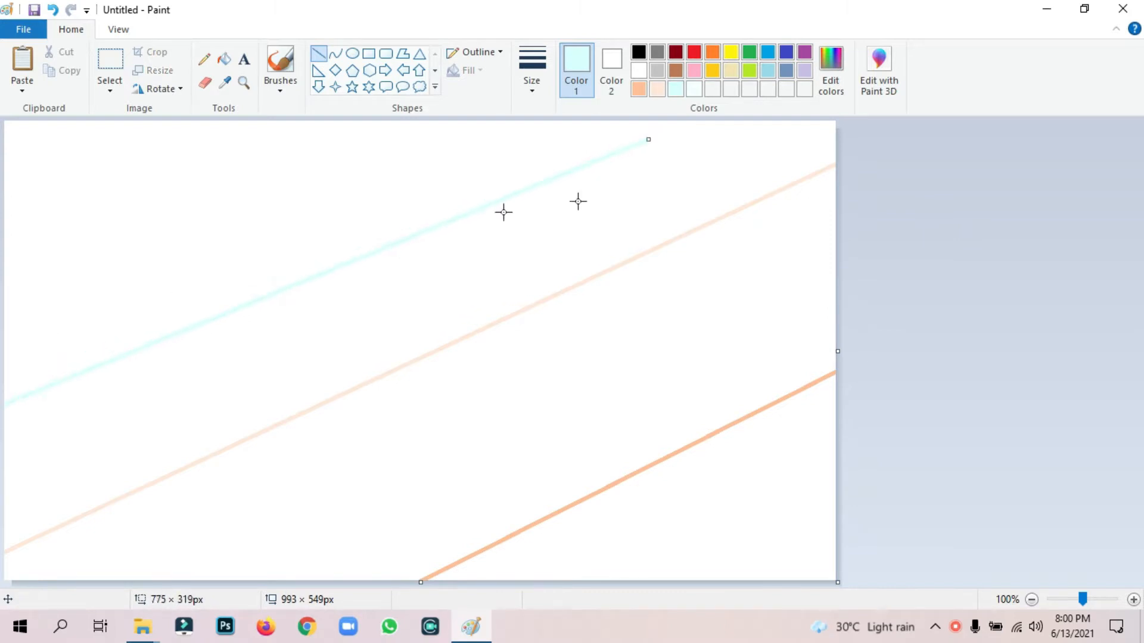
pyautogui.moveTo(648, 141); pyautogui.dragTo(733, 110)
pyautogui.moveTo(649, 151); pyautogui.dragTo(539, 157)
pyautogui.click(913, 228)
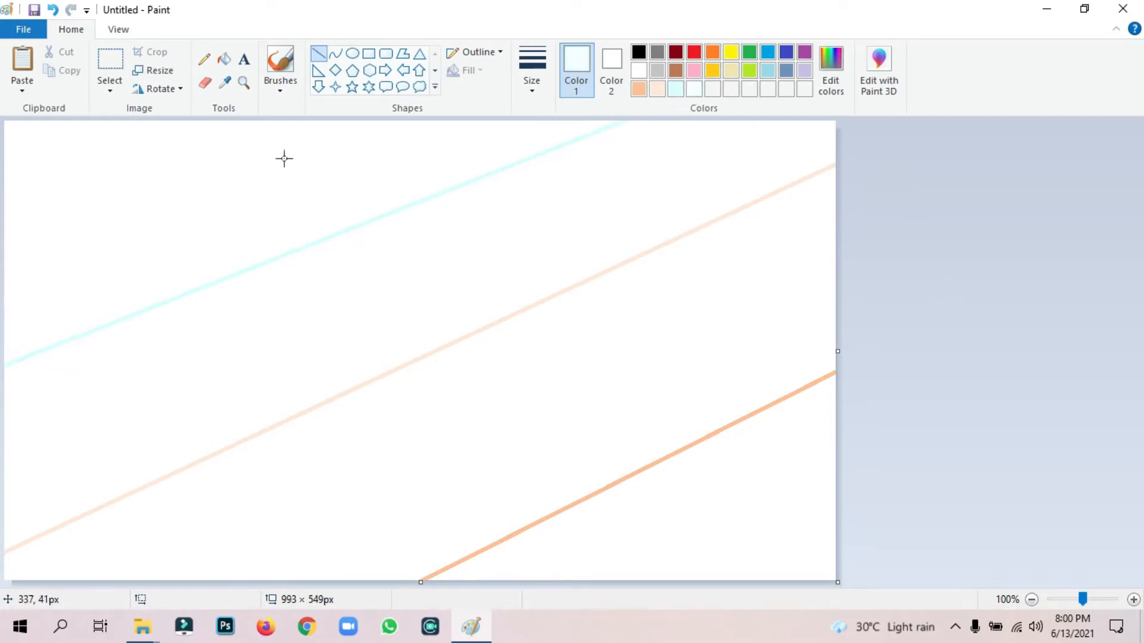
pyautogui.moveTo(2, 249); pyautogui.dragTo(401, 118)
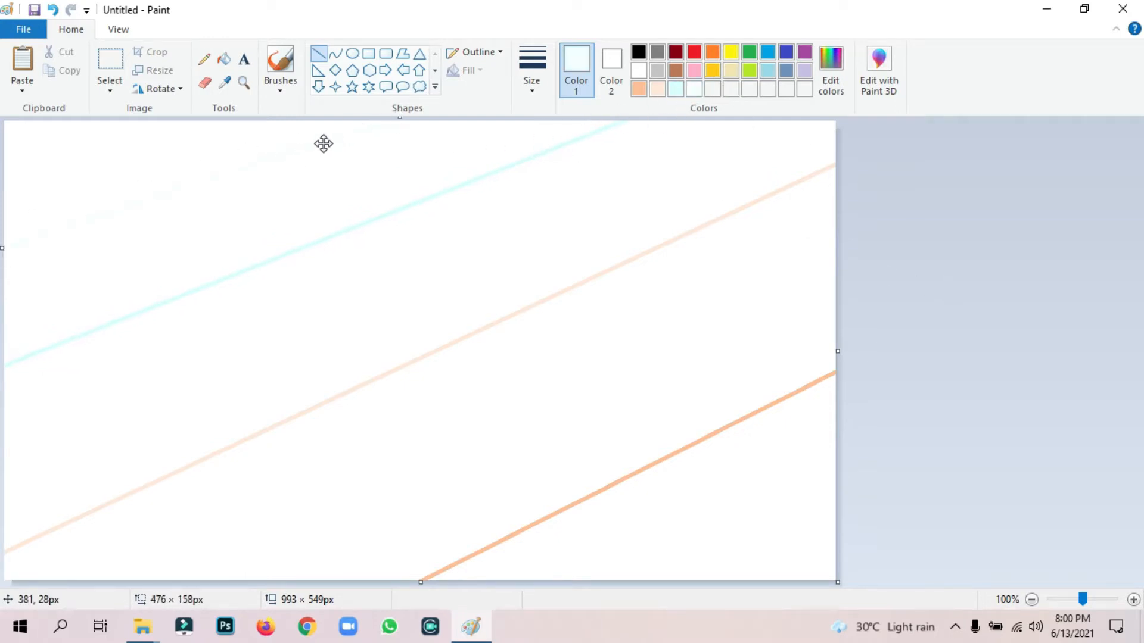
pyautogui.click(906, 215)
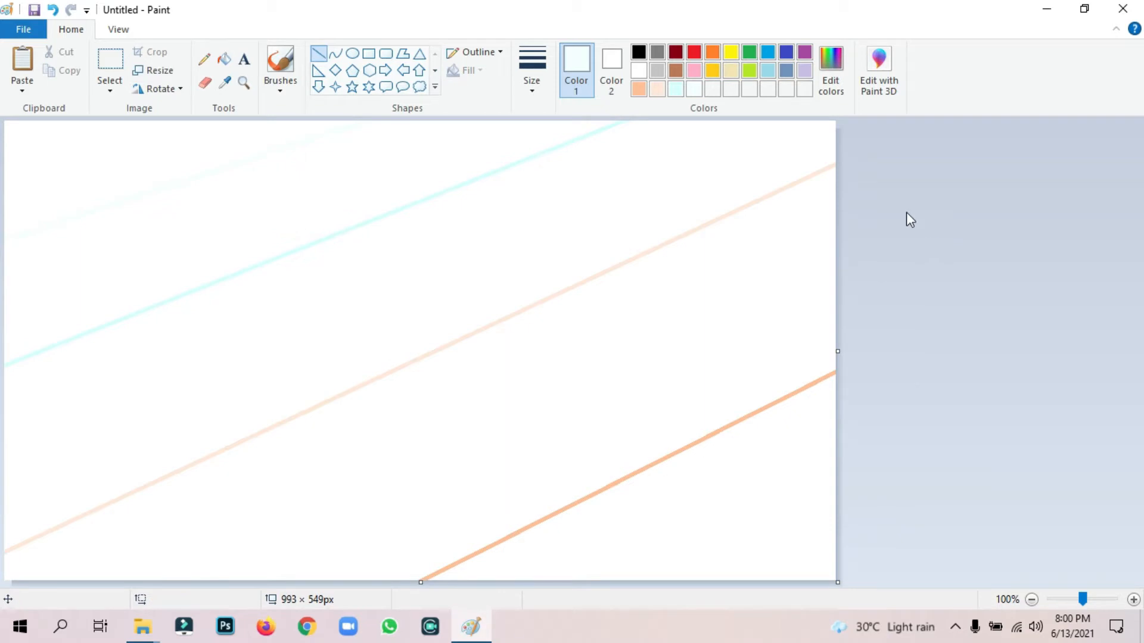
# Fill the diagonal bands with their line colours, from light orange at the lower right through paler orange and pale cyan to almost white cyan
pyautogui.click(638, 88)
pyautogui.click(224, 58)
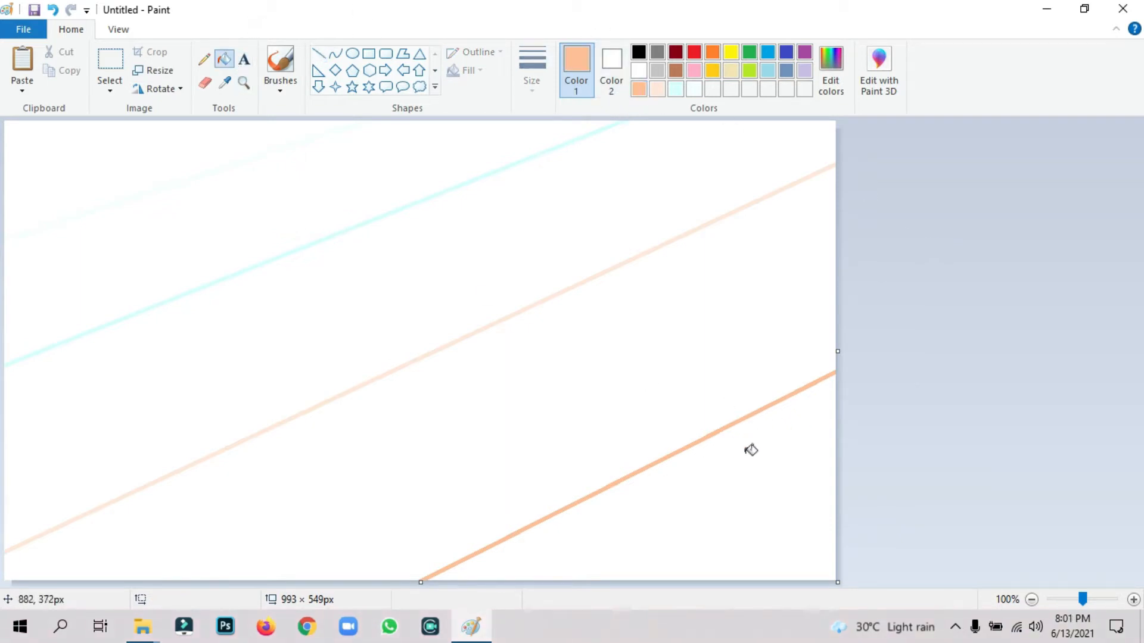
pyautogui.click(750, 449)
pyautogui.click(659, 88)
pyautogui.click(697, 306)
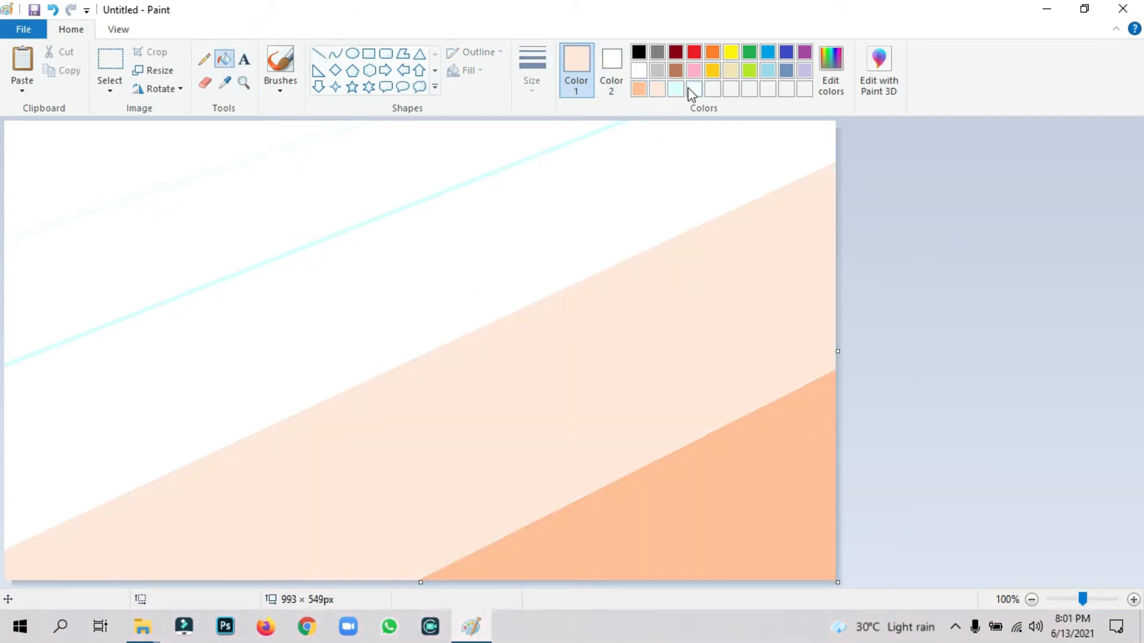
pyautogui.click(675, 88)
pyautogui.click(691, 155)
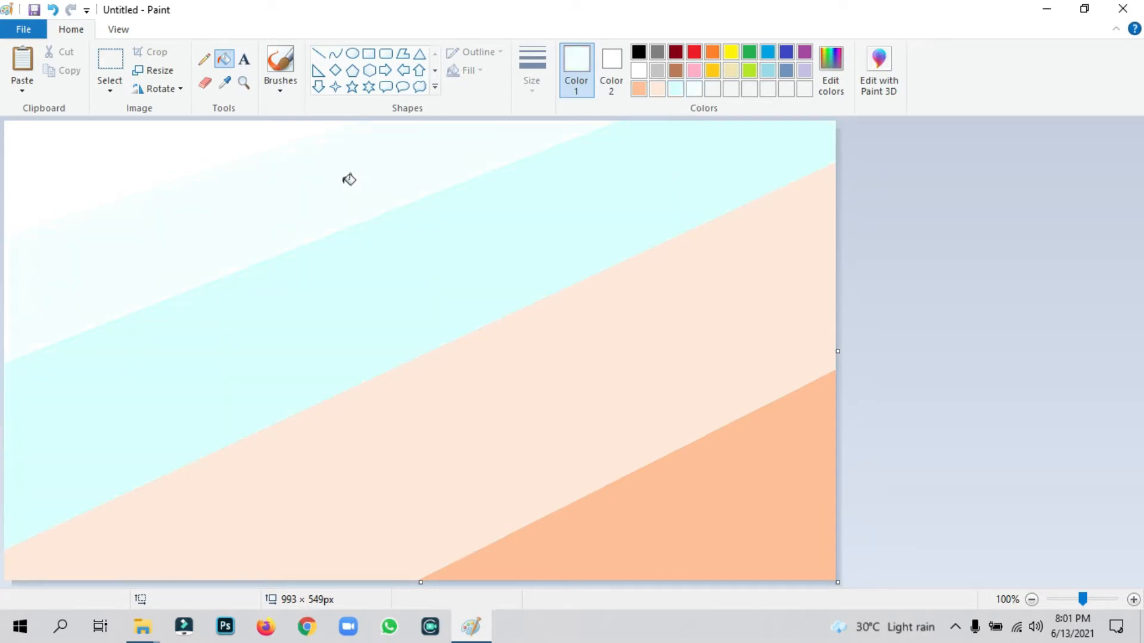
# Squeeze the image to a horizontal size of 1 pixel without maintaining the aspect ratio
pyautogui.click(154, 70)
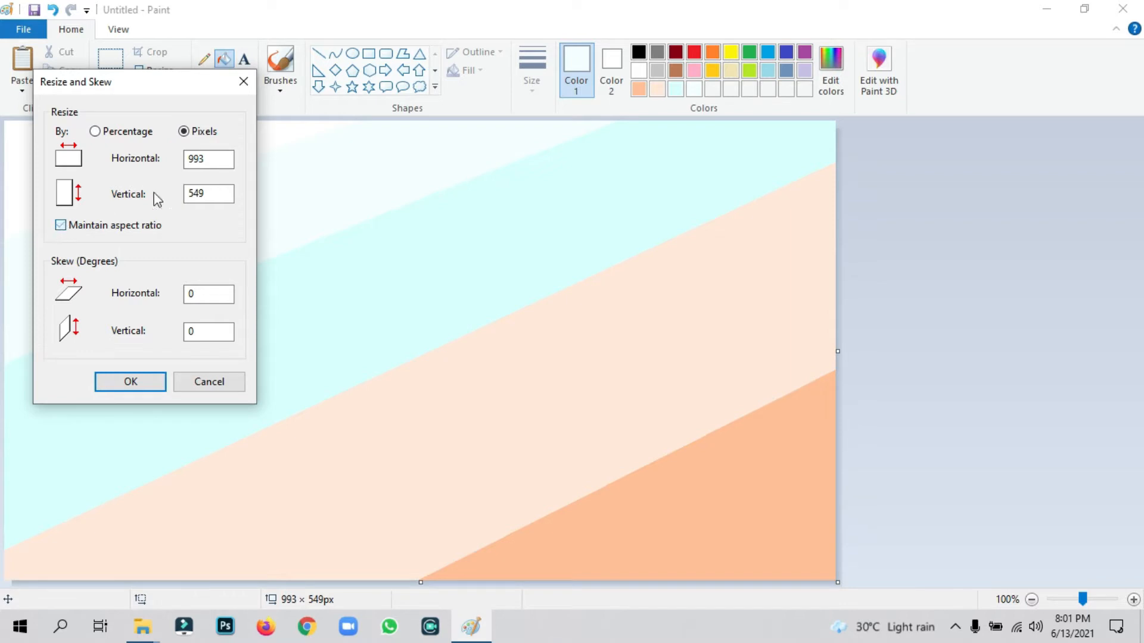
pyautogui.click(60, 224)
pyautogui.click(162, 382)
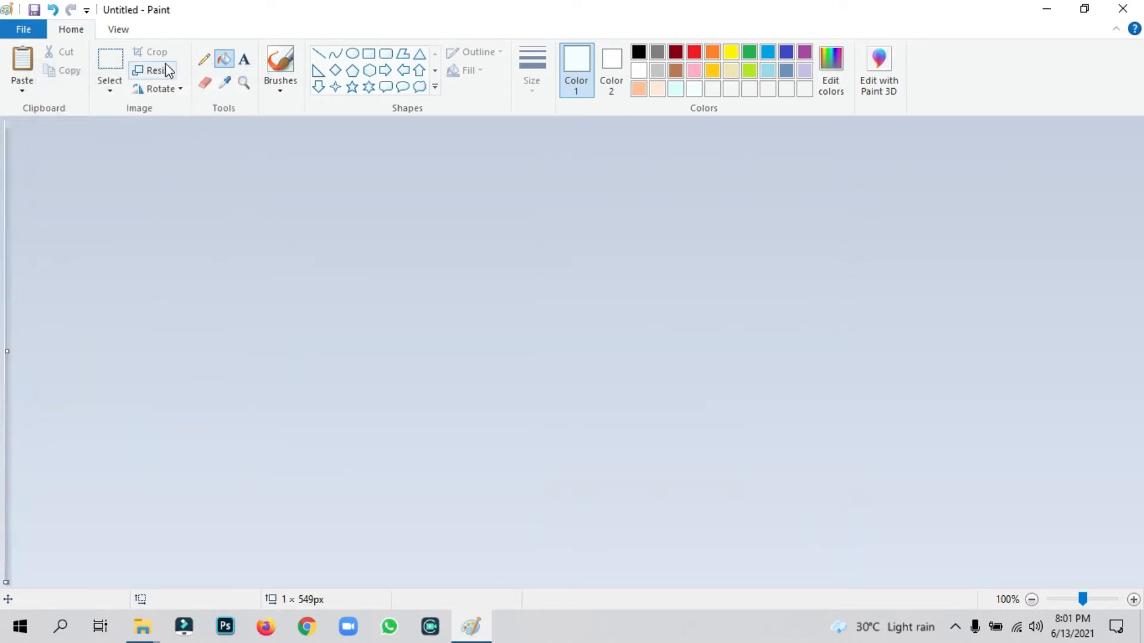
# Stretch the image to 993 pixels wide without maintaining the aspect ratio, and flip the resulting gradient vertically
pyautogui.click(158, 70)
pyautogui.click(183, 132)
pyautogui.click(60, 227)
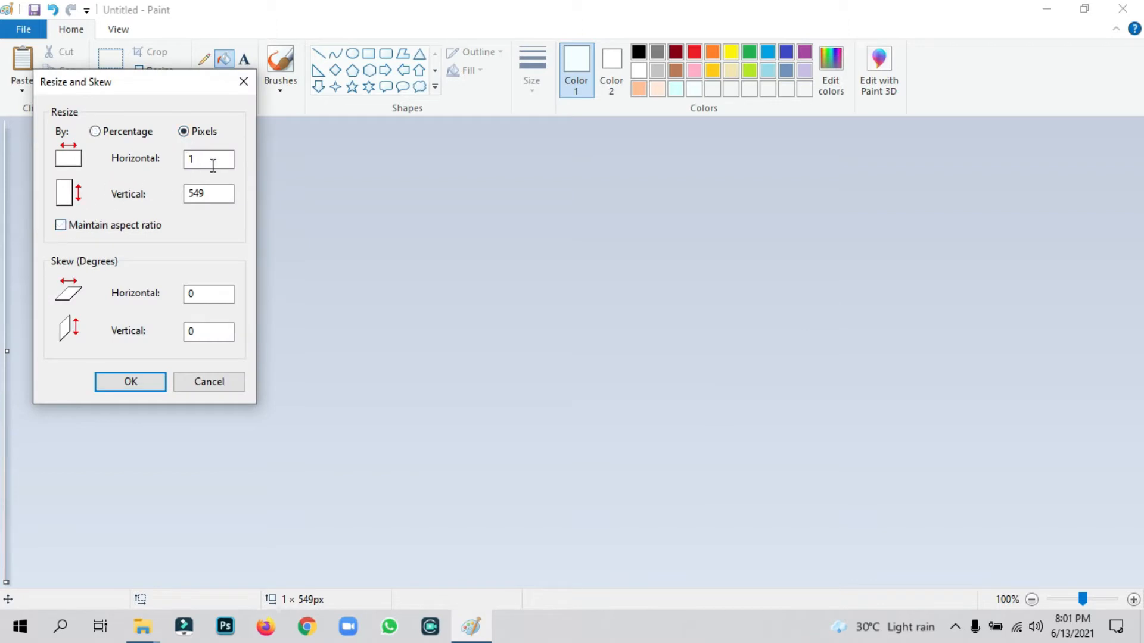
pyautogui.doubleClick(209, 161)
pyautogui.write('993')
pyautogui.press('Return')
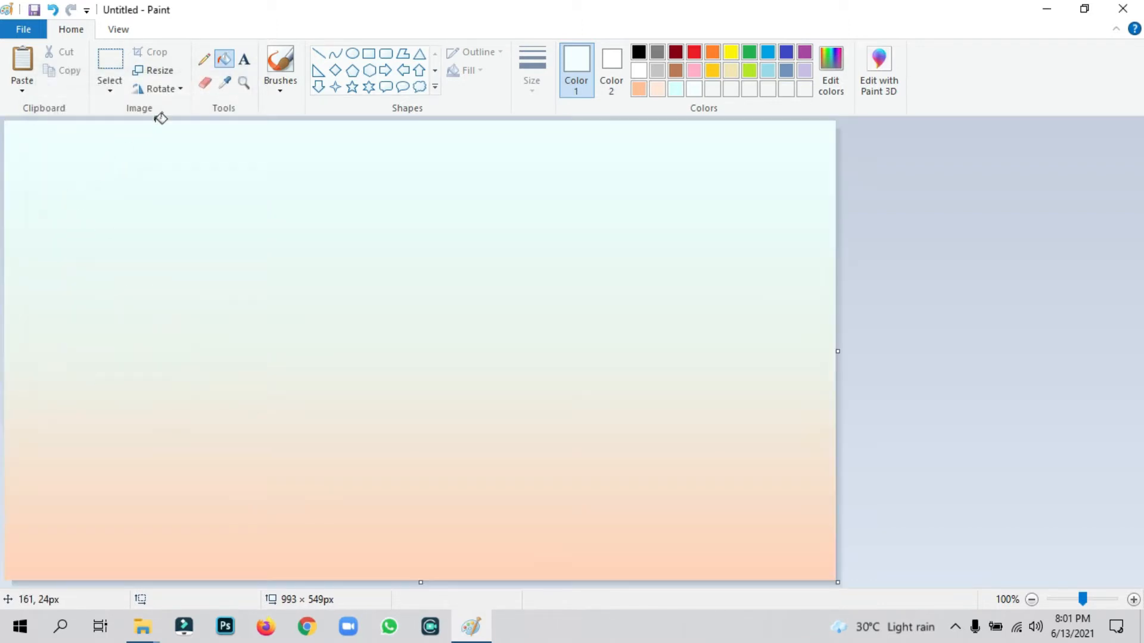
pyautogui.click(173, 90)
pyautogui.click(225, 165)
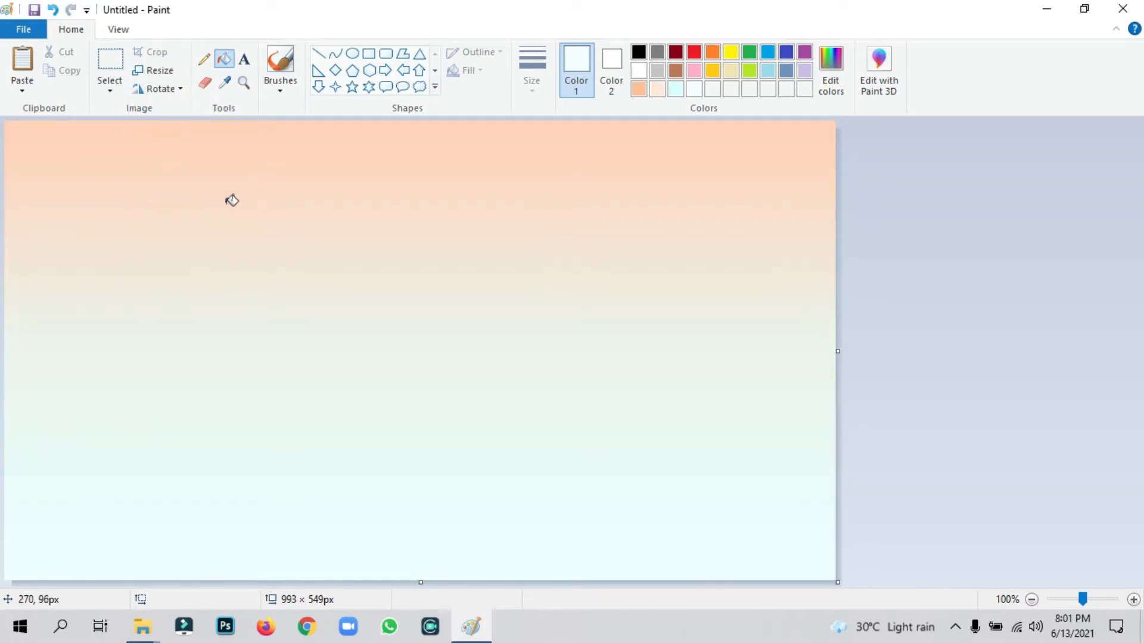
# Select the whole gradient, shift it slightly upward and stretch its lower edge to the bottom of the canvas
pyautogui.click(109, 88)
pyautogui.click(153, 188)
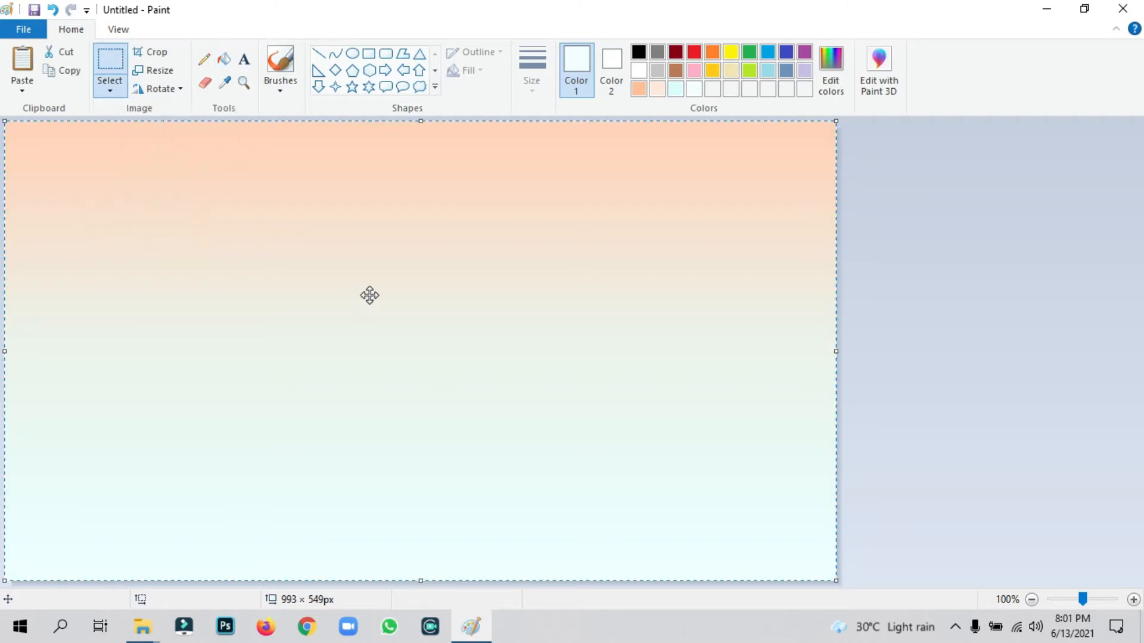
pyautogui.moveTo(427, 327); pyautogui.dragTo(419, 311)
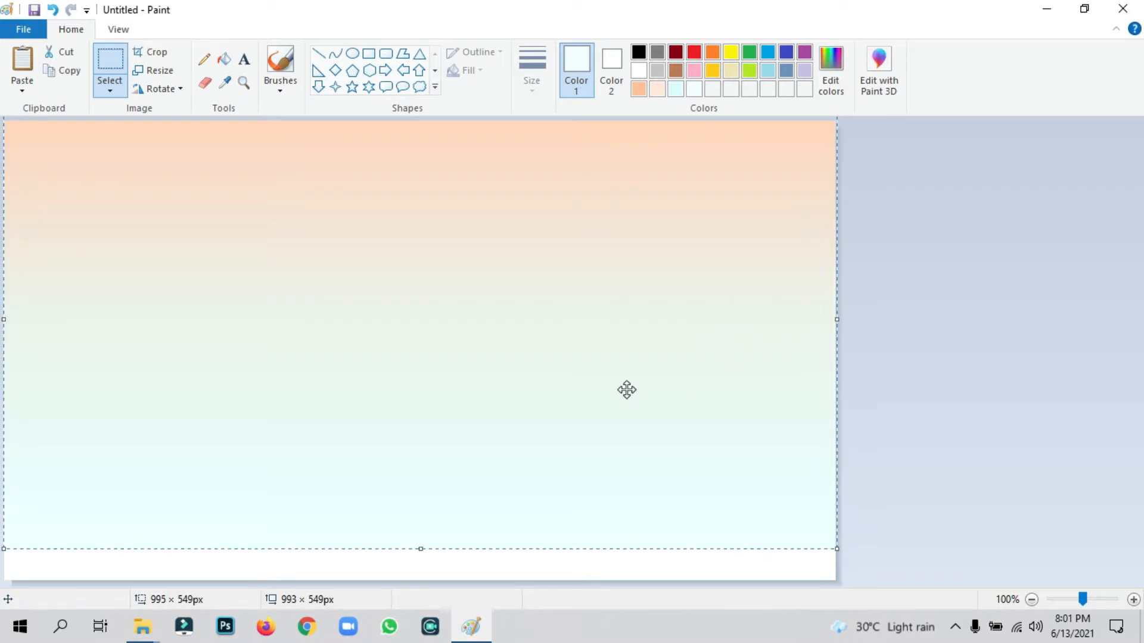
pyautogui.moveTo(422, 539); pyautogui.dragTo(417, 579)
pyautogui.click(923, 304)
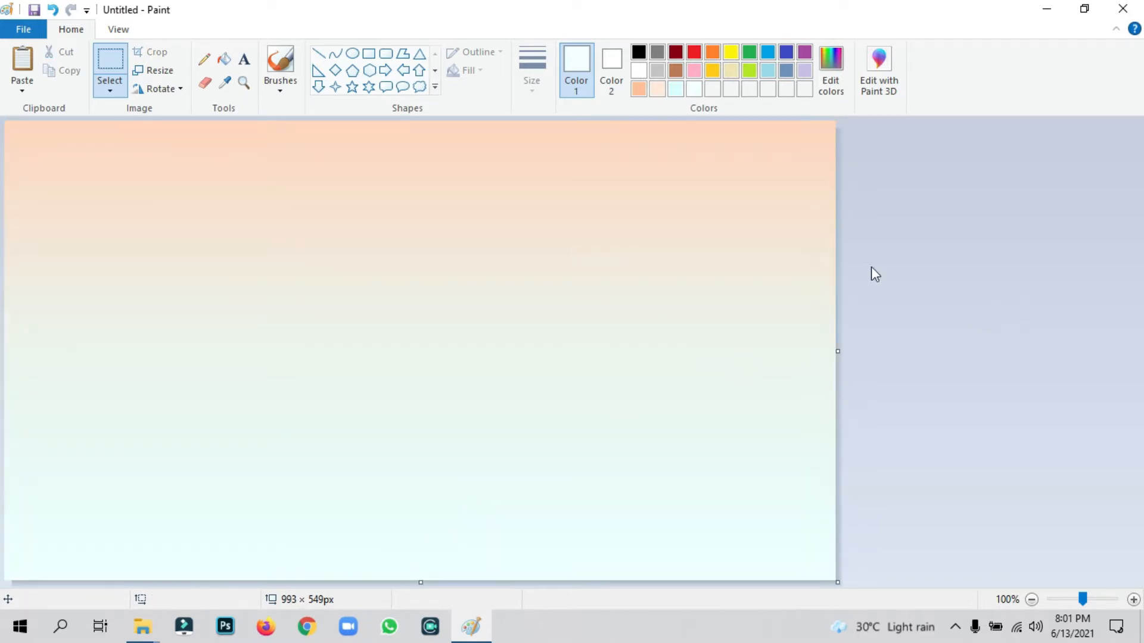
# Set up the Pencil tool with the thickest line size and the lime colour
pyautogui.click(280, 89)
pyautogui.click(281, 113)
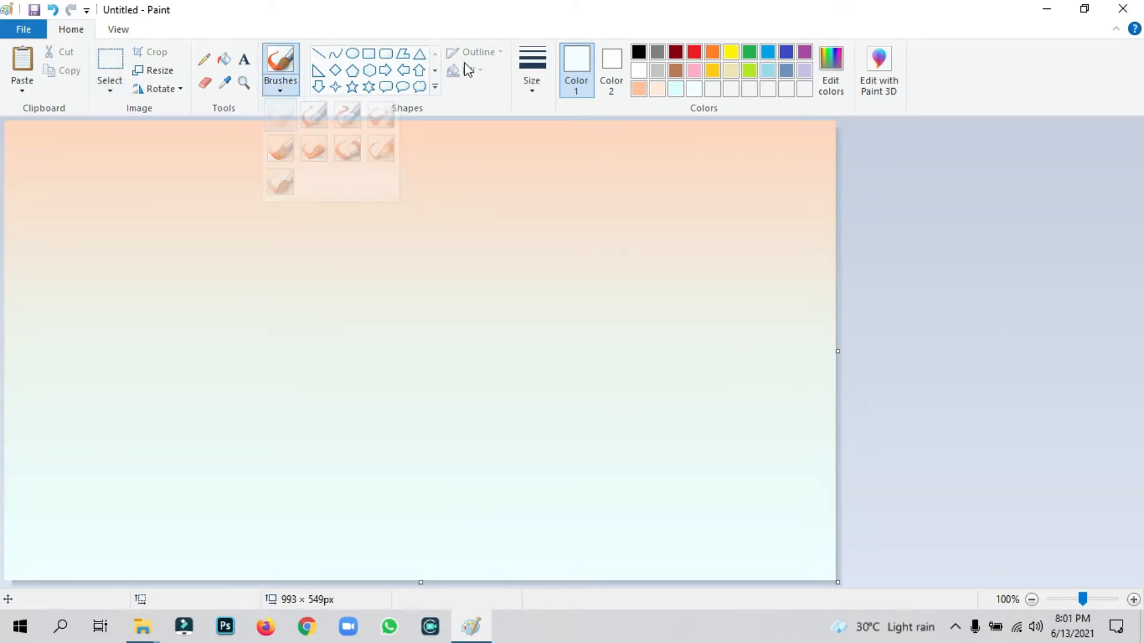
pyautogui.click(205, 60)
pyautogui.click(532, 68)
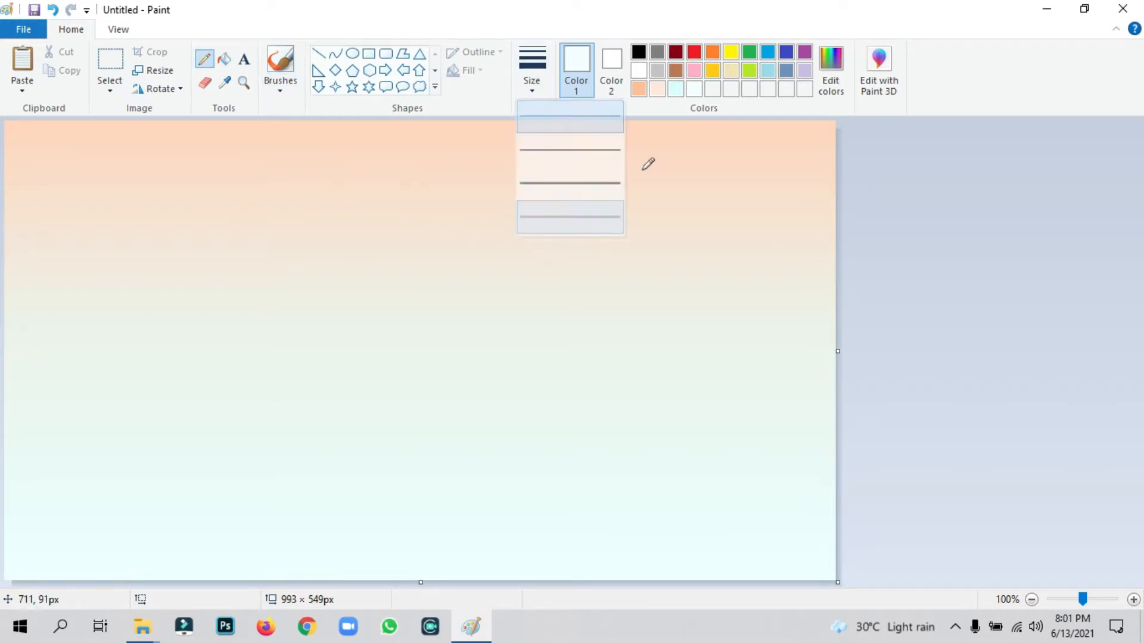
pyautogui.click(684, 125)
pyautogui.click(749, 70)
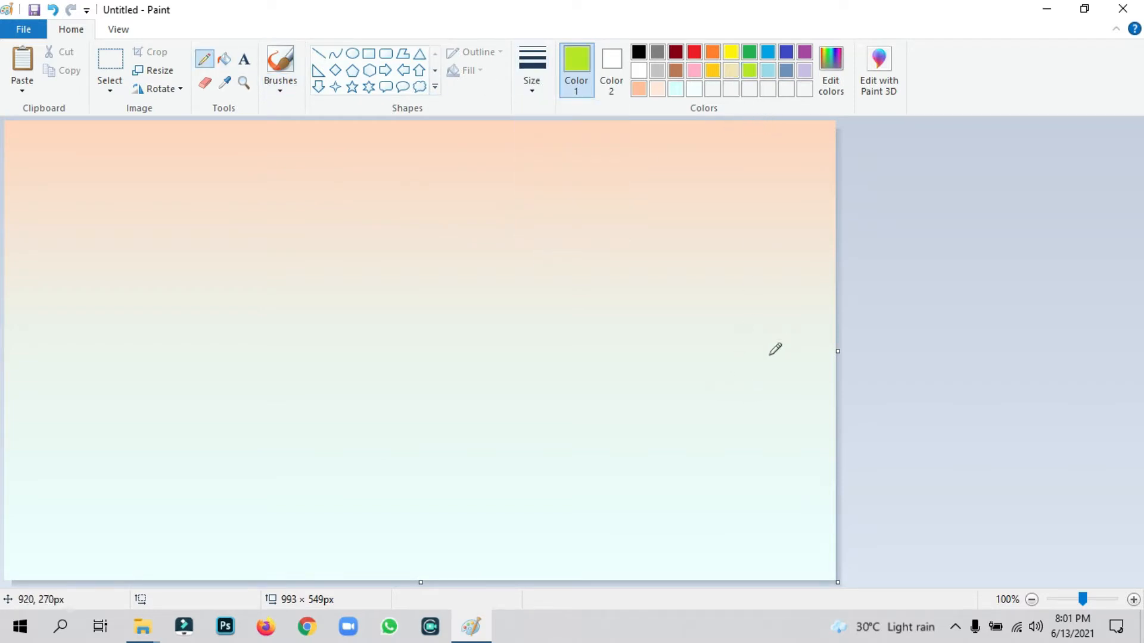
# Try a freehand lime ground line from the canvas's right edge toward the middle, and undo it
pyautogui.moveTo(816, 376); pyautogui.dragTo(606, 384)
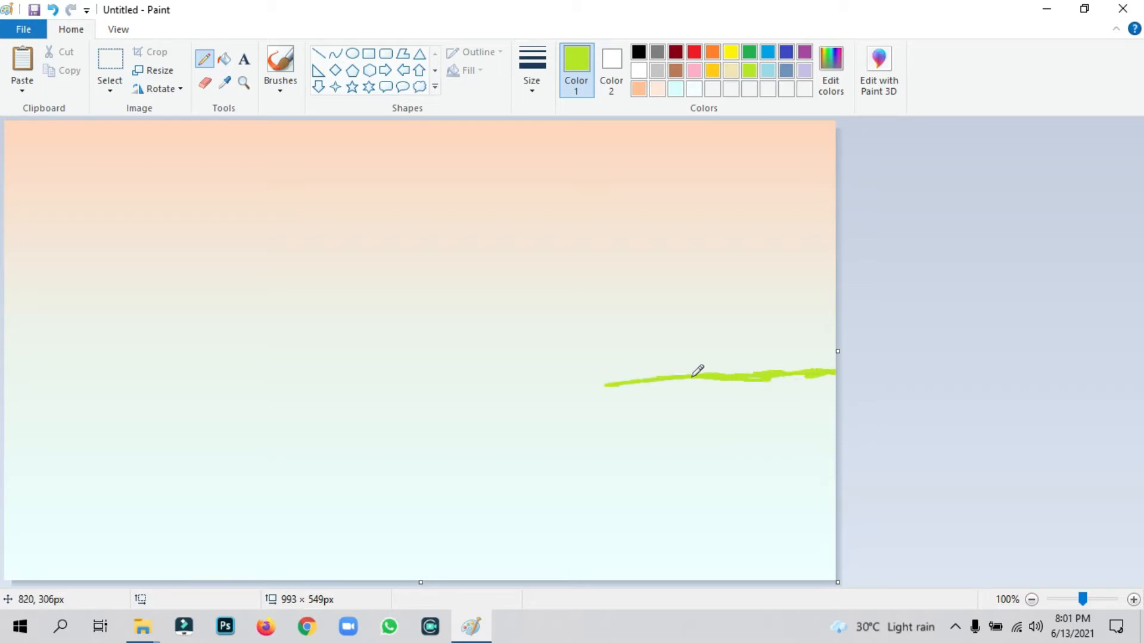
pyautogui.hotkey('ctrl', 'z')
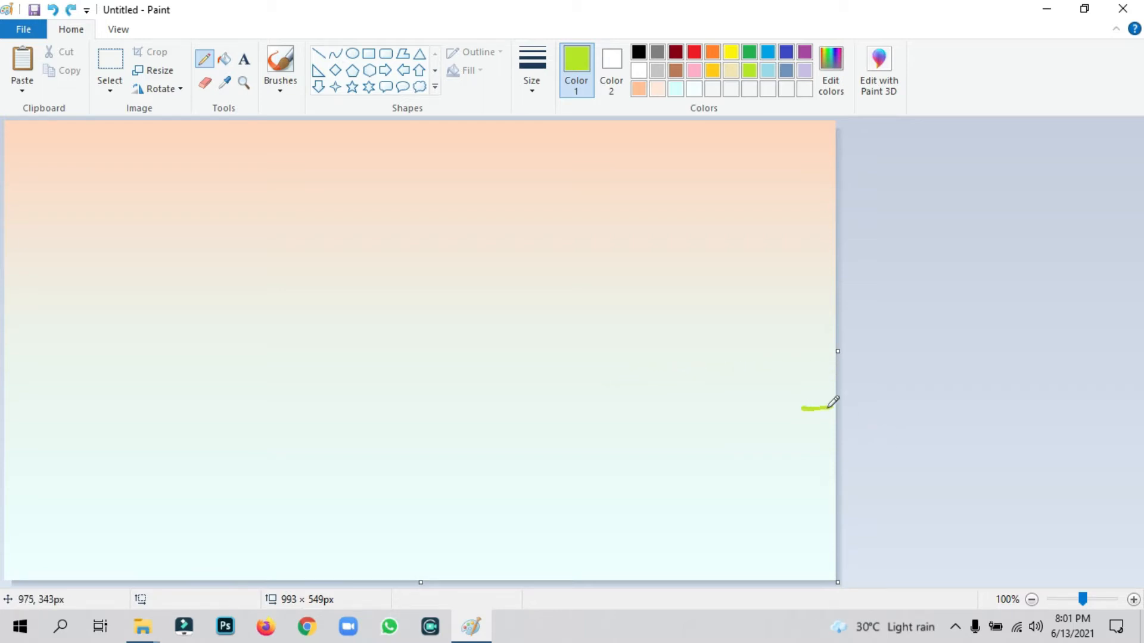
# Draw a thick freehand lime hill outline from the canvas's right edge, curving down to the bottom edge at the left
pyautogui.moveTo(833, 402)
pyautogui.mouseDown()
pyautogui.moveTo(632, 416)
pyautogui.moveTo(526, 434)
pyautogui.moveTo(537, 434)
pyautogui.moveTo(467, 463)
pyautogui.moveTo(604, 419)
pyautogui.moveTo(387, 440)
pyautogui.moveTo(272, 523)
pyautogui.moveTo(311, 487)
pyautogui.mouseUp()
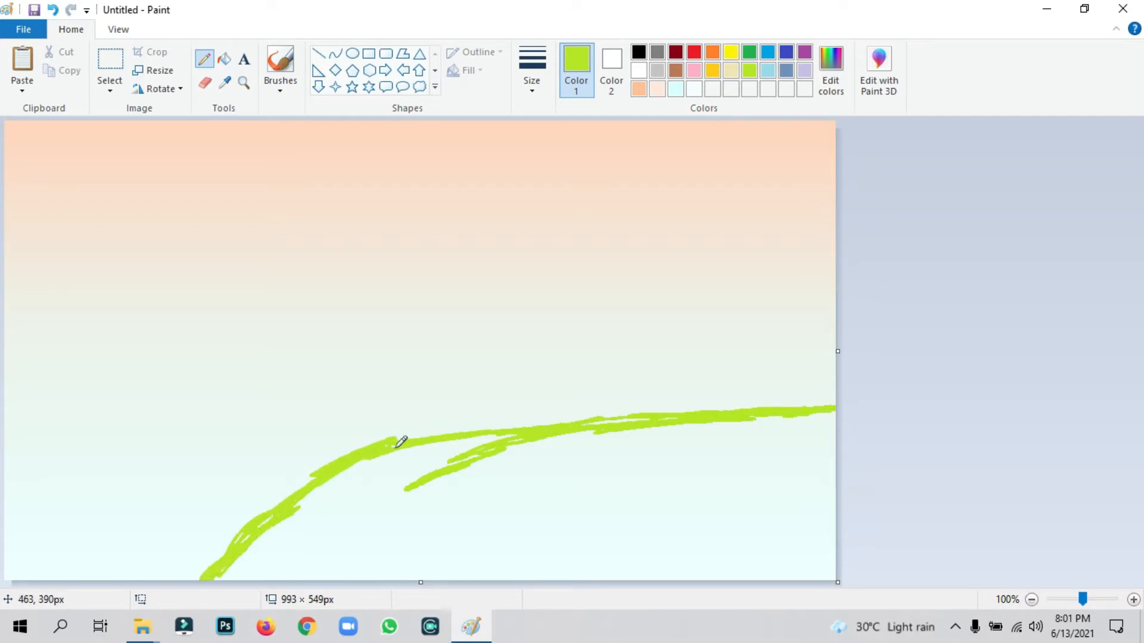
pyautogui.moveTo(401, 441); pyautogui.dragTo(217, 566)
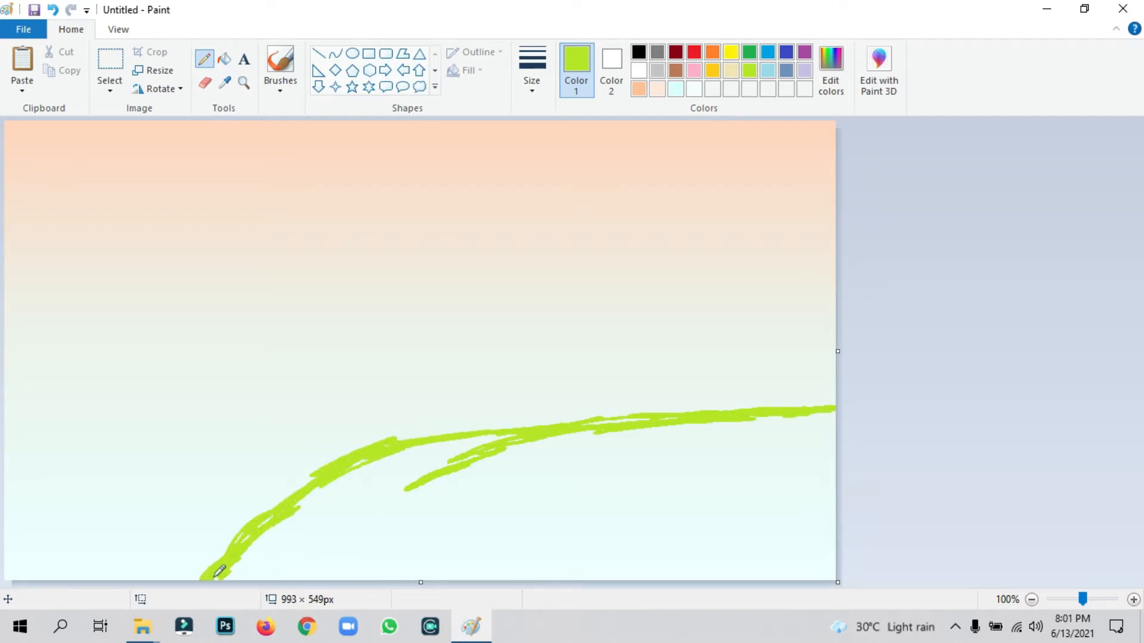
# Fill the right part of the hill with lime up to its outline, using the Oil brush at a thick size
pyautogui.click(280, 84)
pyautogui.click(280, 84)
pyautogui.click(281, 84)
pyautogui.click(284, 144)
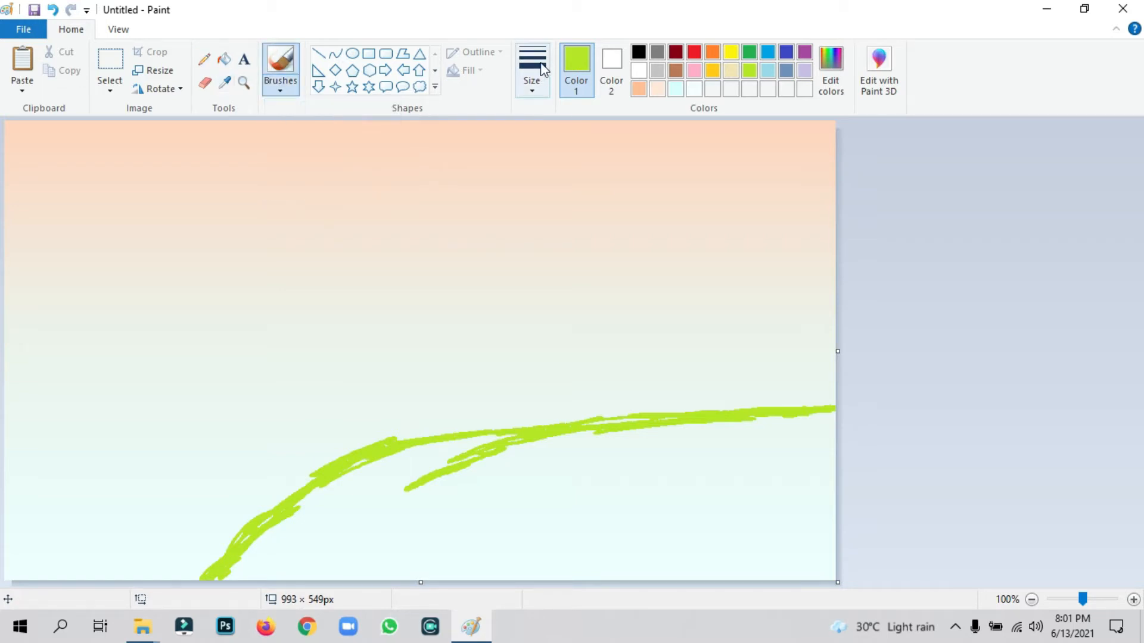
pyautogui.click(543, 68)
pyautogui.click(547, 205)
pyautogui.moveTo(468, 488)
pyautogui.mouseDown()
pyautogui.moveTo(599, 473)
pyautogui.moveTo(494, 480)
pyautogui.mouseUp()
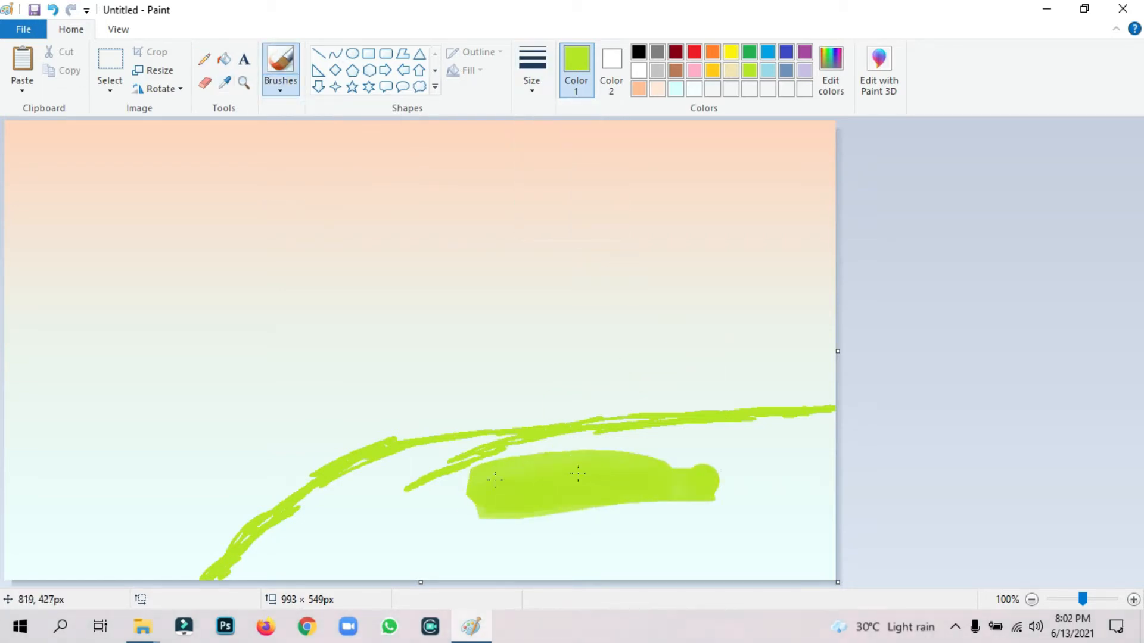
pyautogui.moveTo(578, 473)
pyautogui.mouseDown()
pyautogui.moveTo(783, 458)
pyautogui.moveTo(654, 469)
pyautogui.moveTo(769, 442)
pyautogui.moveTo(743, 430)
pyautogui.moveTo(762, 425)
pyautogui.moveTo(839, 425)
pyautogui.mouseUp()
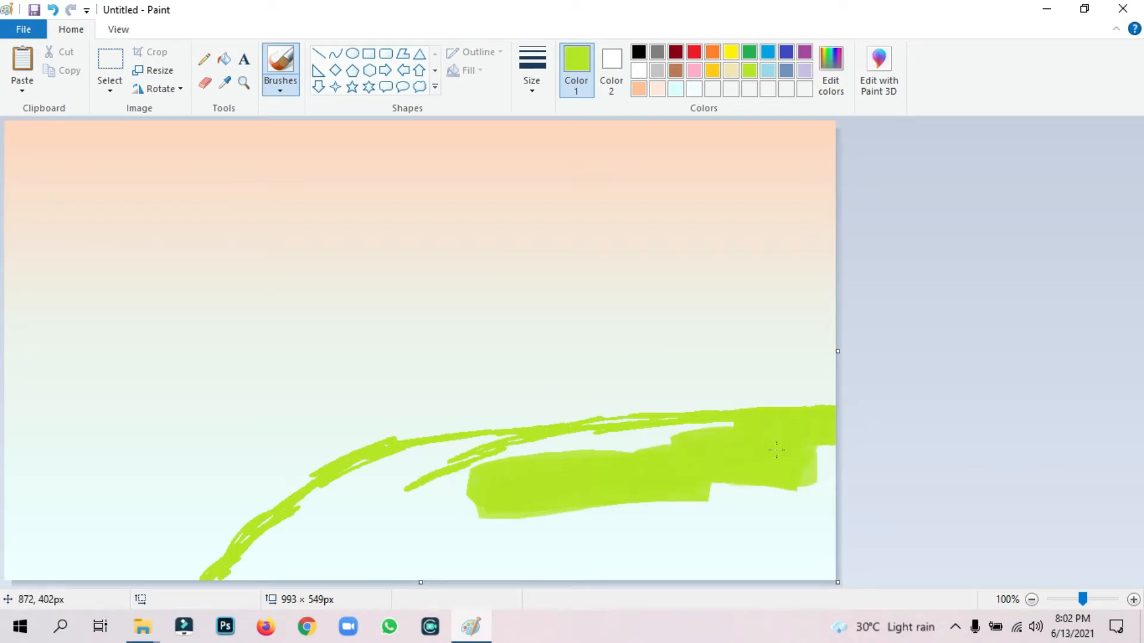
pyautogui.moveTo(776, 450)
pyautogui.mouseDown()
pyautogui.moveTo(745, 461)
pyautogui.moveTo(817, 449)
pyautogui.moveTo(628, 431)
pyautogui.mouseUp()
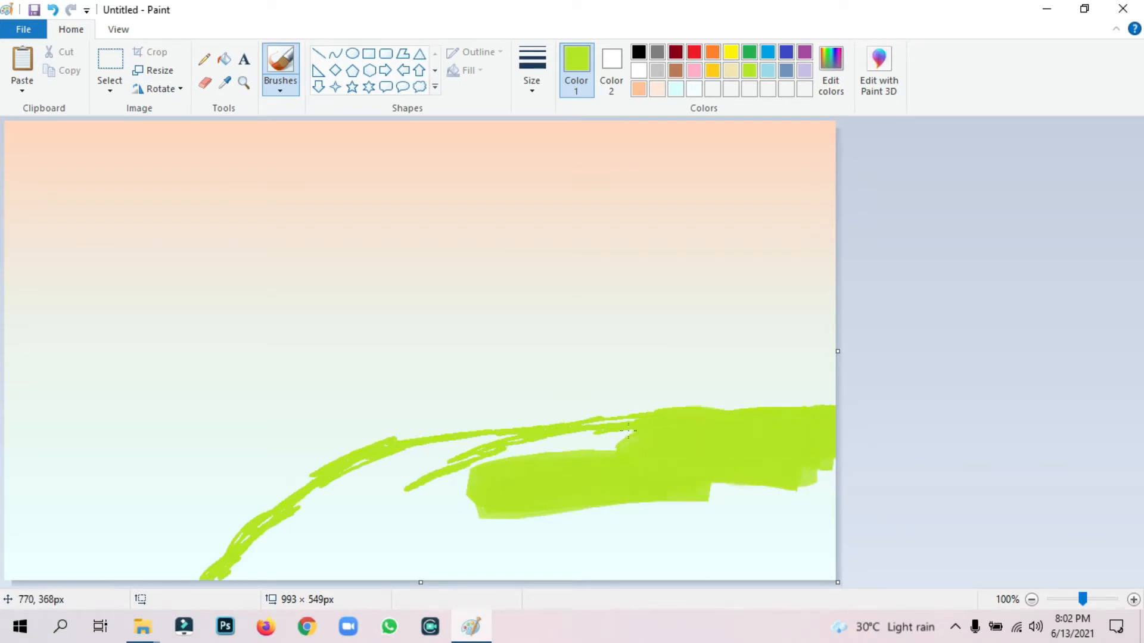
# Paint the rest of the hill solid lime down to the canvas's bottom edge, undoing the stray strokes
pyautogui.moveTo(728, 449)
pyautogui.mouseDown()
pyautogui.moveTo(561, 444)
pyautogui.moveTo(725, 436)
pyautogui.moveTo(655, 431)
pyautogui.moveTo(731, 413)
pyautogui.moveTo(757, 423)
pyautogui.moveTo(695, 415)
pyautogui.moveTo(729, 417)
pyautogui.mouseUp()
pyautogui.hotkey('ctrl', 'z')
pyautogui.hotkey('ctrl', 'z')
pyautogui.moveTo(517, 476)
pyautogui.mouseDown()
pyautogui.moveTo(420, 486)
pyautogui.moveTo(482, 448)
pyautogui.moveTo(497, 453)
pyautogui.moveTo(503, 437)
pyautogui.moveTo(455, 458)
pyautogui.moveTo(441, 446)
pyautogui.moveTo(317, 503)
pyautogui.moveTo(363, 476)
pyautogui.moveTo(260, 541)
pyautogui.moveTo(250, 532)
pyautogui.moveTo(243, 553)
pyautogui.moveTo(272, 528)
pyautogui.mouseUp()
pyautogui.moveTo(415, 475)
pyautogui.mouseDown()
pyautogui.moveTo(314, 527)
pyautogui.moveTo(250, 566)
pyautogui.moveTo(505, 496)
pyautogui.moveTo(412, 503)
pyautogui.moveTo(398, 514)
pyautogui.moveTo(694, 501)
pyautogui.moveTo(802, 511)
pyautogui.moveTo(674, 486)
pyautogui.moveTo(597, 507)
pyautogui.moveTo(814, 488)
pyautogui.moveTo(840, 473)
pyautogui.moveTo(814, 508)
pyautogui.moveTo(673, 533)
pyautogui.moveTo(731, 547)
pyautogui.moveTo(836, 532)
pyautogui.moveTo(796, 558)
pyautogui.moveTo(740, 566)
pyautogui.moveTo(777, 568)
pyautogui.moveTo(761, 576)
pyautogui.moveTo(714, 571)
pyautogui.moveTo(710, 542)
pyautogui.moveTo(745, 541)
pyautogui.moveTo(674, 508)
pyautogui.moveTo(657, 524)
pyautogui.moveTo(722, 530)
pyautogui.moveTo(689, 518)
pyautogui.moveTo(700, 528)
pyautogui.moveTo(644, 559)
pyautogui.moveTo(665, 565)
pyautogui.moveTo(589, 567)
pyautogui.moveTo(545, 501)
pyautogui.moveTo(464, 460)
pyautogui.moveTo(517, 542)
pyautogui.moveTo(325, 552)
pyautogui.moveTo(328, 542)
pyautogui.moveTo(408, 550)
pyautogui.moveTo(299, 574)
pyautogui.moveTo(476, 580)
pyautogui.moveTo(531, 566)
pyautogui.moveTo(423, 546)
pyautogui.mouseUp()
pyautogui.moveTo(561, 533)
pyautogui.mouseDown()
pyautogui.moveTo(464, 547)
pyautogui.moveTo(578, 539)
pyautogui.moveTo(624, 563)
pyautogui.moveTo(518, 563)
pyautogui.mouseUp()
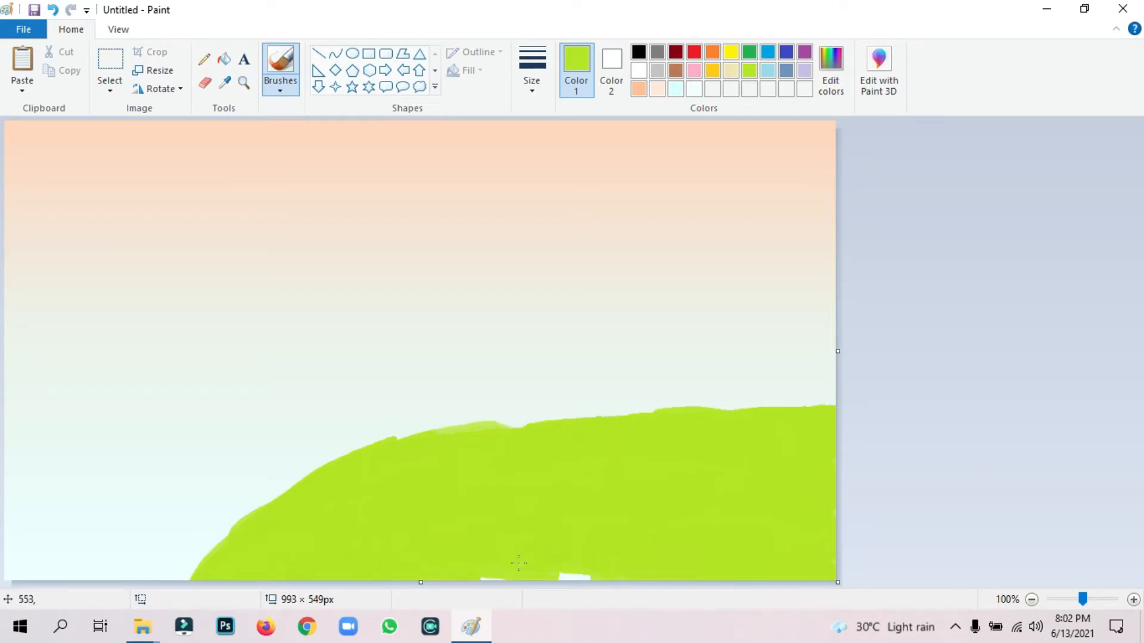
pyautogui.moveTo(587, 567); pyautogui.dragTo(560, 577)
# Smooth the hill's upper edge with lime strokes of the standard Brush
pyautogui.click(280, 83)
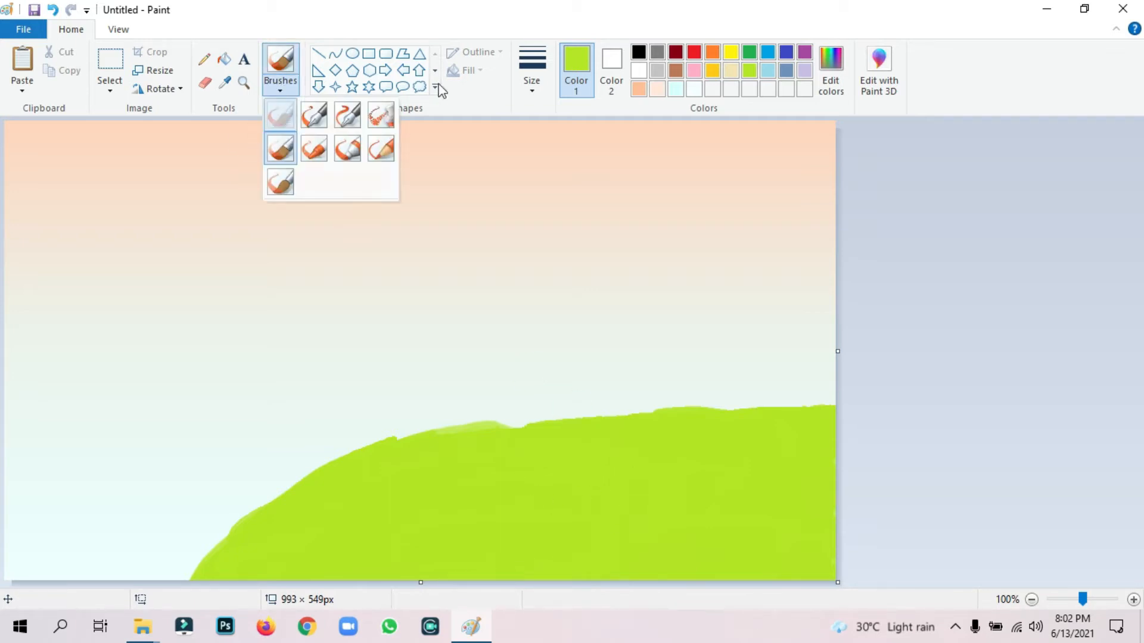
pyautogui.click(281, 113)
pyautogui.click(532, 77)
pyautogui.click(544, 215)
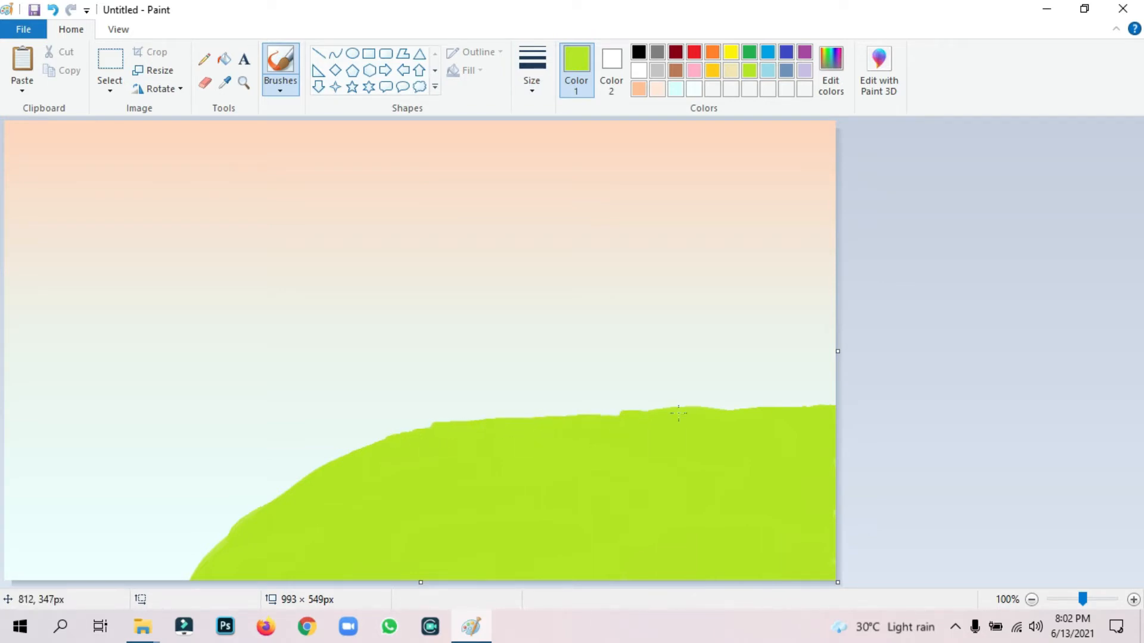
pyautogui.moveTo(679, 413)
pyautogui.mouseDown()
pyautogui.moveTo(755, 410)
pyautogui.moveTo(739, 404)
pyautogui.mouseUp()
pyautogui.moveTo(610, 414); pyautogui.dragTo(505, 416)
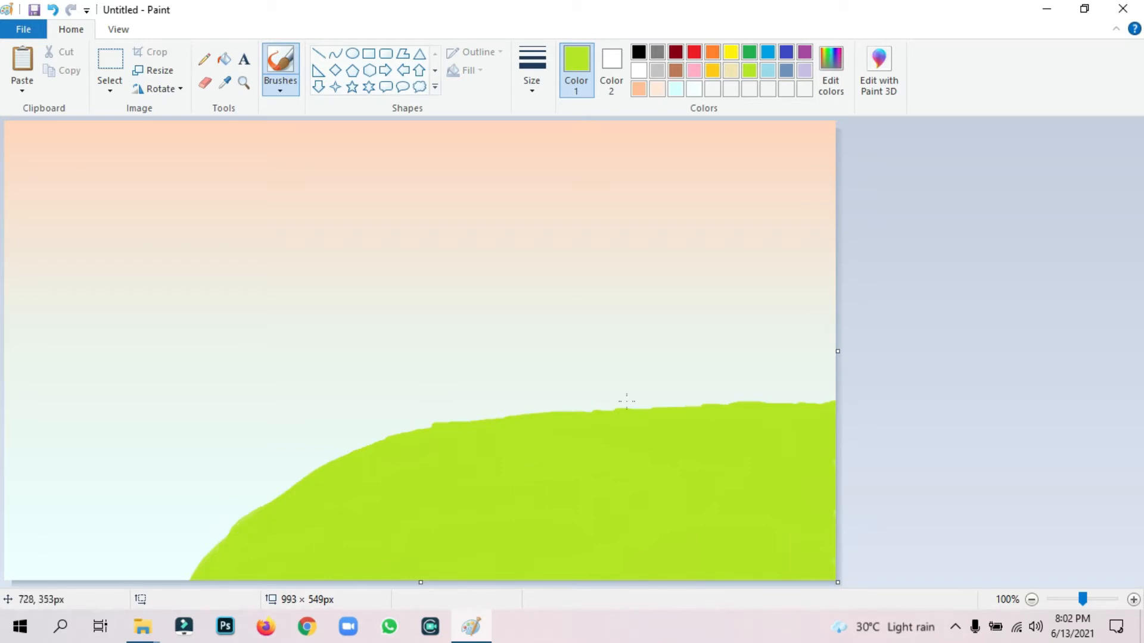
# Mix a light blue from the blue basic colour, with red 157, green 206 and blue 255
pyautogui.click(829, 67)
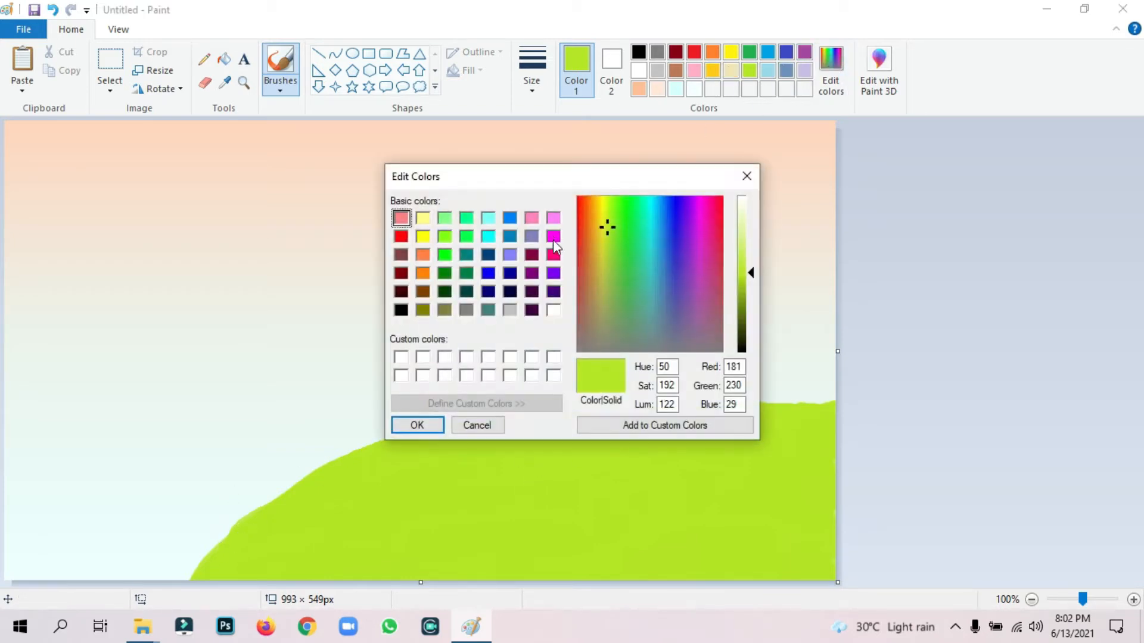
pyautogui.click(510, 219)
pyautogui.moveTo(751, 272); pyautogui.dragTo(754, 226)
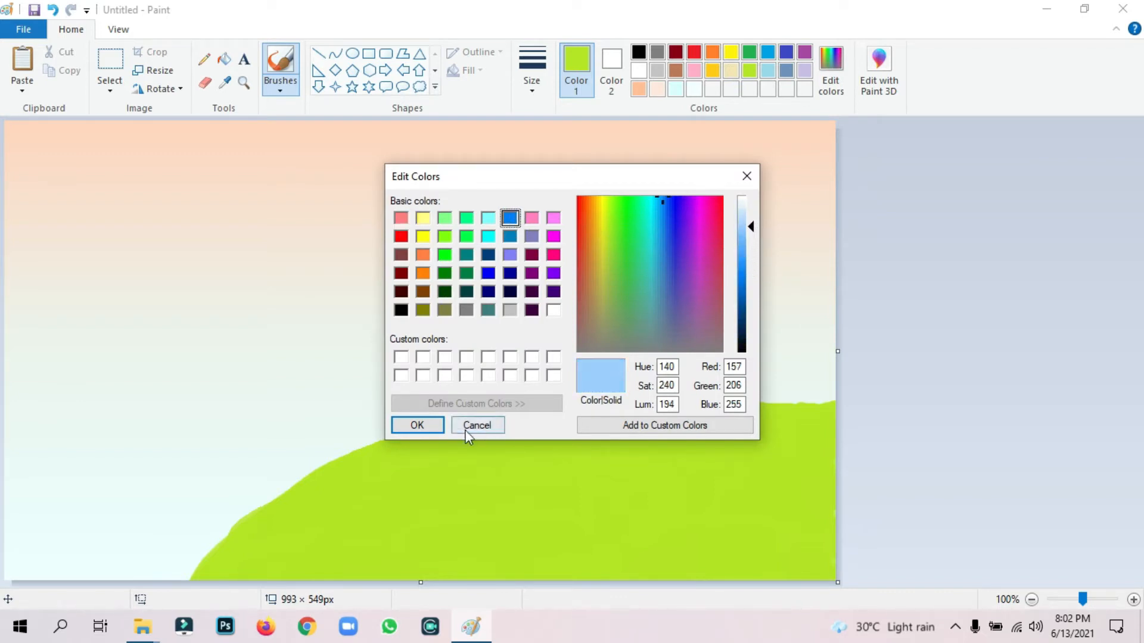
pyautogui.click(417, 425)
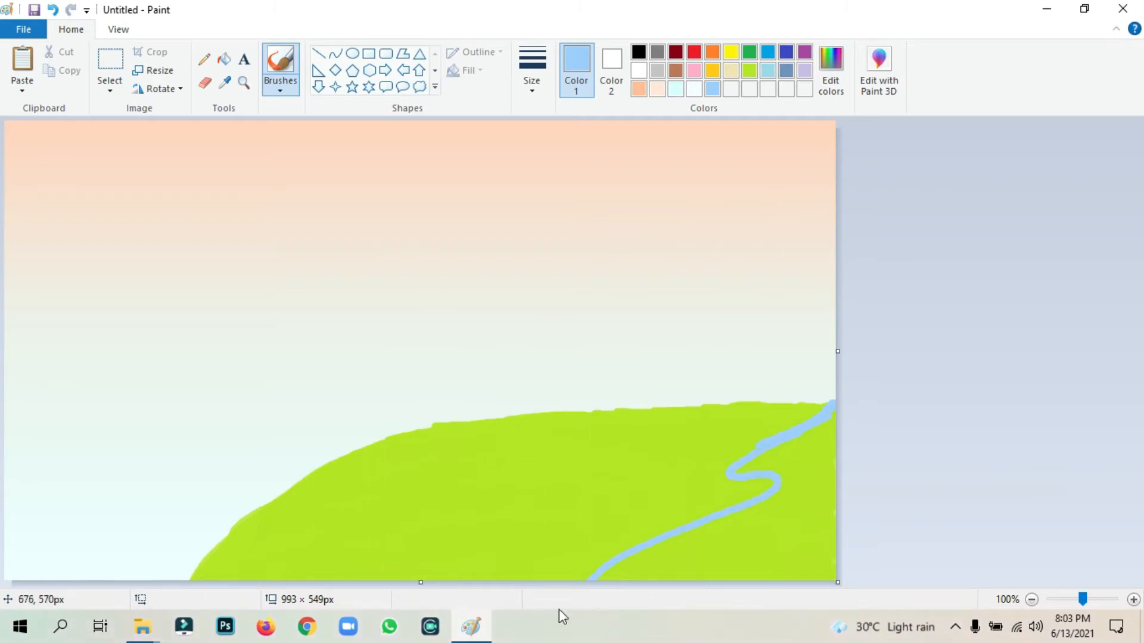
# Mix a paler blue of red 217, green 236, blue 255 and draw both winding banks of a river down the hill's right side
pyautogui.click(831, 70)
pyautogui.moveTo(761, 245); pyautogui.dragTo(738, 209)
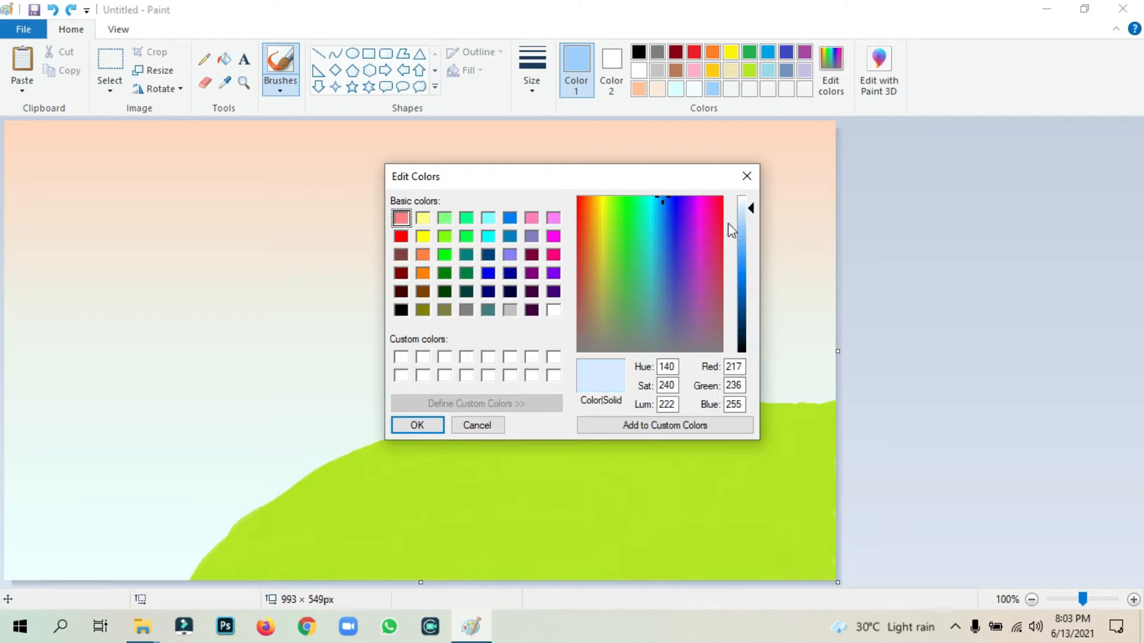
pyautogui.click(417, 426)
pyautogui.moveTo(827, 409)
pyautogui.mouseDown()
pyautogui.moveTo(778, 440)
pyautogui.moveTo(712, 457)
pyautogui.moveTo(739, 453)
pyautogui.moveTo(702, 472)
pyautogui.moveTo(731, 477)
pyautogui.moveTo(746, 499)
pyautogui.moveTo(661, 528)
pyautogui.moveTo(667, 549)
pyautogui.moveTo(580, 562)
pyautogui.moveTo(563, 579)
pyautogui.mouseUp()
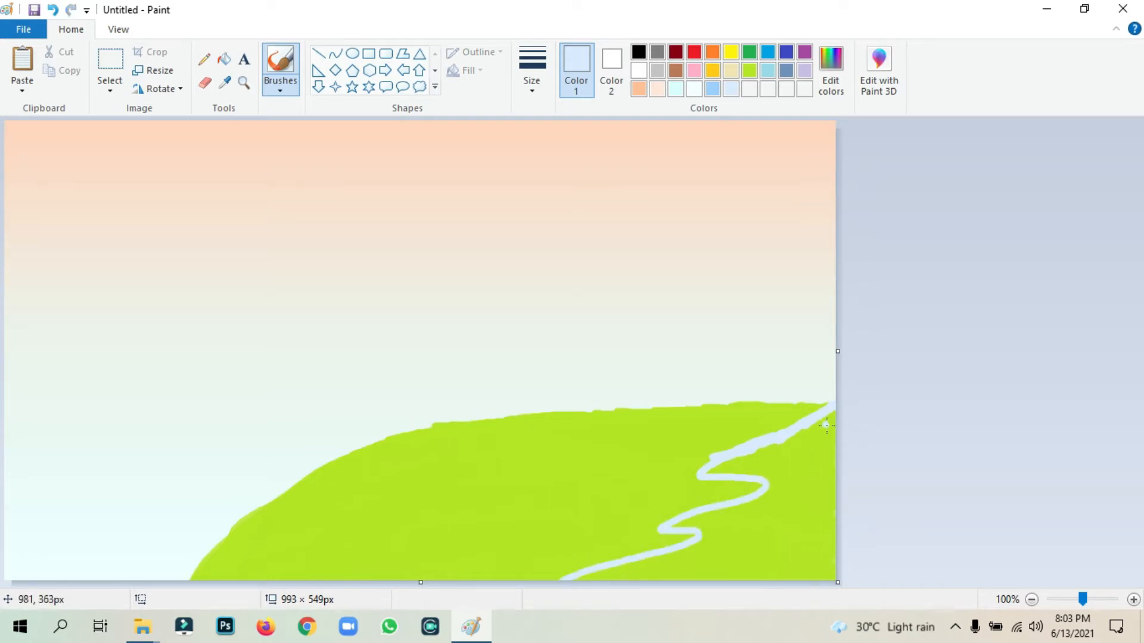
pyautogui.moveTo(834, 426); pyautogui.dragTo(809, 452)
pyautogui.moveTo(820, 493); pyautogui.dragTo(745, 579)
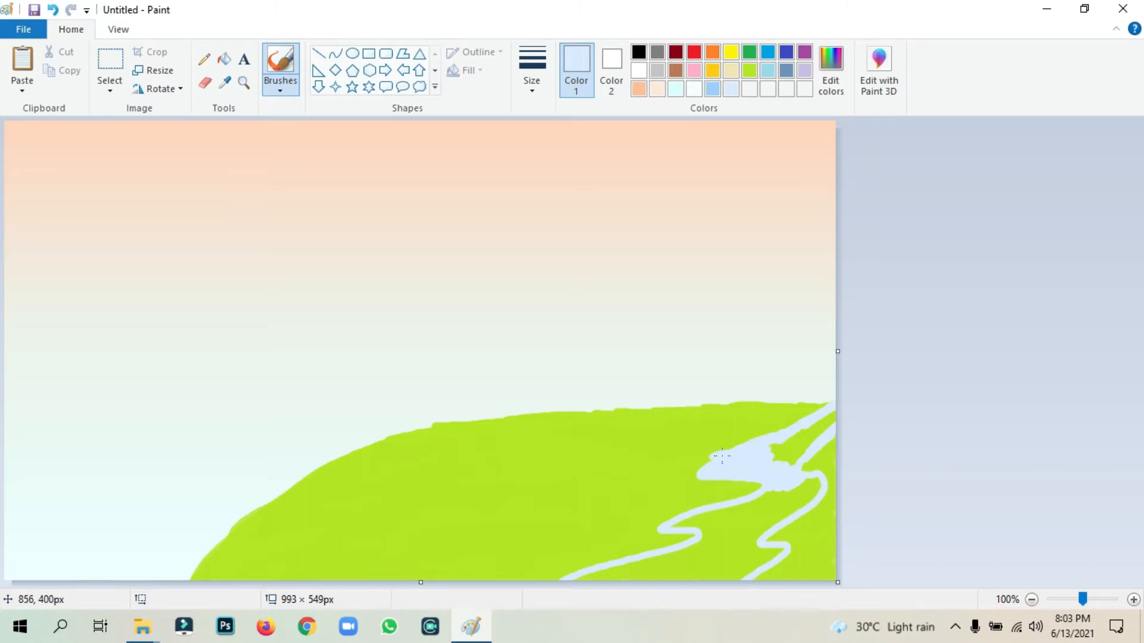
# Fill the river between its two banks with the pale blue, down to the canvas's bottom edge
pyautogui.moveTo(778, 437)
pyautogui.mouseDown()
pyautogui.moveTo(720, 461)
pyautogui.moveTo(755, 467)
pyautogui.moveTo(825, 425)
pyautogui.moveTo(788, 463)
pyautogui.moveTo(808, 435)
pyautogui.moveTo(757, 463)
pyautogui.moveTo(716, 459)
pyautogui.moveTo(698, 470)
pyautogui.moveTo(792, 474)
pyautogui.moveTo(787, 509)
pyautogui.mouseUp()
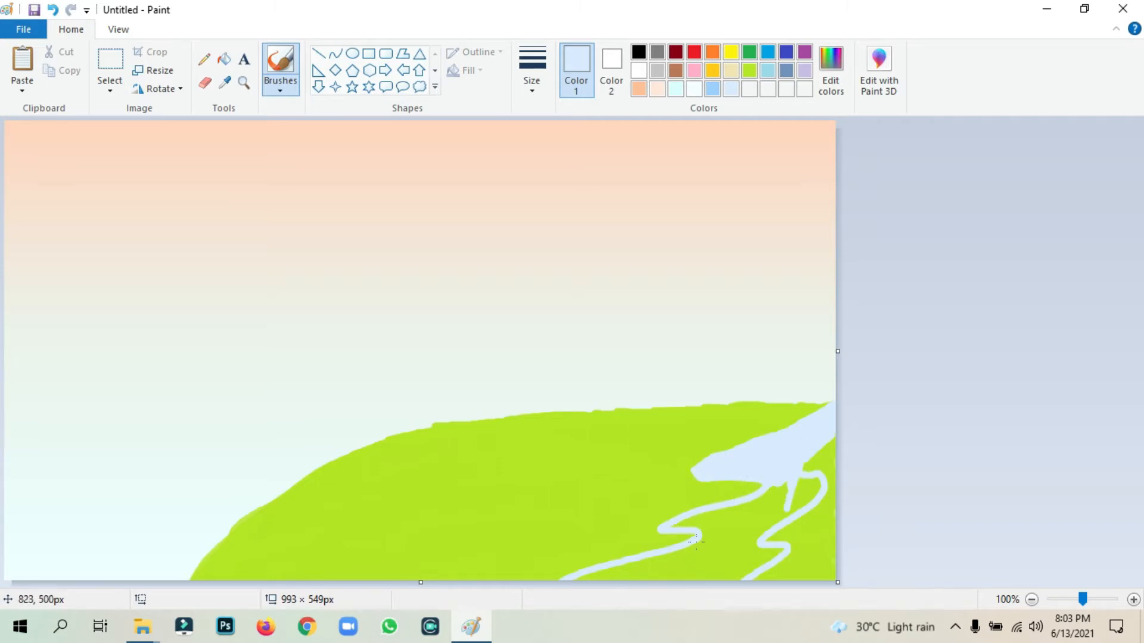
pyautogui.moveTo(696, 541)
pyautogui.mouseDown()
pyautogui.moveTo(711, 520)
pyautogui.moveTo(669, 527)
pyautogui.moveTo(769, 498)
pyautogui.moveTo(704, 523)
pyautogui.moveTo(763, 508)
pyautogui.moveTo(738, 509)
pyautogui.moveTo(756, 517)
pyautogui.moveTo(718, 534)
pyautogui.moveTo(800, 508)
pyautogui.moveTo(811, 497)
pyautogui.moveTo(746, 520)
pyautogui.moveTo(778, 480)
pyautogui.moveTo(730, 513)
pyautogui.moveTo(748, 526)
pyautogui.moveTo(743, 538)
pyautogui.moveTo(819, 482)
pyautogui.moveTo(797, 479)
pyautogui.moveTo(813, 459)
pyautogui.moveTo(793, 482)
pyautogui.moveTo(843, 435)
pyautogui.mouseUp()
pyautogui.moveTo(801, 498)
pyautogui.mouseDown()
pyautogui.moveTo(726, 522)
pyautogui.moveTo(700, 551)
pyautogui.moveTo(710, 524)
pyautogui.moveTo(676, 558)
pyautogui.moveTo(562, 588)
pyautogui.mouseUp()
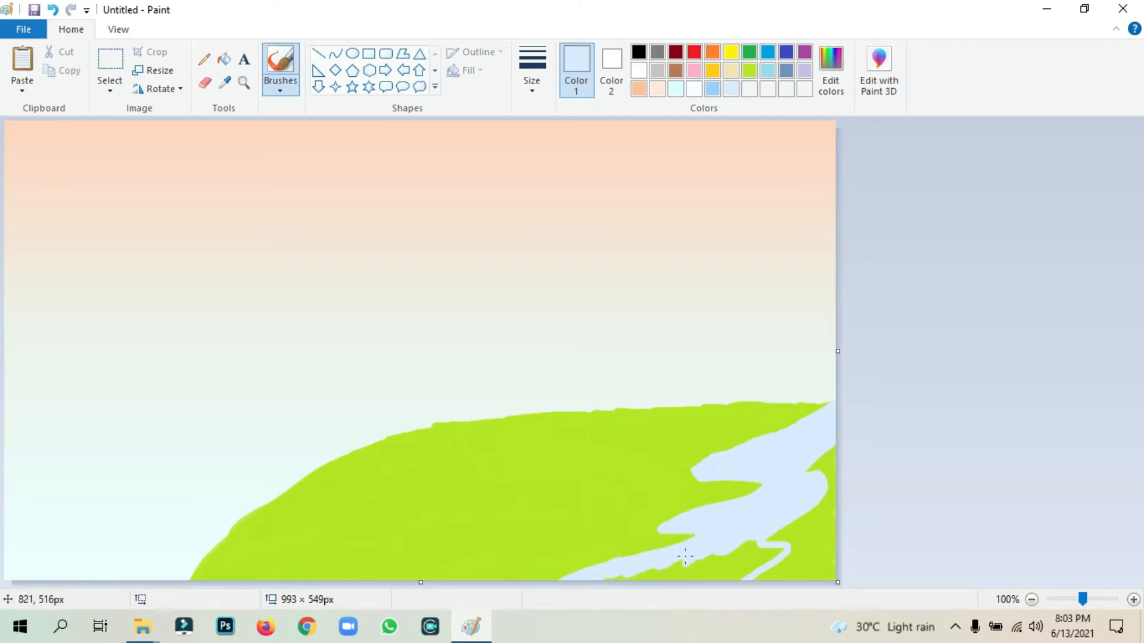
pyautogui.moveTo(685, 557)
pyautogui.mouseDown()
pyautogui.moveTo(720, 564)
pyautogui.moveTo(569, 583)
pyautogui.moveTo(619, 594)
pyautogui.moveTo(695, 572)
pyautogui.moveTo(736, 578)
pyautogui.moveTo(654, 579)
pyautogui.moveTo(683, 581)
pyautogui.moveTo(749, 565)
pyautogui.mouseUp()
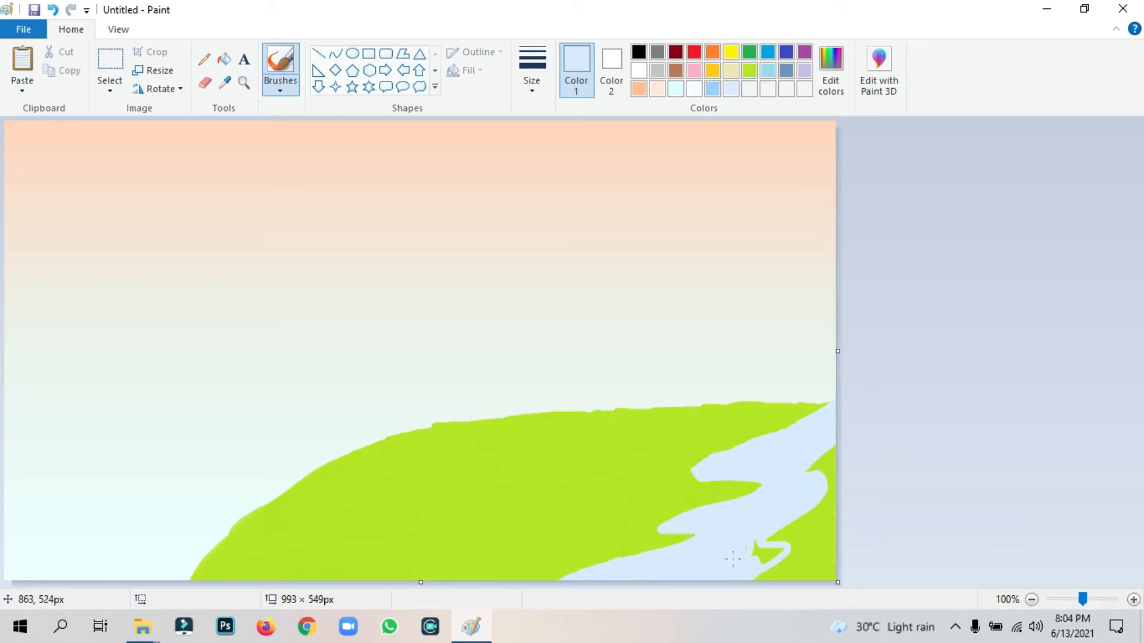
pyautogui.moveTo(760, 560); pyautogui.dragTo(778, 548)
# Select the custom light blue and try shading the river's upper left bank with the standard Brush, undoing the strokes
pyautogui.click(712, 90)
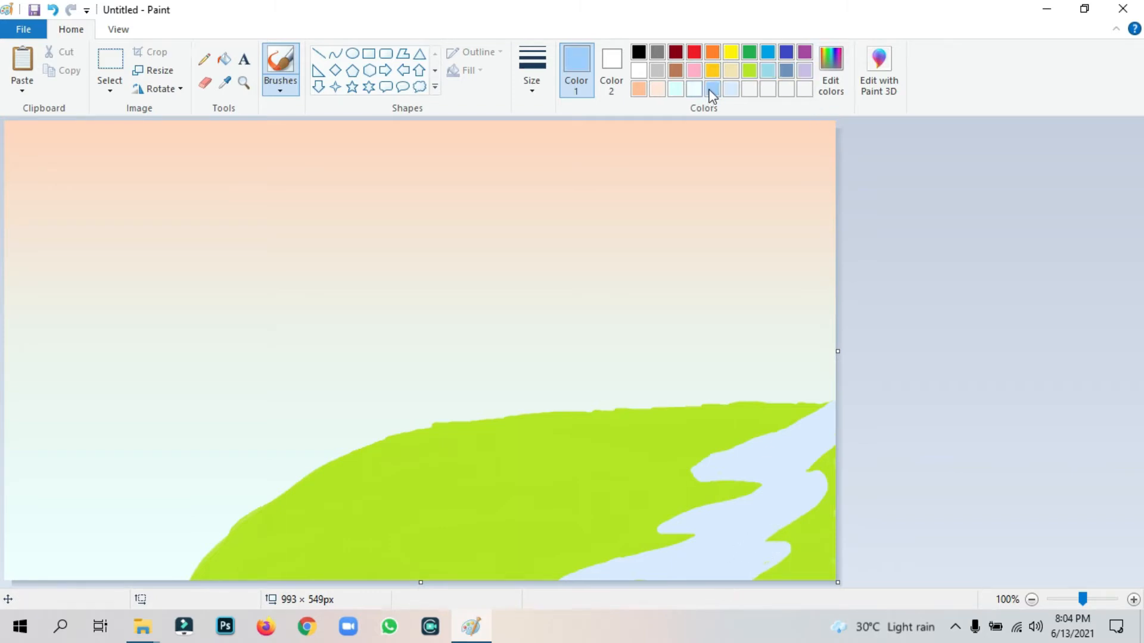
pyautogui.click(546, 72)
pyautogui.click(555, 184)
pyautogui.moveTo(828, 409); pyautogui.dragTo(695, 476)
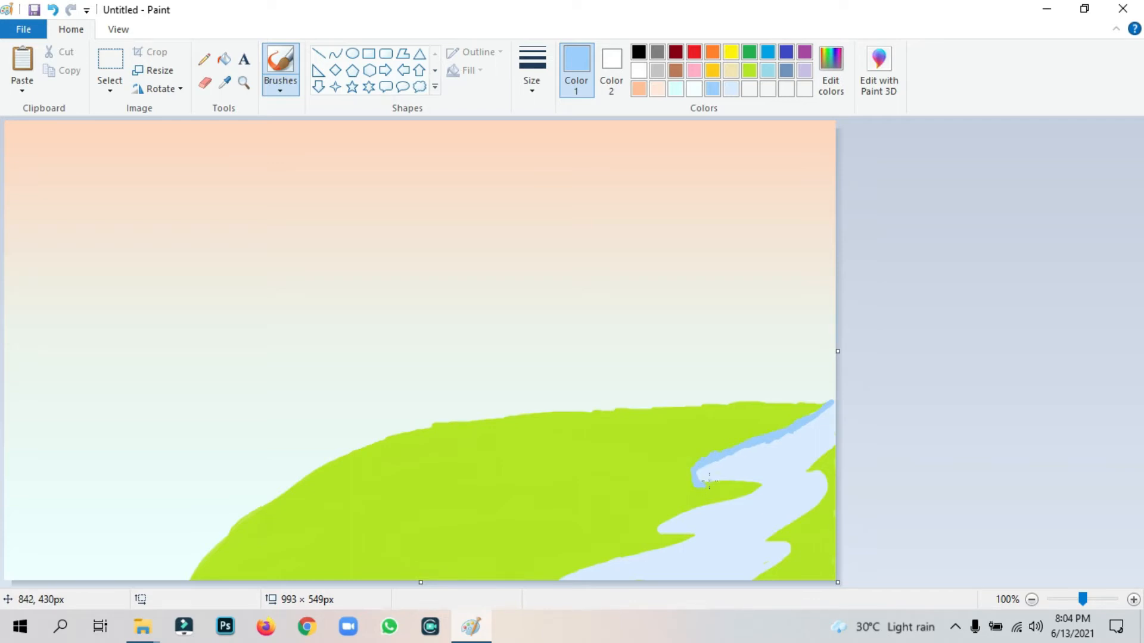
pyautogui.hotkey('ctrl', 'z')
pyautogui.hotkey('ctrl', 'z')
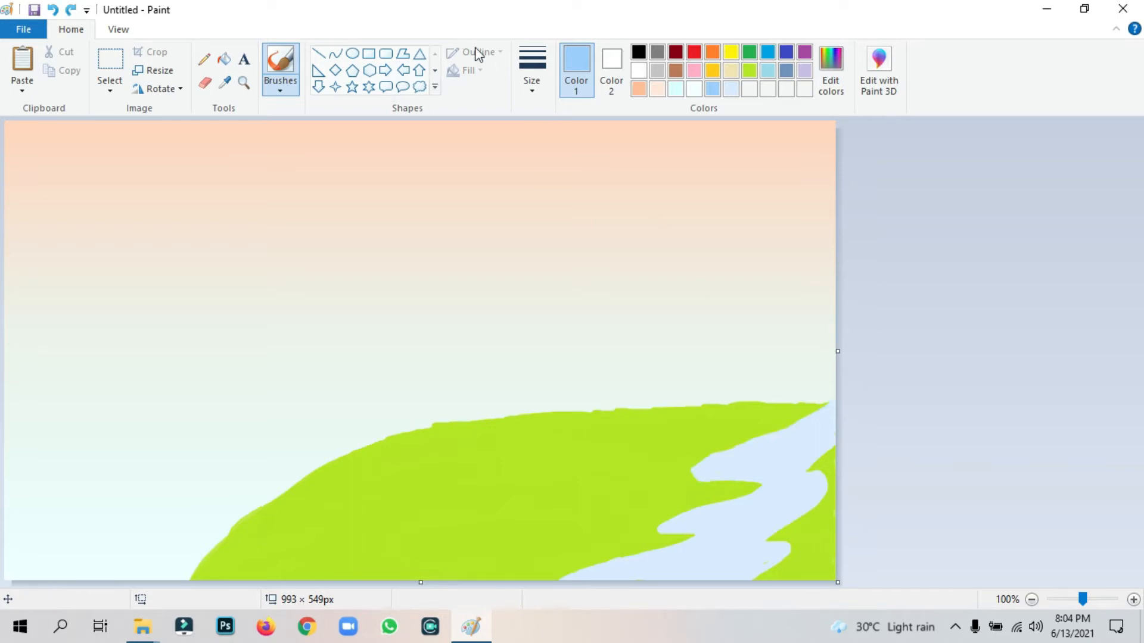
# Shade the left and right edges of the river in light blue with the Natural pencil brush
pyautogui.click(280, 89)
pyautogui.click(380, 113)
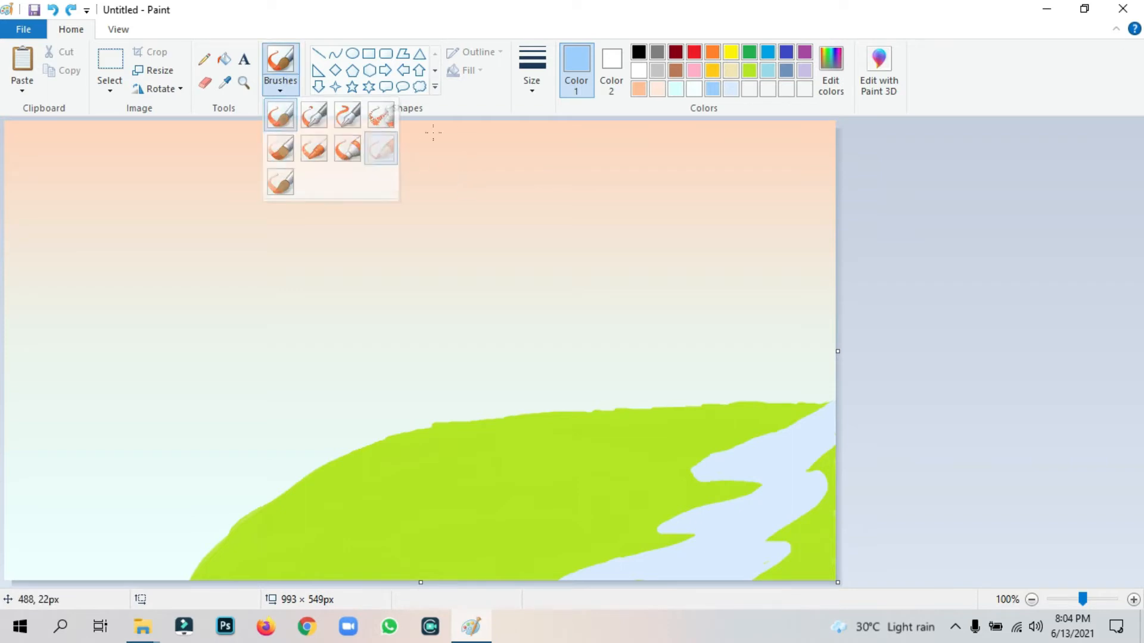
pyautogui.click(532, 72)
pyautogui.click(575, 175)
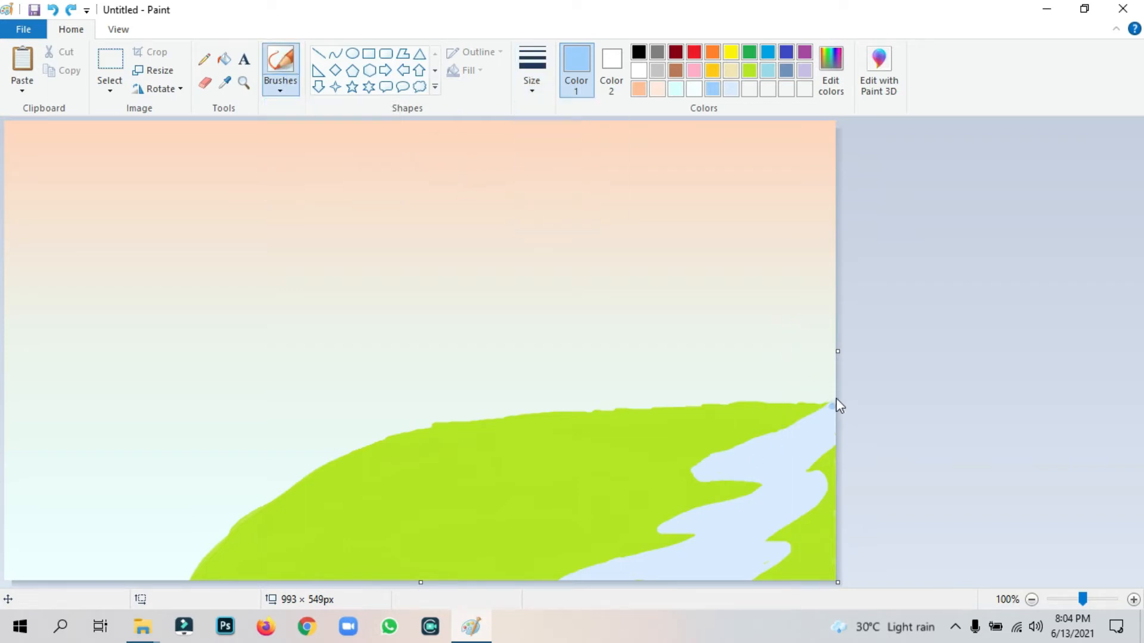
pyautogui.moveTo(834, 410); pyautogui.dragTo(699, 466)
pyautogui.moveTo(776, 489)
pyautogui.mouseDown()
pyautogui.moveTo(694, 511)
pyautogui.moveTo(679, 551)
pyautogui.moveTo(569, 579)
pyautogui.mouseUp()
pyautogui.click(694, 549)
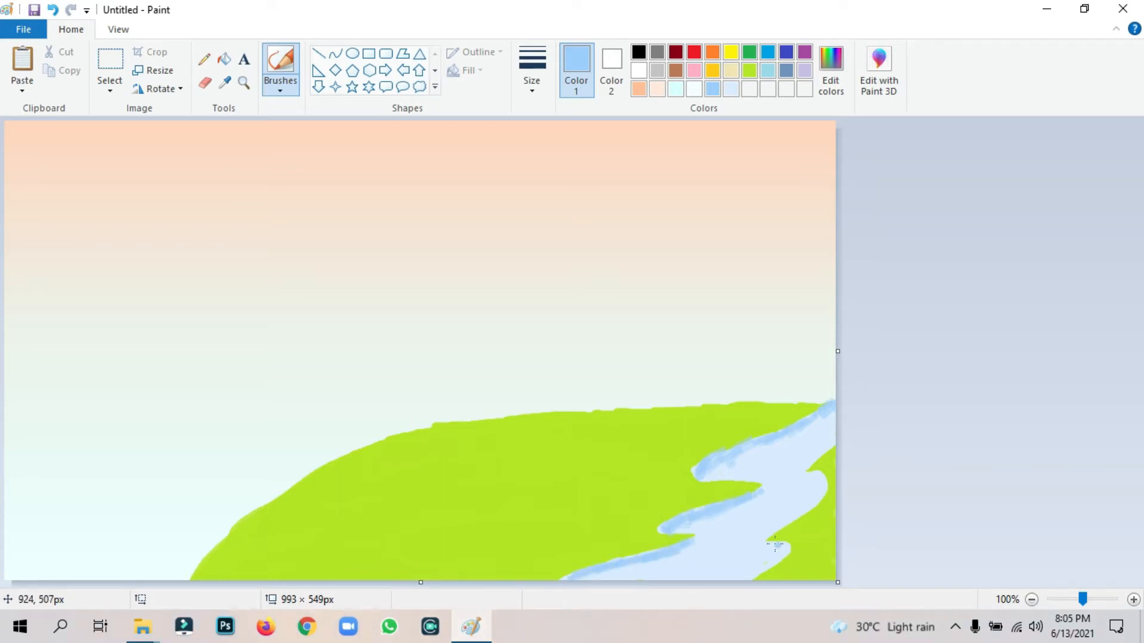
pyautogui.moveTo(774, 544)
pyautogui.mouseDown()
pyautogui.moveTo(753, 576)
pyautogui.moveTo(760, 565)
pyautogui.mouseUp()
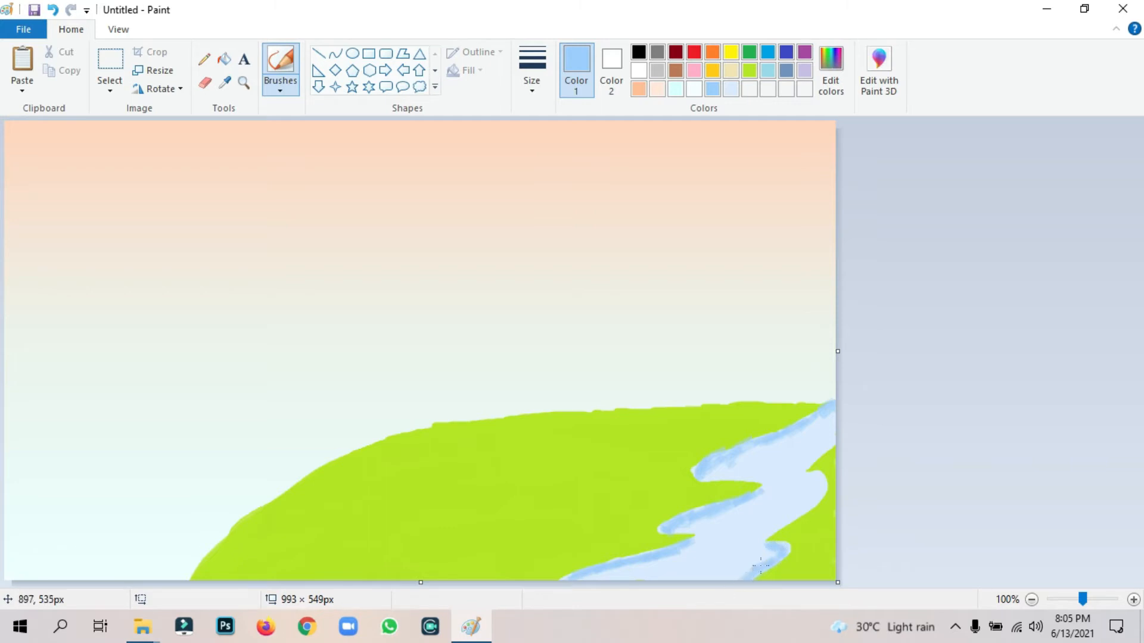
pyautogui.moveTo(801, 475)
pyautogui.mouseDown()
pyautogui.moveTo(820, 483)
pyautogui.moveTo(814, 501)
pyautogui.moveTo(760, 540)
pyautogui.mouseUp()
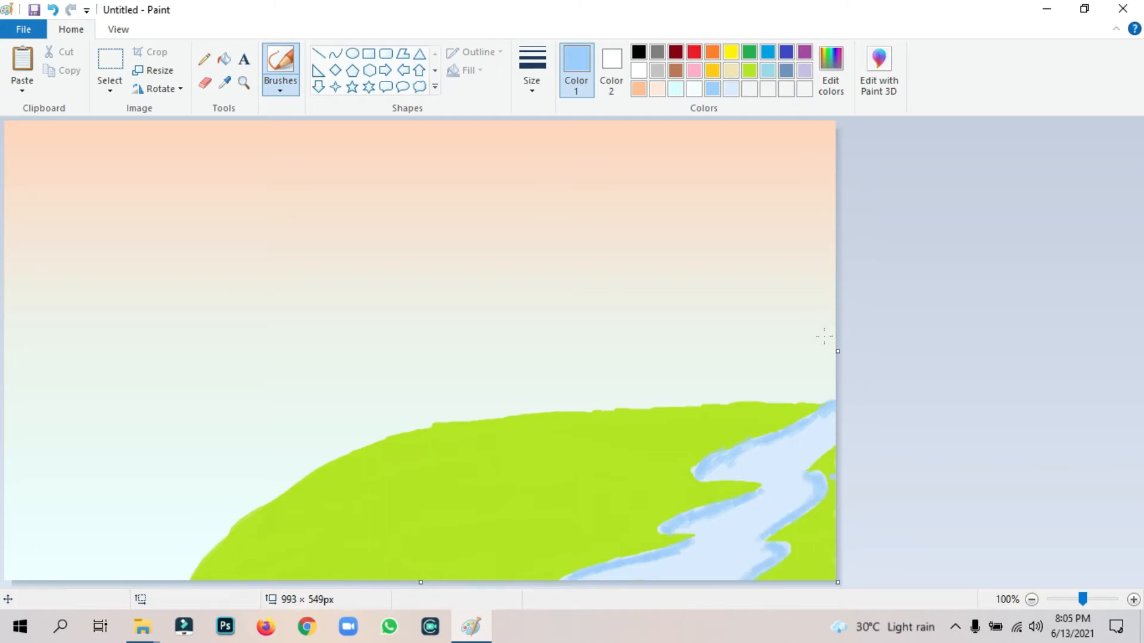
# Mix a softer blue with red 191, green 223 and blue 255, and blend it inward from the river's edges
pyautogui.click(831, 90)
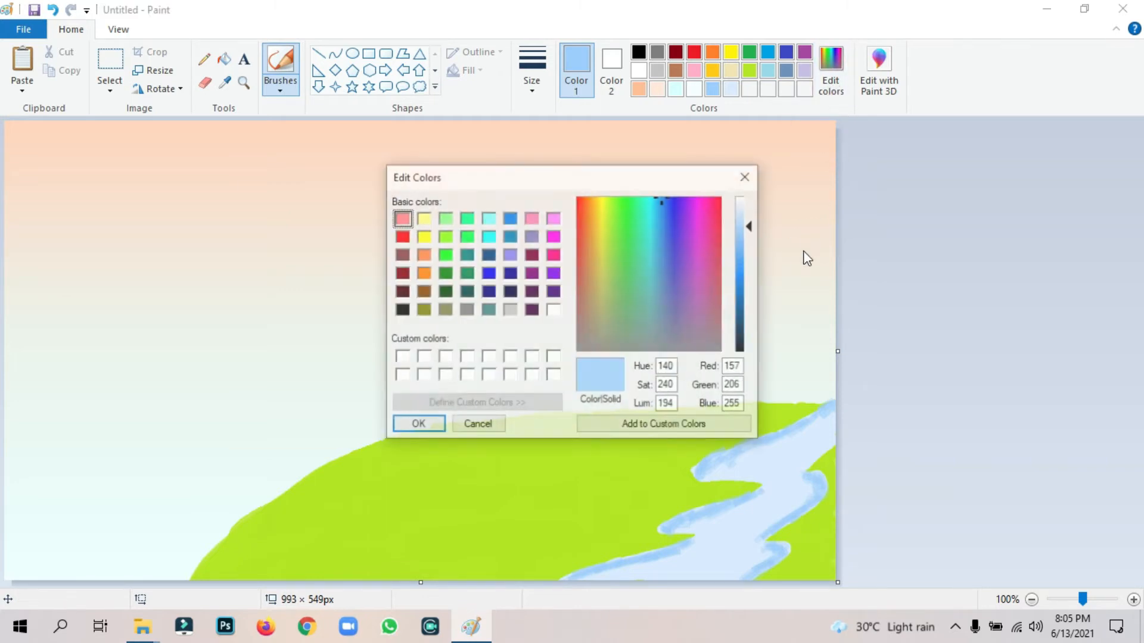
pyautogui.moveTo(752, 226); pyautogui.dragTo(751, 216)
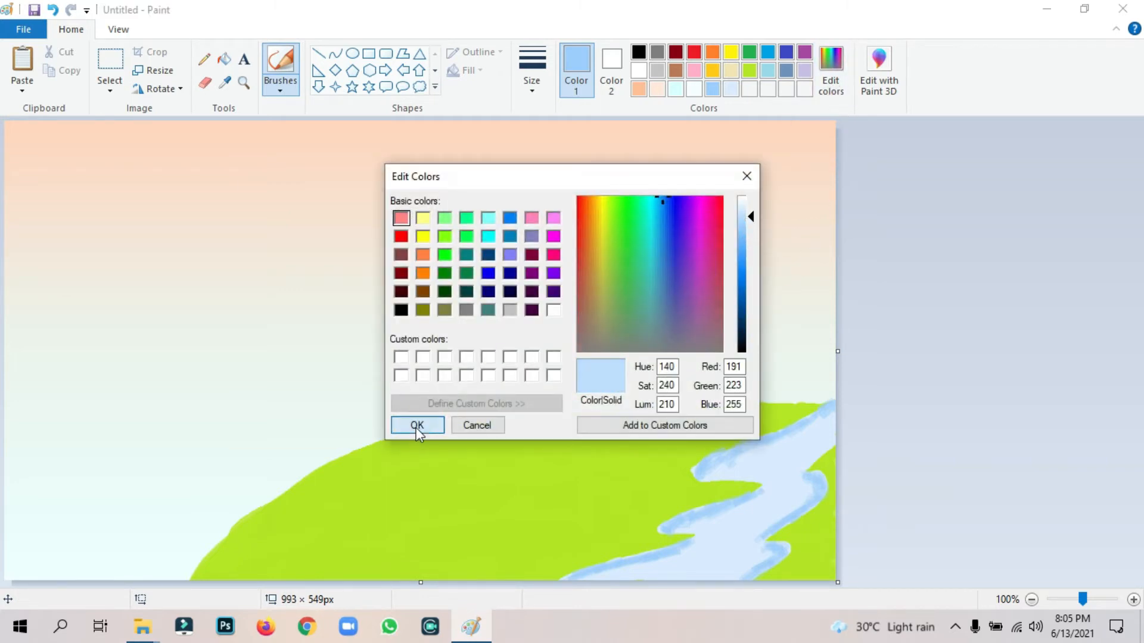
pyautogui.click(417, 426)
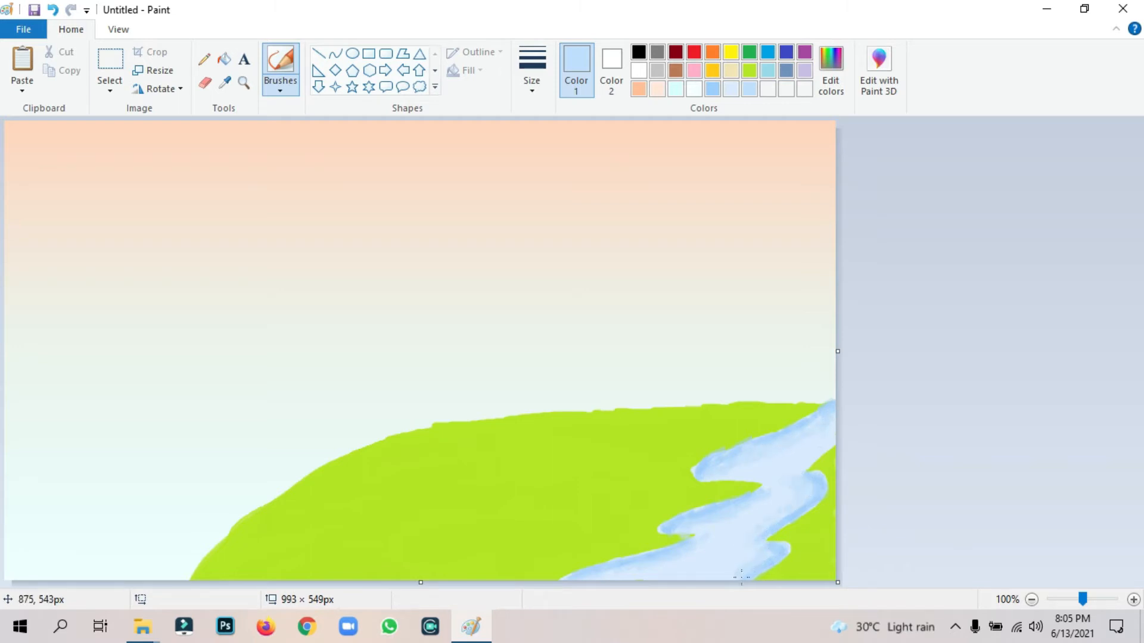
# Mix a slightly darker green from the lime colour and shade the grass along the river's left bank
pyautogui.click(749, 70)
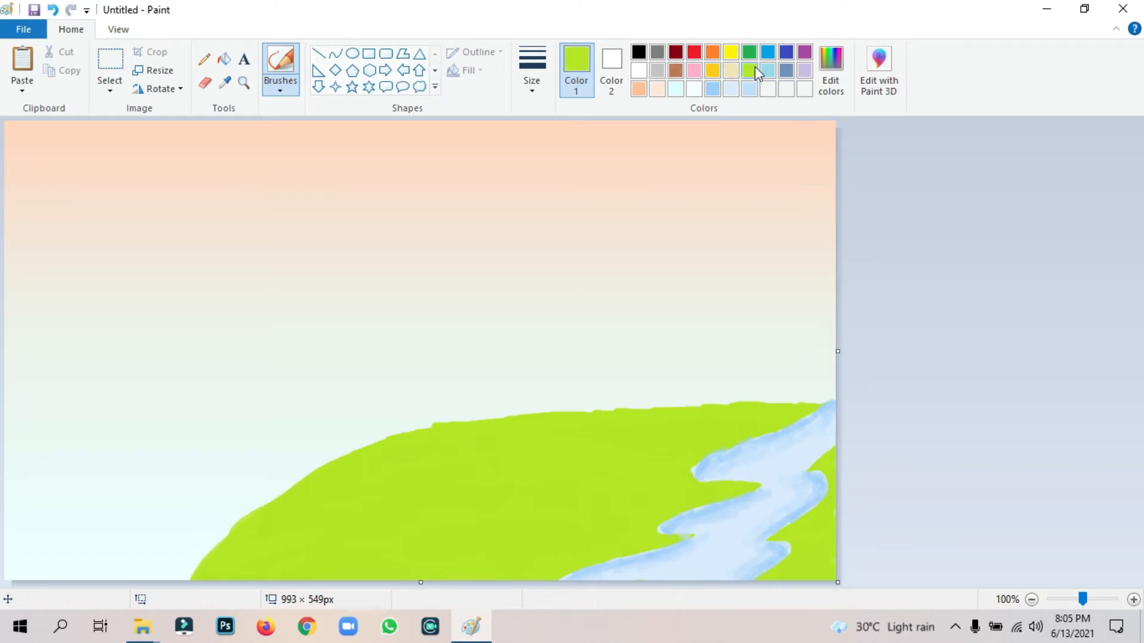
pyautogui.click(830, 73)
pyautogui.moveTo(752, 273); pyautogui.dragTo(749, 286)
pyautogui.click(441, 425)
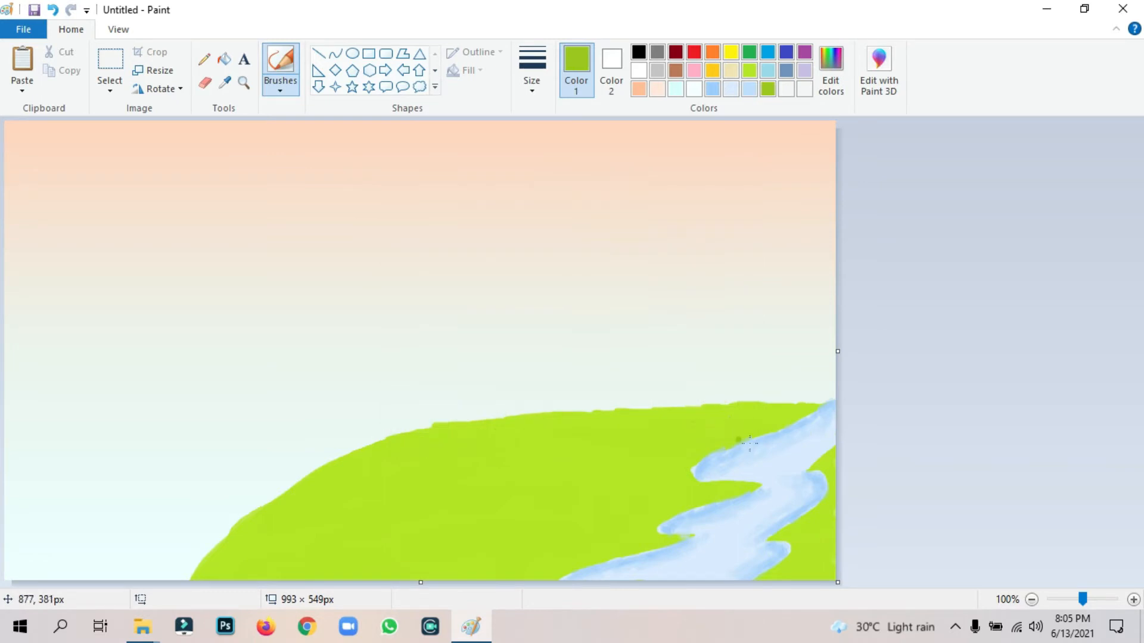
pyautogui.moveTo(797, 417)
pyautogui.mouseDown()
pyautogui.moveTo(686, 459)
pyautogui.moveTo(676, 482)
pyautogui.moveTo(757, 497)
pyautogui.moveTo(729, 499)
pyautogui.moveTo(752, 483)
pyautogui.moveTo(674, 507)
pyautogui.moveTo(648, 527)
pyautogui.moveTo(682, 538)
pyautogui.moveTo(586, 556)
pyautogui.moveTo(541, 581)
pyautogui.mouseUp()
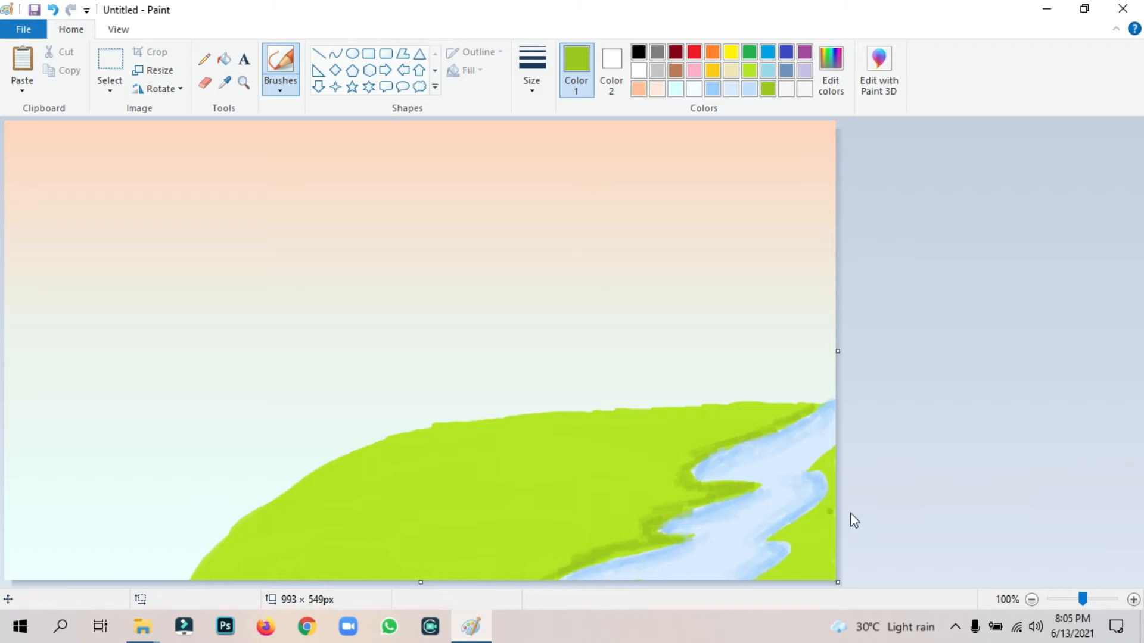
# Shade the grass along the river's right bank with the darker green, undoing the stray strokes
pyautogui.moveTo(768, 576)
pyautogui.mouseDown()
pyautogui.moveTo(786, 557)
pyautogui.moveTo(780, 511)
pyautogui.moveTo(809, 506)
pyautogui.moveTo(826, 485)
pyautogui.moveTo(834, 464)
pyautogui.moveTo(820, 460)
pyautogui.moveTo(818, 485)
pyautogui.mouseUp()
pyautogui.hotkey('ctrl', 'z')
pyautogui.hotkey('ctrl', 'z')
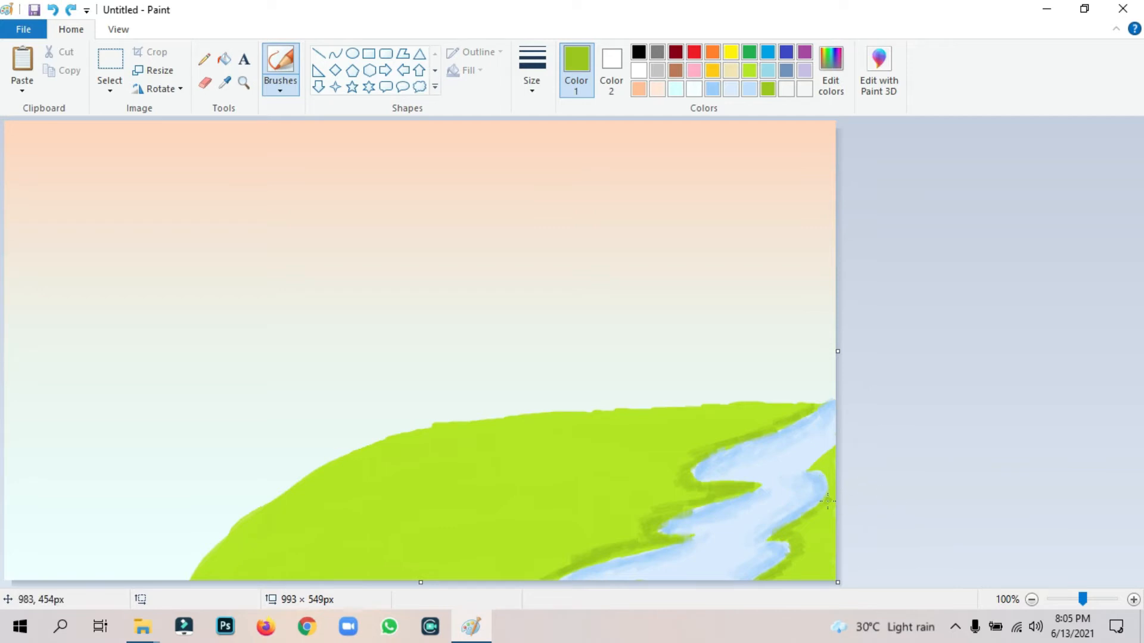
pyautogui.moveTo(796, 523)
pyautogui.mouseDown()
pyautogui.moveTo(833, 492)
pyautogui.moveTo(828, 454)
pyautogui.mouseUp()
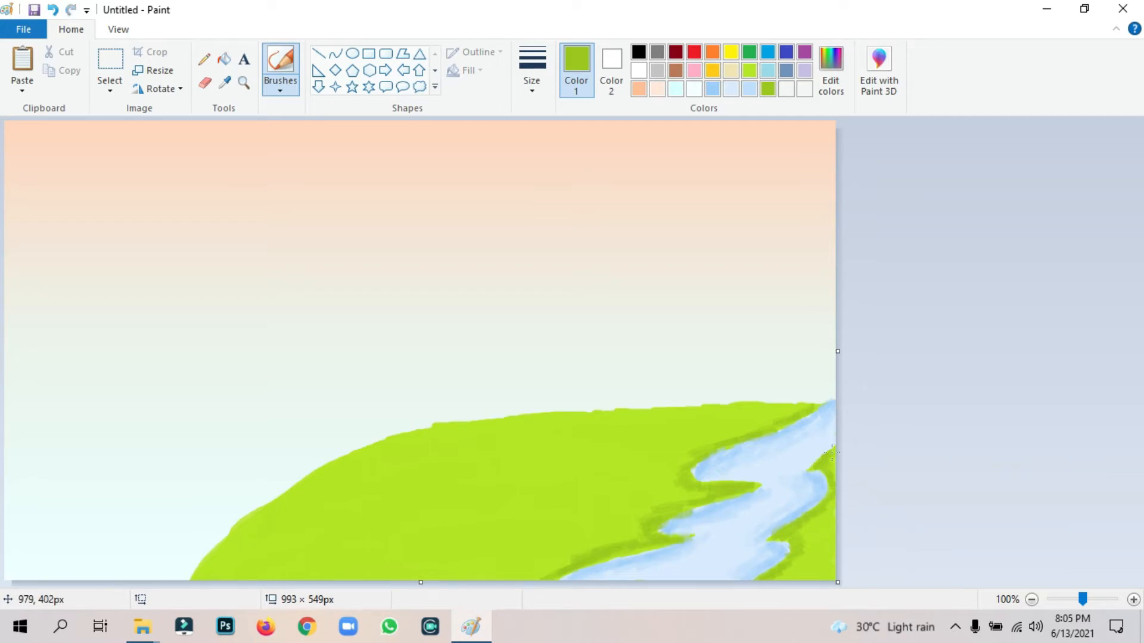
# Mix a green with red 166, green 213 and blue 23, and blend the left bank's shading outward onto the hill
pyautogui.click(831, 90)
pyautogui.moveTo(753, 285); pyautogui.dragTo(751, 274)
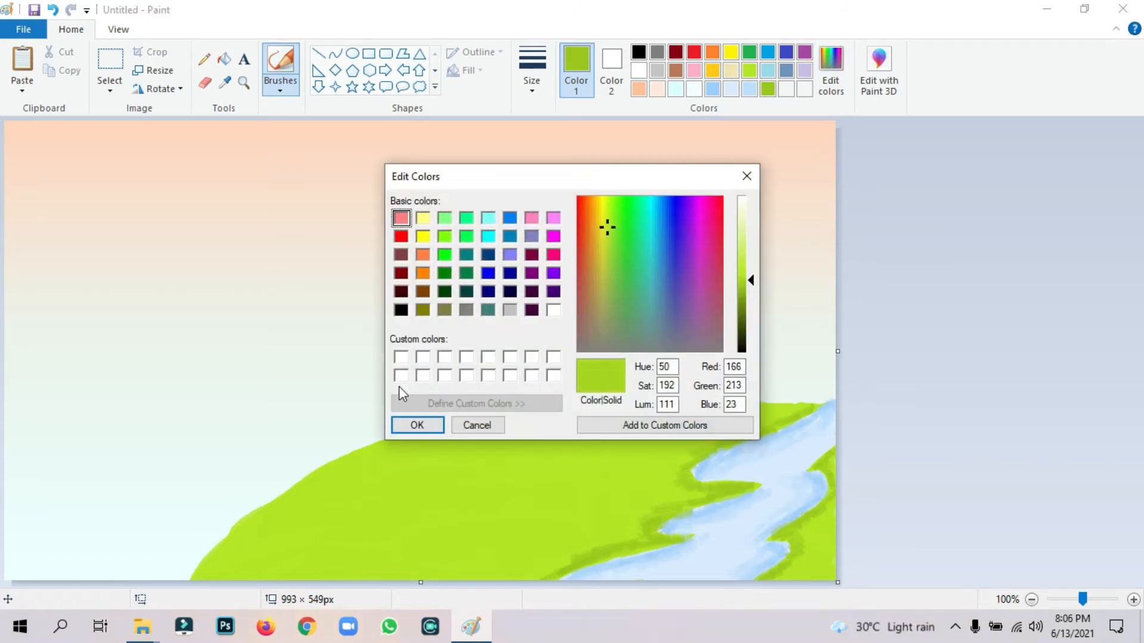
pyautogui.click(417, 425)
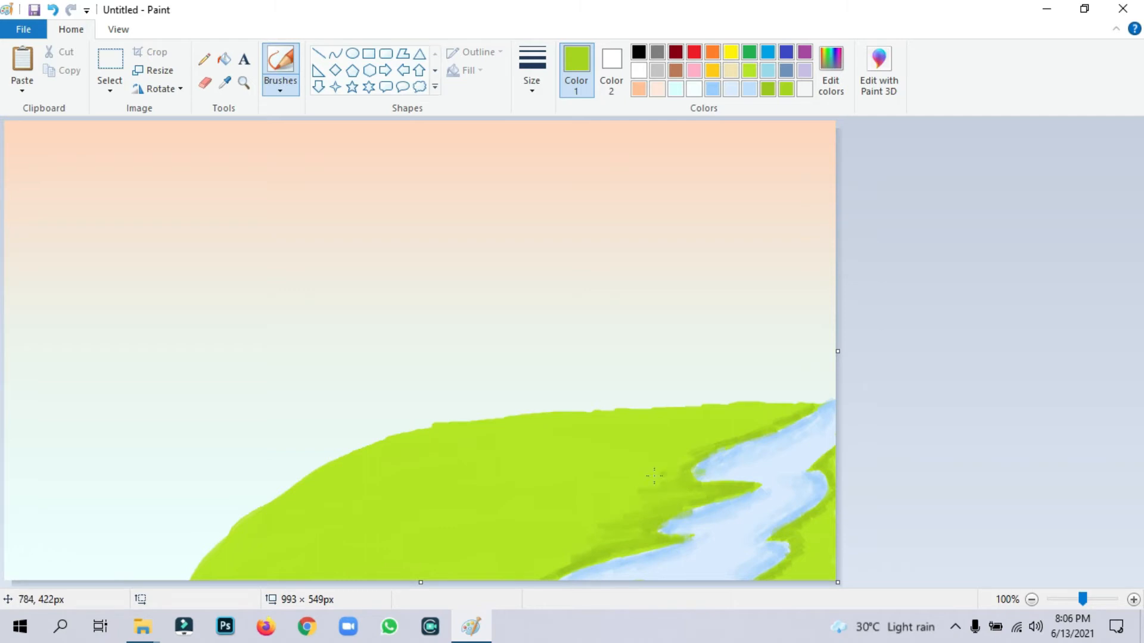
pyautogui.moveTo(798, 400)
pyautogui.mouseDown()
pyautogui.moveTo(767, 403)
pyautogui.moveTo(804, 400)
pyautogui.mouseUp()
pyautogui.hotkey('ctrl', 'z')
pyautogui.hotkey('ctrl', 'z')
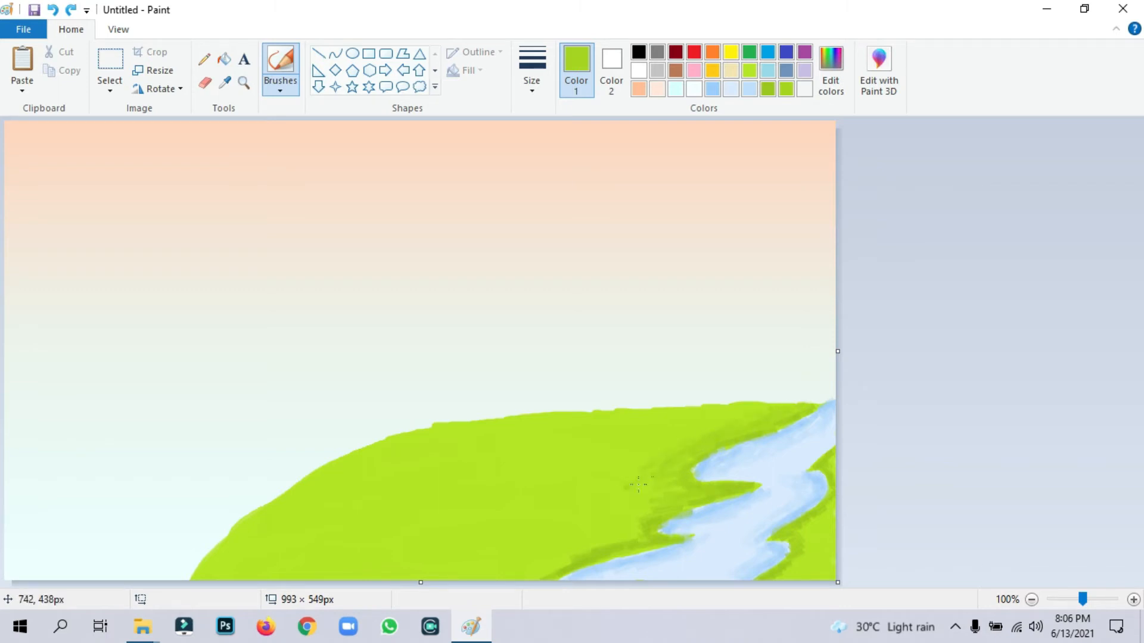
pyautogui.moveTo(638, 484)
pyautogui.mouseDown()
pyautogui.moveTo(678, 497)
pyautogui.moveTo(654, 520)
pyautogui.moveTo(578, 551)
pyautogui.mouseUp()
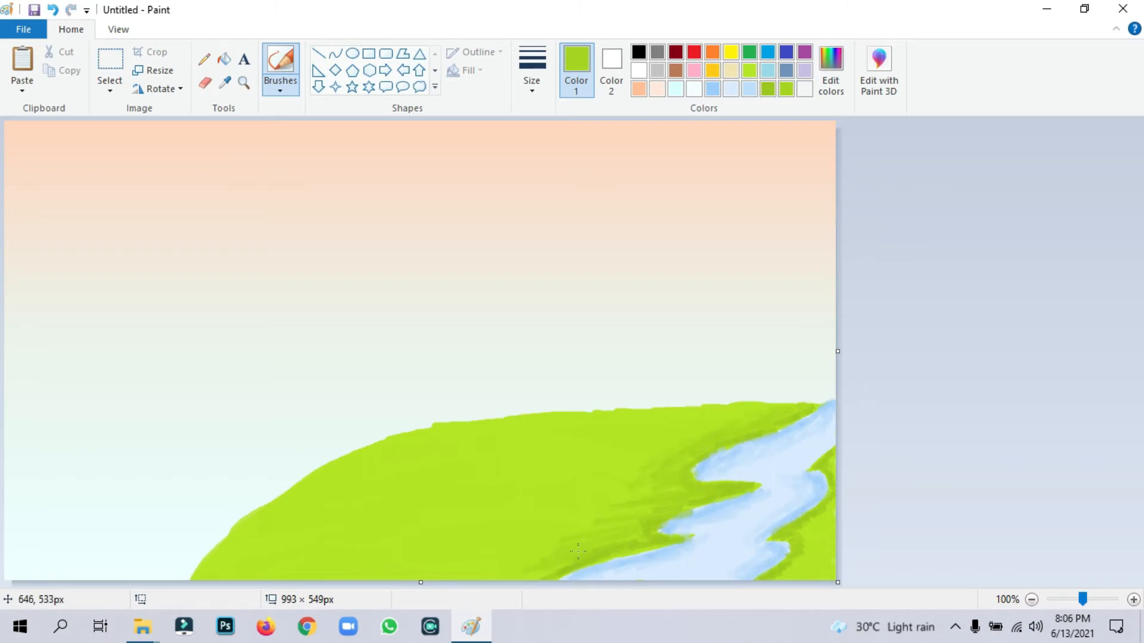
pyautogui.moveTo(726, 415); pyautogui.dragTo(704, 423)
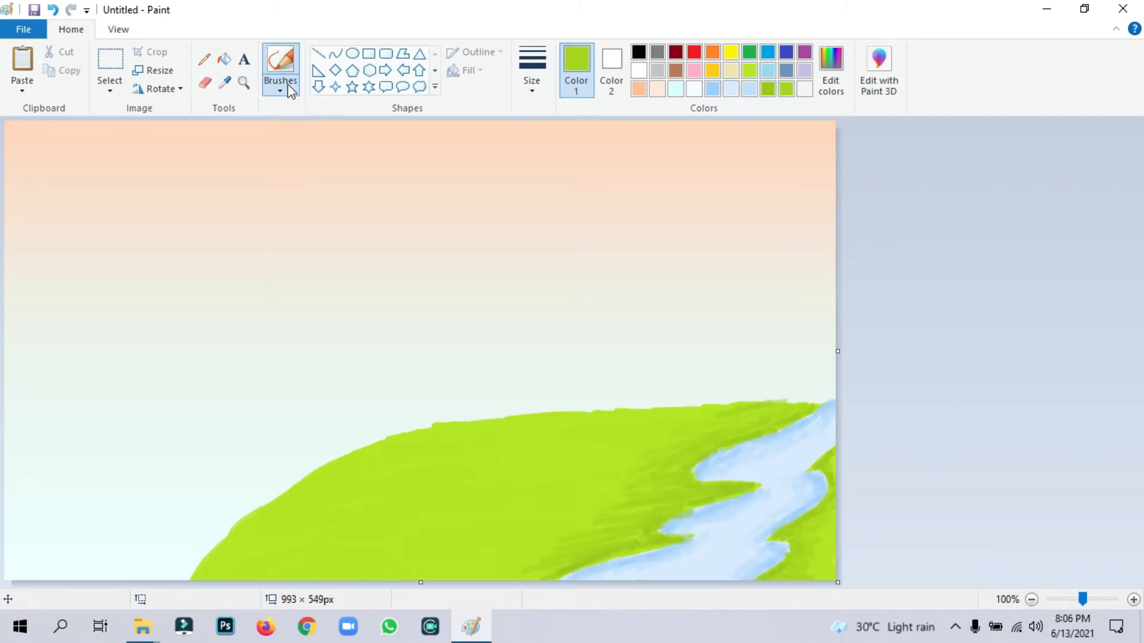
# Shade the hill's upper edge from the river toward the far slope with the darker green used on the riverbanks
pyautogui.click(224, 82)
pyautogui.click(685, 524)
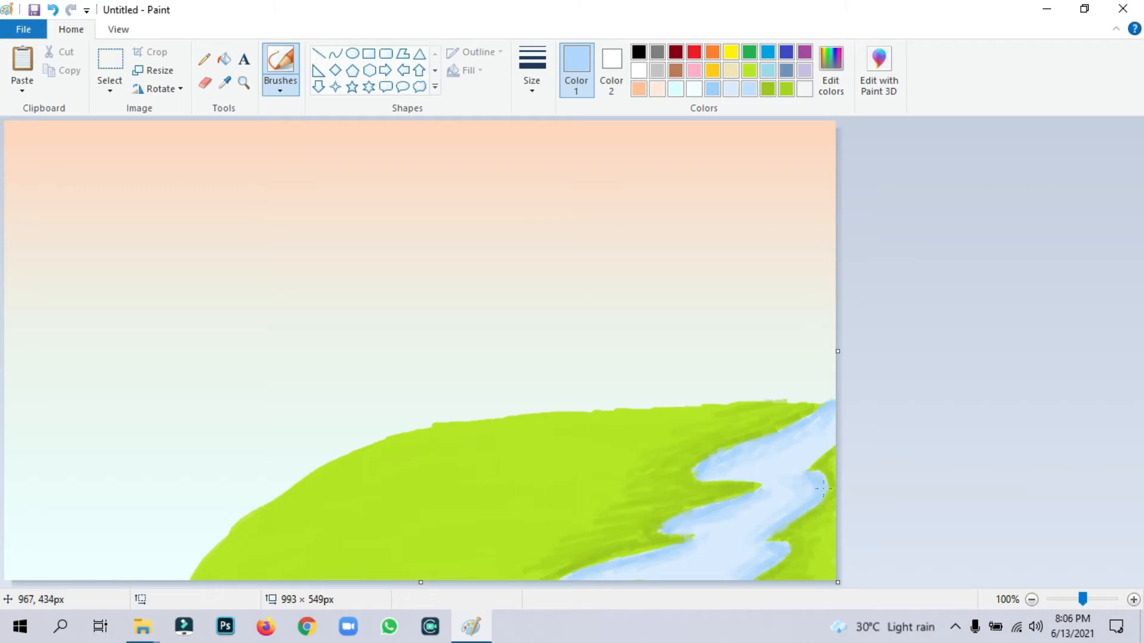
pyautogui.click(768, 88)
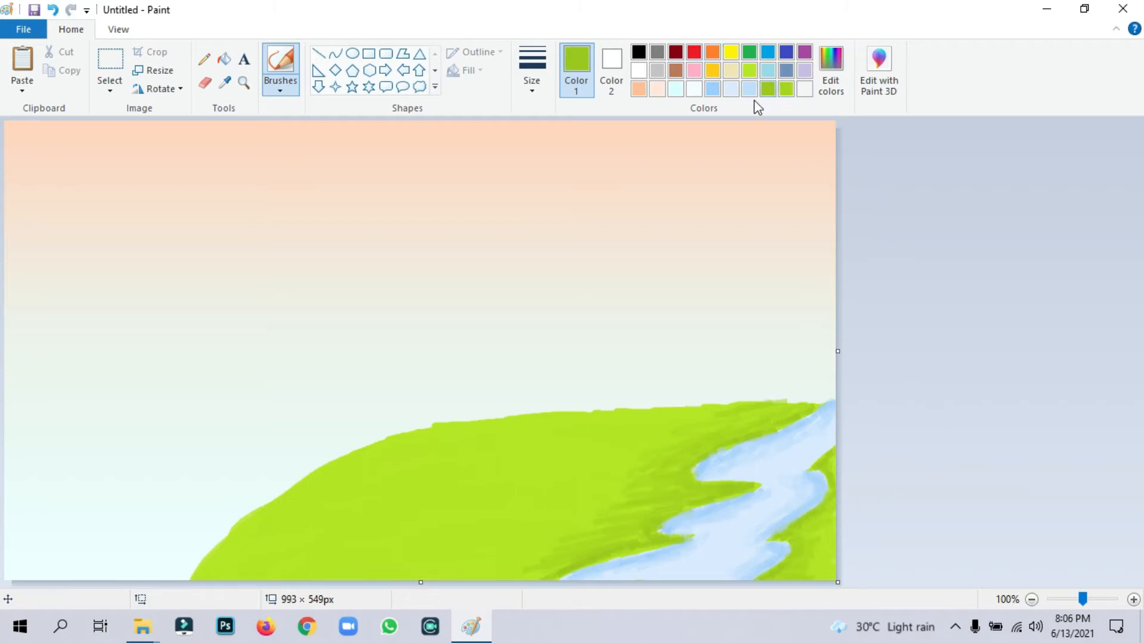
pyautogui.moveTo(728, 411)
pyautogui.mouseDown()
pyautogui.moveTo(509, 417)
pyautogui.moveTo(395, 441)
pyautogui.moveTo(768, 409)
pyautogui.moveTo(698, 411)
pyautogui.moveTo(604, 443)
pyautogui.moveTo(636, 460)
pyautogui.mouseUp()
pyautogui.click(797, 293)
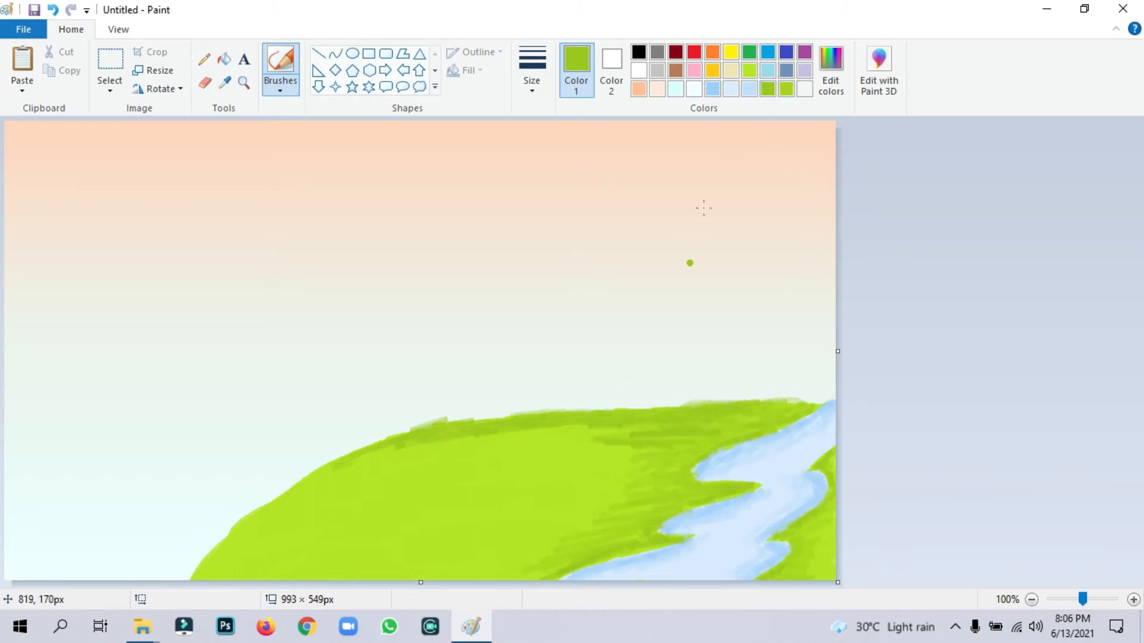
# Blend the hilltop shading downward with strokes of the lighter mixed green
pyautogui.click(786, 90)
pyautogui.moveTo(518, 412)
pyautogui.mouseDown()
pyautogui.moveTo(607, 414)
pyautogui.moveTo(570, 427)
pyautogui.mouseUp()
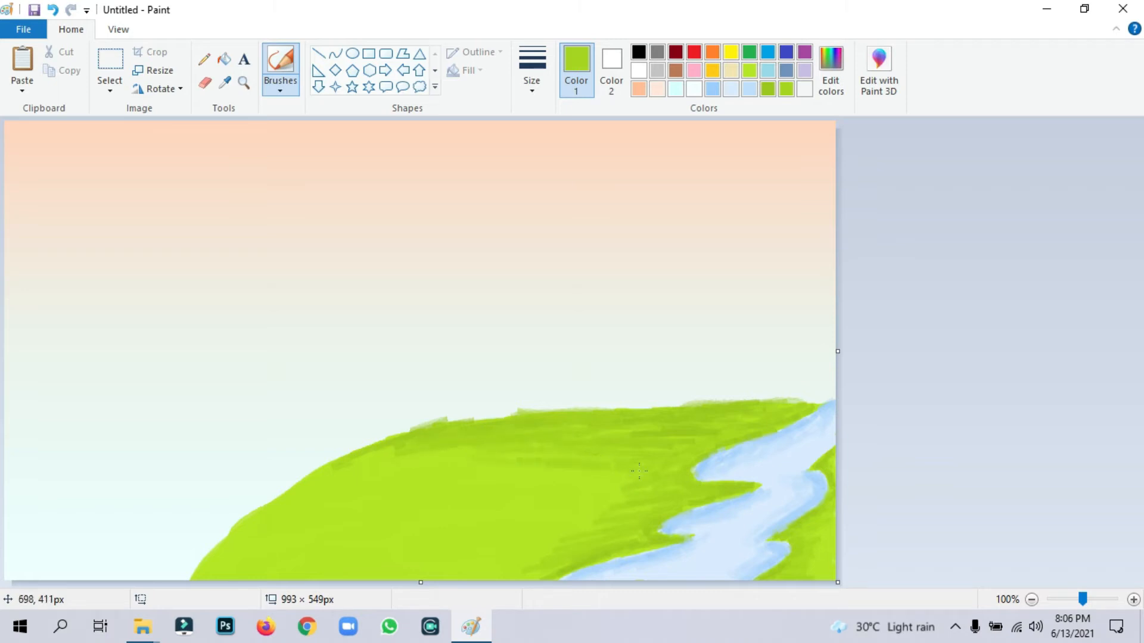
pyautogui.click(766, 123)
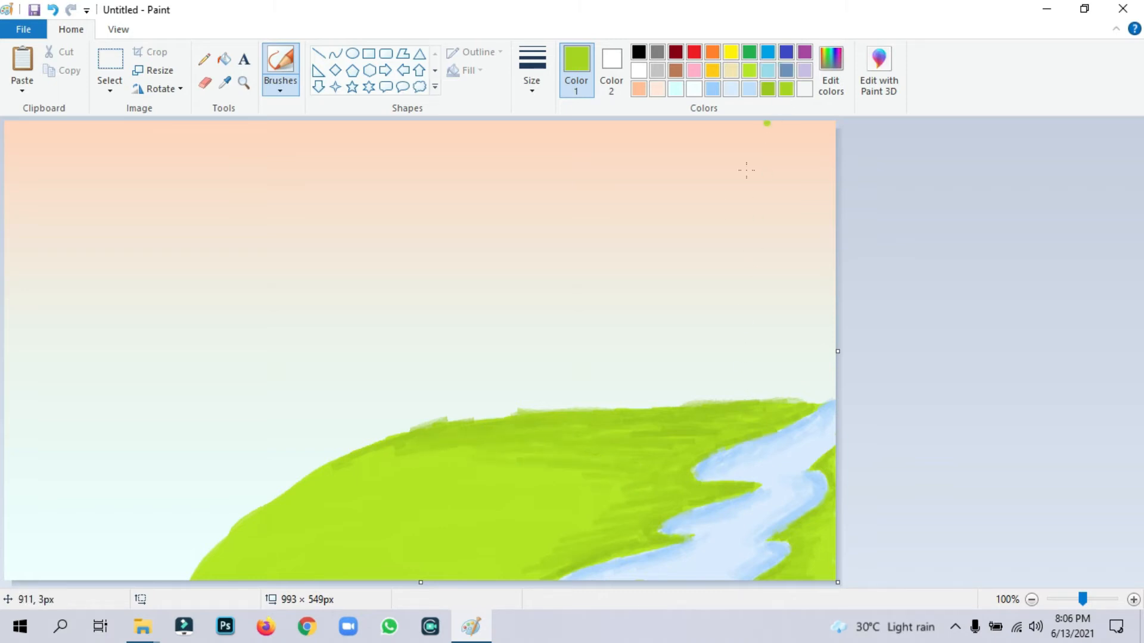
# Mix a still brighter green and soften the transition between the hill's shading and its lime base
pyautogui.click(830, 70)
pyautogui.moveTo(750, 285); pyautogui.dragTo(749, 275)
pyautogui.click(417, 425)
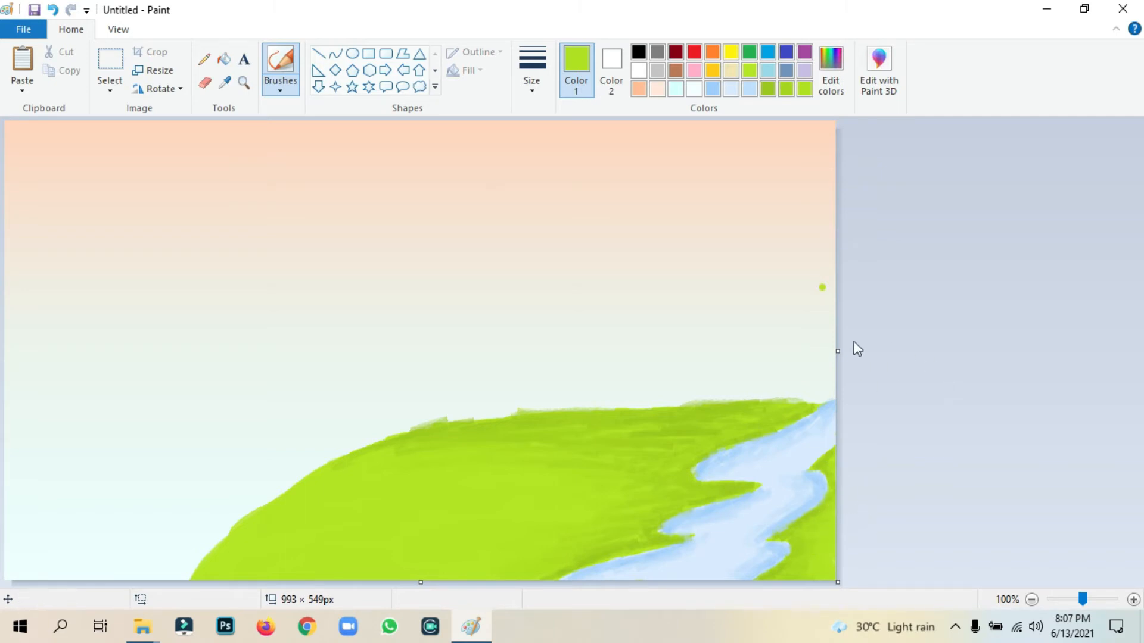
# Widen the canvas to 1207 px and draw the thickest black vertical line, about 283 px tall, in the blank area
pyautogui.moveTo(837, 351); pyautogui.dragTo(1017, 351)
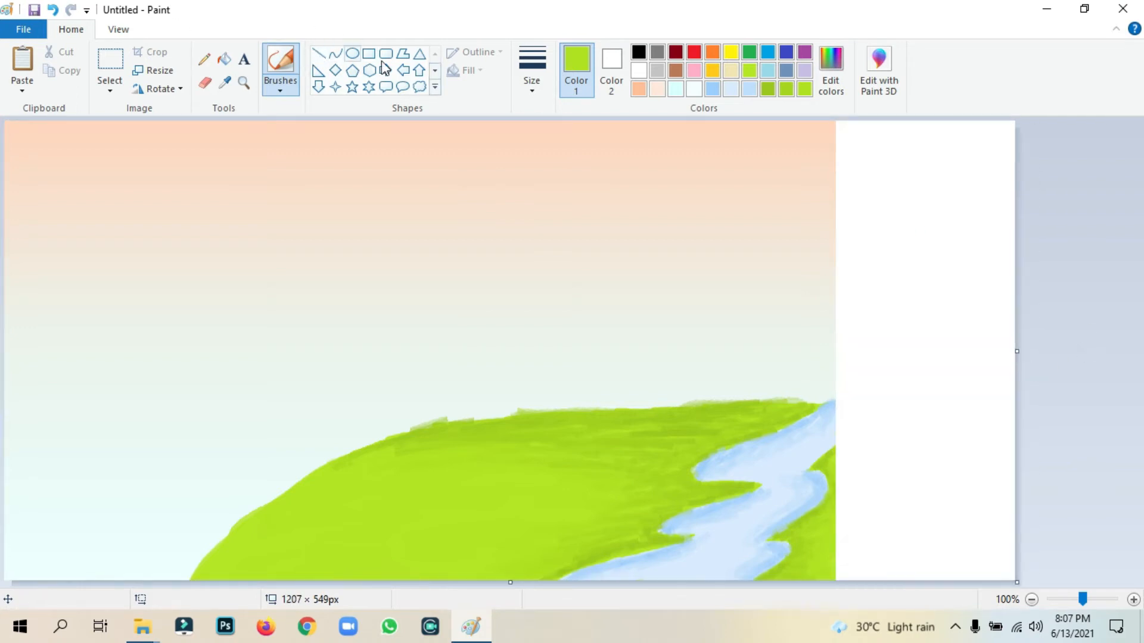
pyautogui.click(325, 57)
pyautogui.click(532, 68)
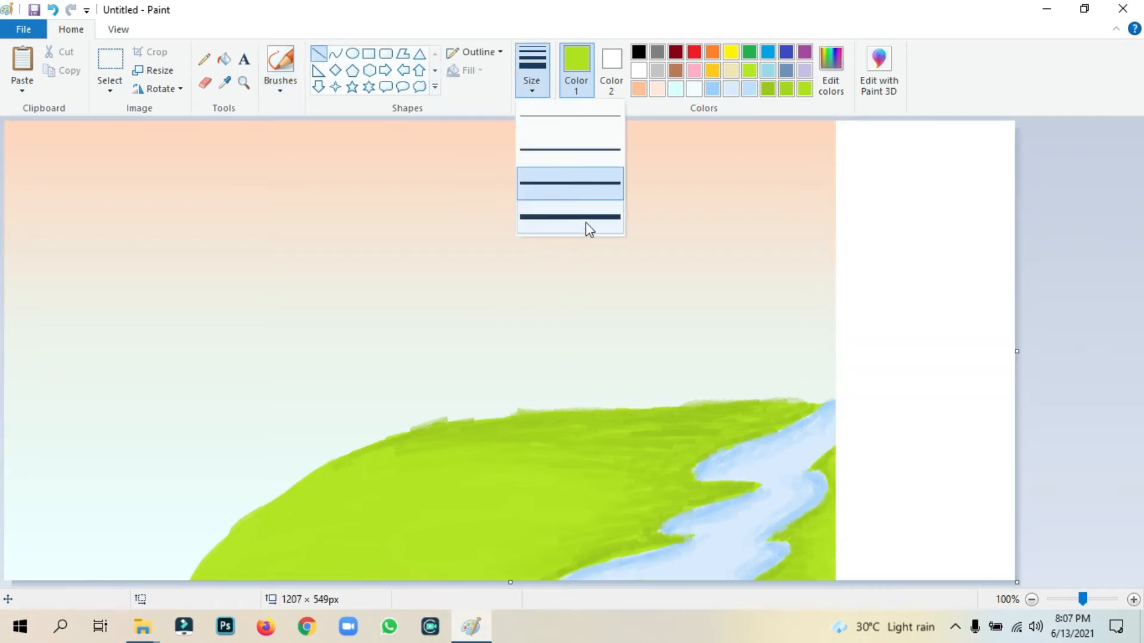
pyautogui.click(587, 229)
pyautogui.click(639, 54)
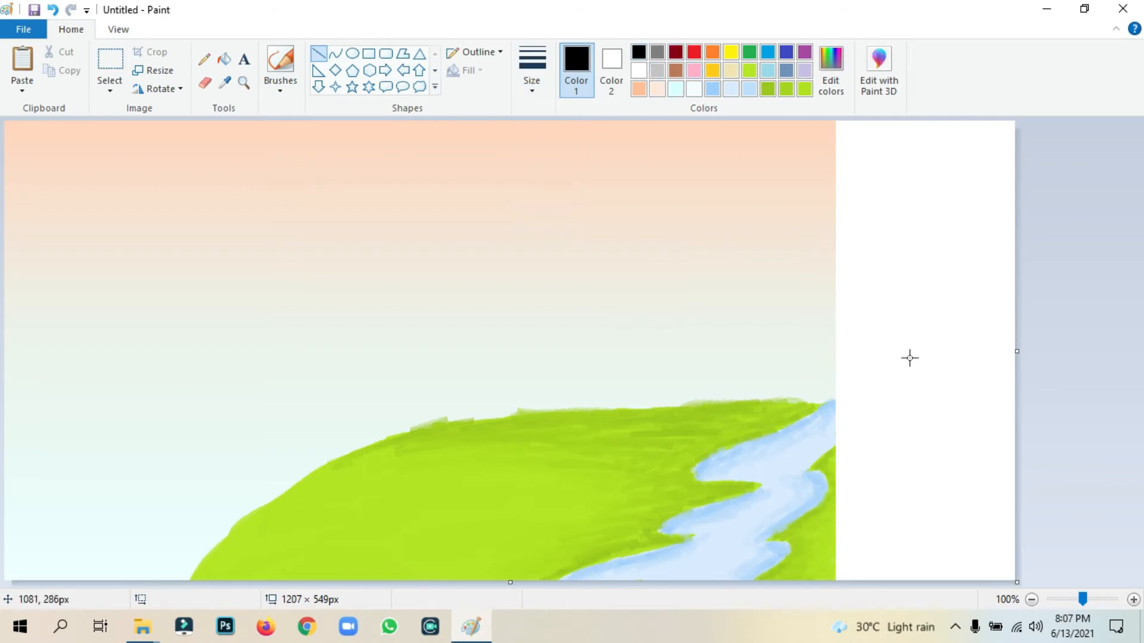
pyautogui.moveTo(911, 307)
pyautogui.mouseDown()
pyautogui.moveTo(910, 543)
pyautogui.moveTo(923, 512)
pyautogui.mouseUp()
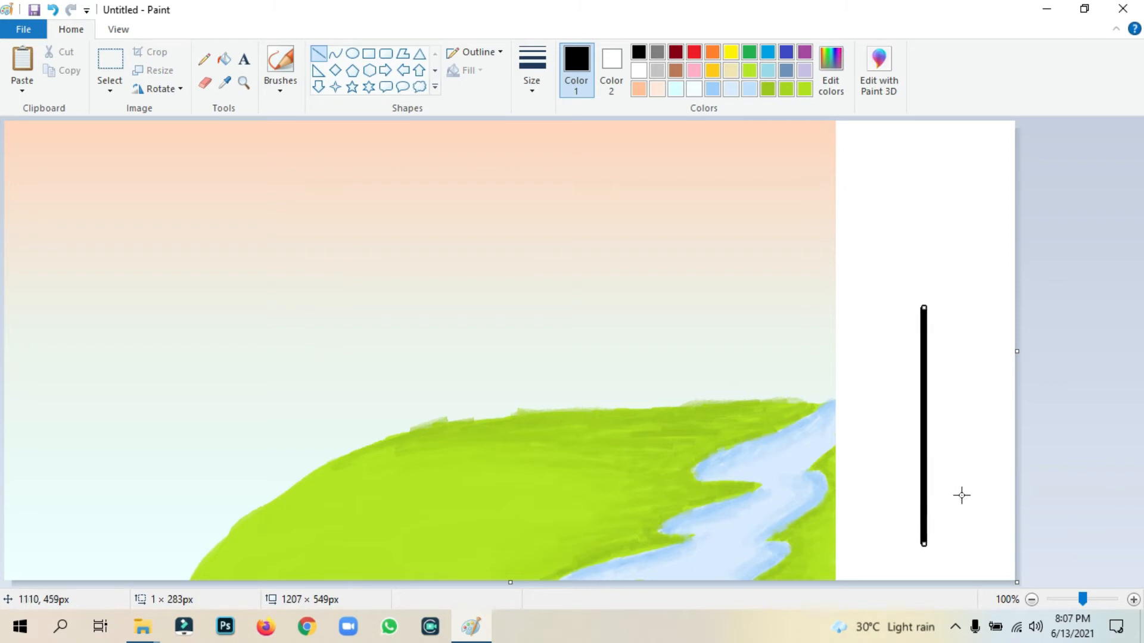
# Scribble thick black pencil branches along the line to form a pine tree, and trim its stray edges with the Eraser
pyautogui.click(204, 59)
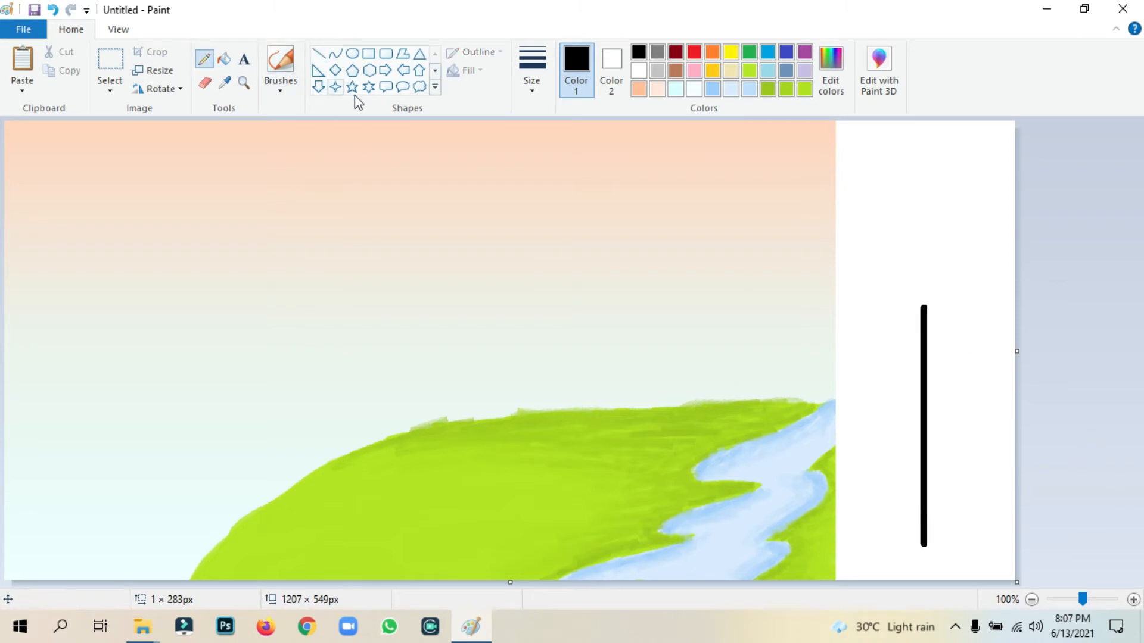
pyautogui.click(532, 70)
pyautogui.click(590, 226)
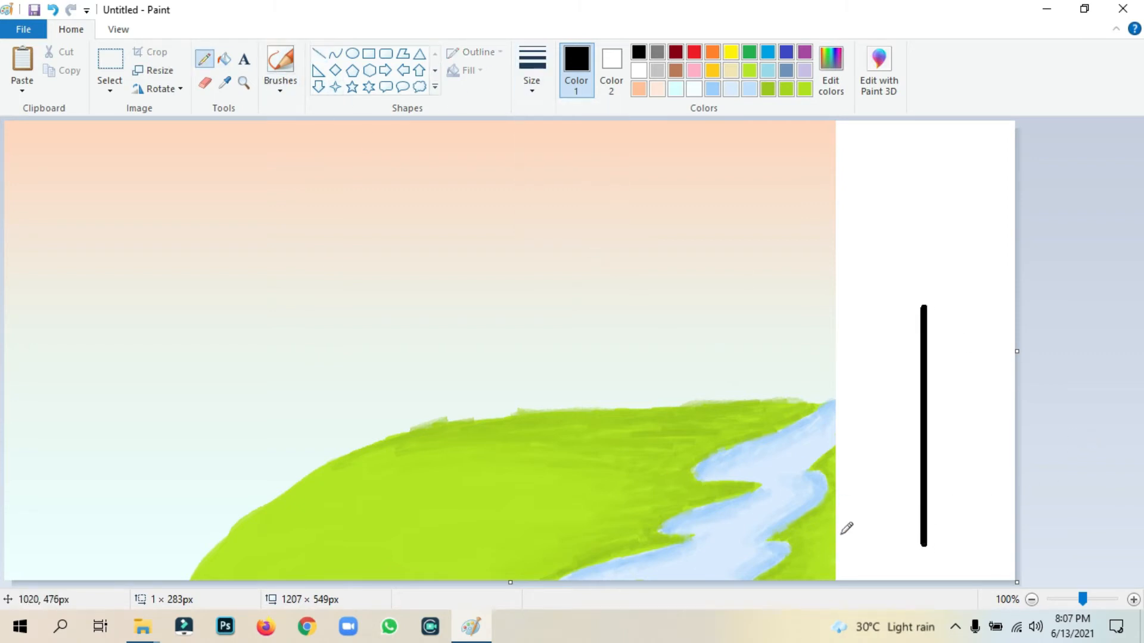
pyautogui.moveTo(929, 539)
pyautogui.mouseDown()
pyautogui.moveTo(976, 541)
pyautogui.moveTo(891, 488)
pyautogui.moveTo(911, 484)
pyautogui.moveTo(950, 507)
pyautogui.moveTo(918, 478)
pyautogui.moveTo(921, 504)
pyautogui.moveTo(964, 523)
pyautogui.moveTo(950, 533)
pyautogui.moveTo(990, 536)
pyautogui.moveTo(964, 524)
pyautogui.moveTo(980, 521)
pyautogui.moveTo(959, 499)
pyautogui.moveTo(914, 482)
pyautogui.moveTo(955, 515)
pyautogui.moveTo(933, 515)
pyautogui.moveTo(930, 495)
pyautogui.moveTo(919, 495)
pyautogui.moveTo(953, 465)
pyautogui.moveTo(952, 479)
pyautogui.moveTo(886, 523)
pyautogui.moveTo(877, 500)
pyautogui.moveTo(902, 457)
pyautogui.moveTo(938, 468)
pyautogui.moveTo(957, 449)
pyautogui.moveTo(924, 435)
pyautogui.moveTo(960, 435)
pyautogui.moveTo(895, 418)
pyautogui.moveTo(943, 396)
pyautogui.moveTo(945, 407)
pyautogui.moveTo(910, 439)
pyautogui.moveTo(944, 400)
pyautogui.moveTo(934, 390)
pyautogui.moveTo(946, 387)
pyautogui.moveTo(912, 371)
pyautogui.moveTo(934, 355)
pyautogui.moveTo(922, 352)
pyautogui.moveTo(921, 312)
pyautogui.mouseUp()
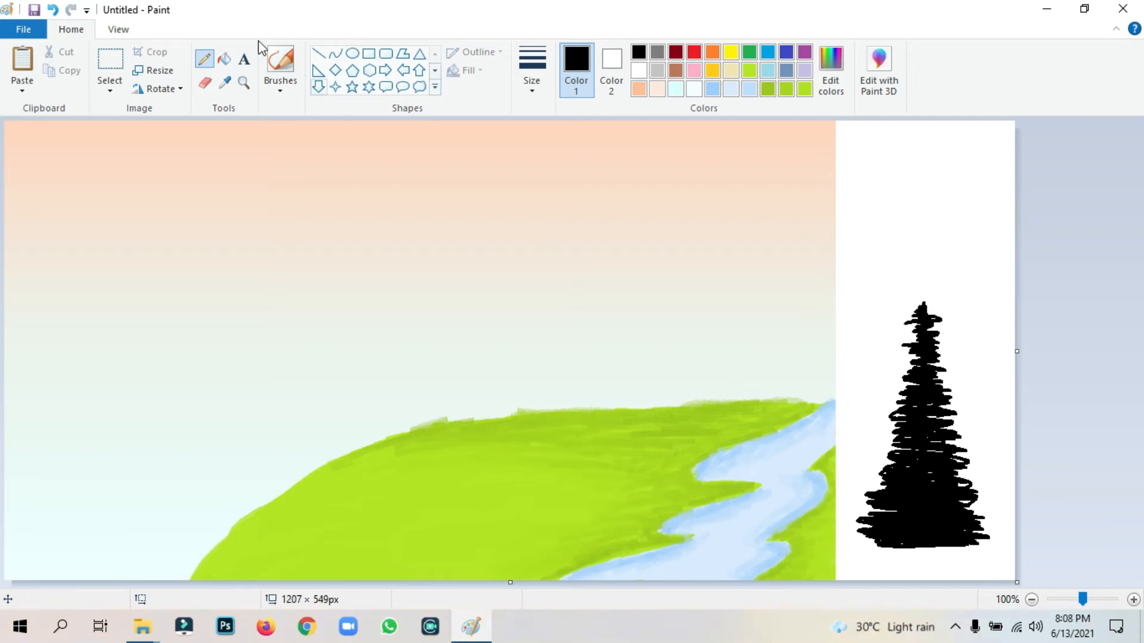
pyautogui.click(205, 83)
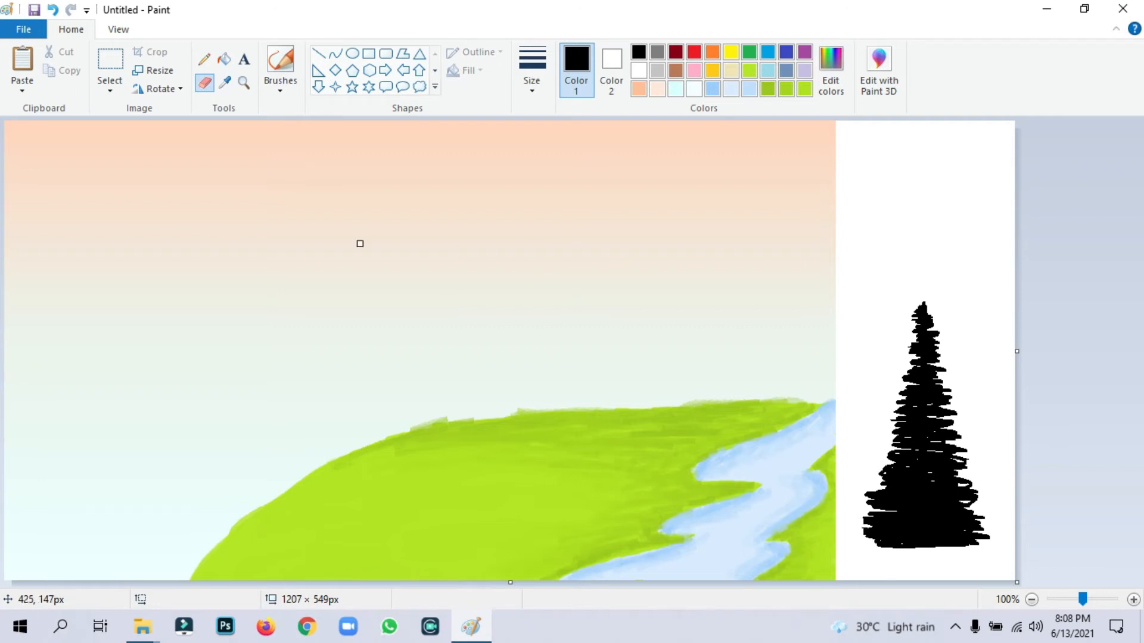
# Copy the black pine tree with a rectangular selection around it of about 178 by 346 px
pyautogui.click(110, 91)
pyautogui.click(150, 128)
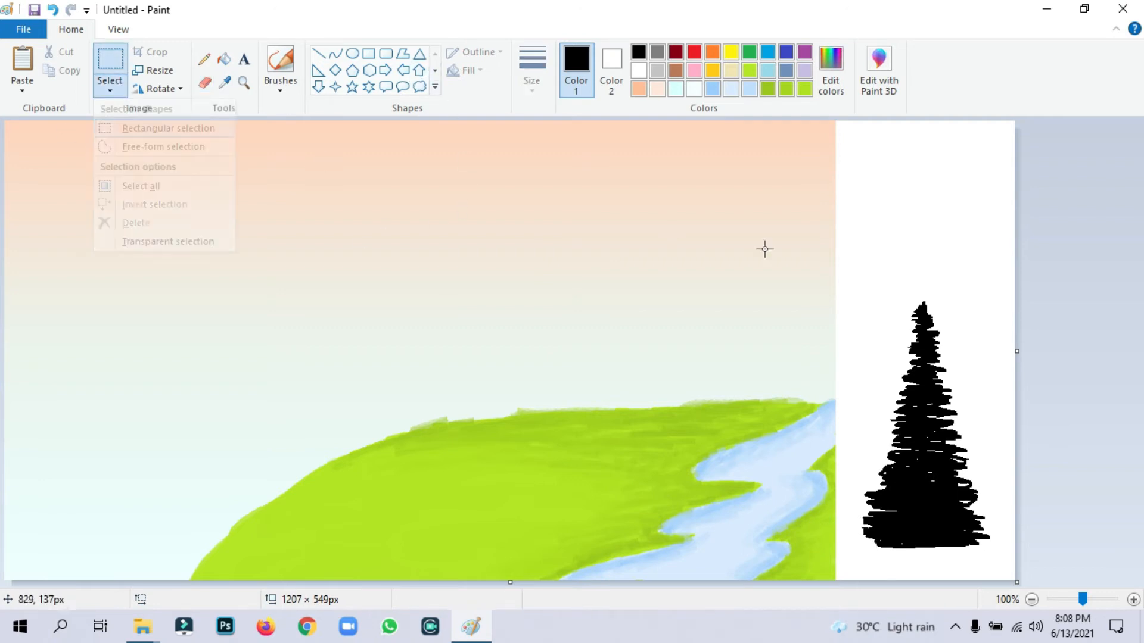
pyautogui.moveTo(853, 269); pyautogui.dragTo(1002, 559)
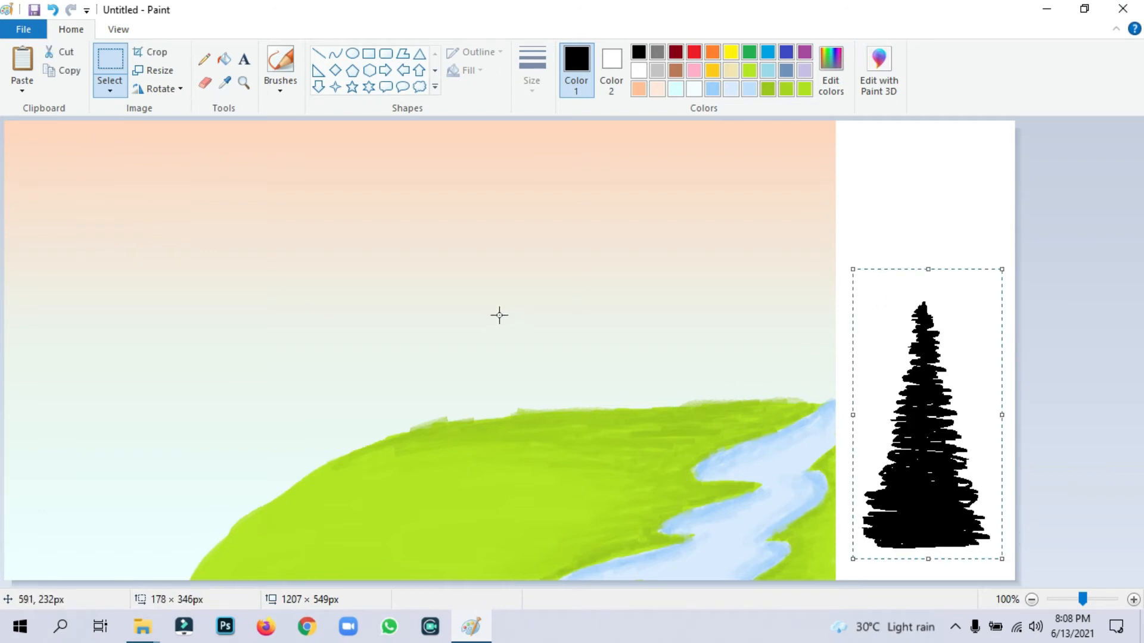
pyautogui.click(70, 72)
# Undo the tree drawing and the canvas widening
pyautogui.hotkey('ctrl', 'z')
pyautogui.hotkey('ctrl', 'z')
pyautogui.hotkey('ctrl', 'z')
pyautogui.hotkey('ctrl', 'z')
pyautogui.hotkey('ctrl', 'z')
pyautogui.hotkey('ctrl', 'z')
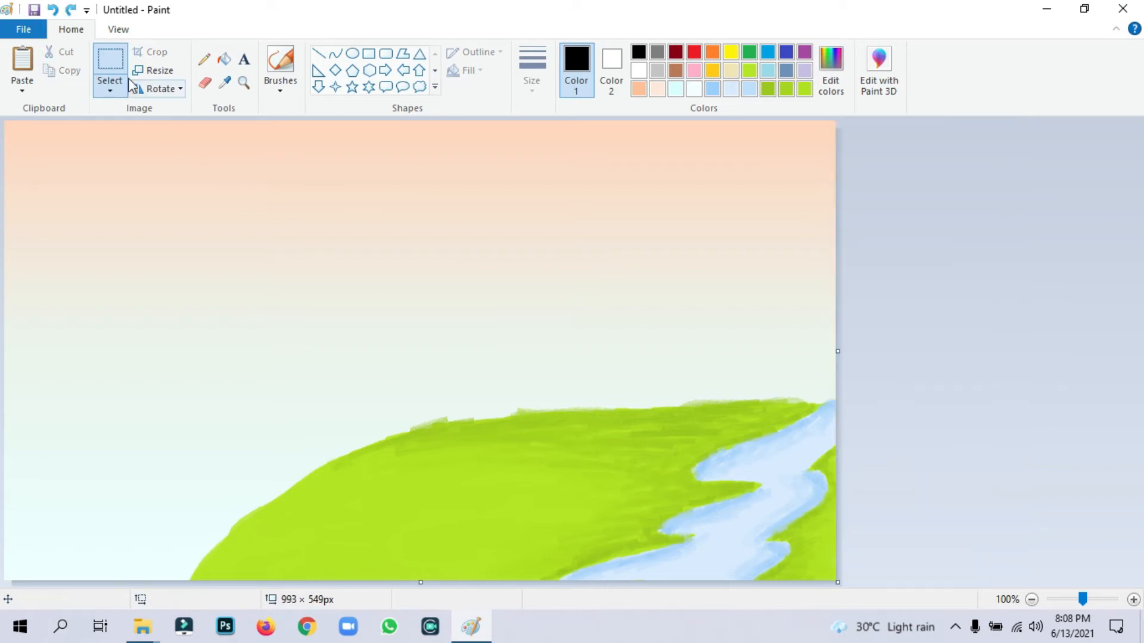
# Paste the tree with transparent selection enabled, enlarge it, and place it in the lower-left corner of the painting
pyautogui.click(29, 60)
pyautogui.moveTo(61, 243); pyautogui.dragTo(173, 251)
pyautogui.click(110, 88)
pyautogui.click(152, 240)
pyautogui.moveTo(246, 438); pyautogui.dragTo(332, 510)
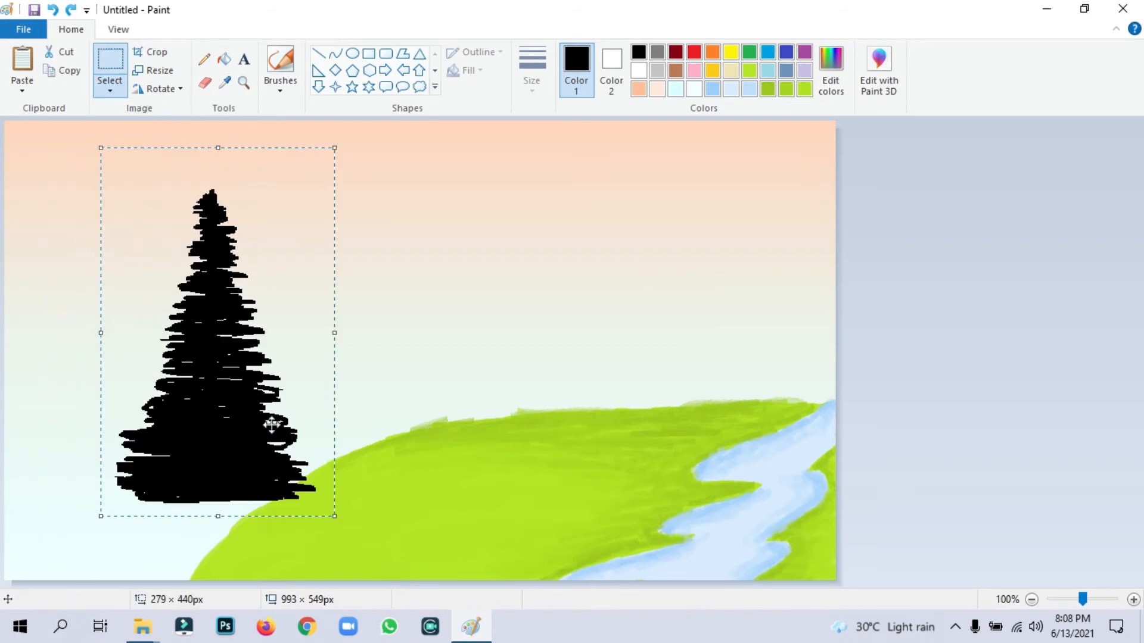
pyautogui.moveTo(283, 384); pyautogui.dragTo(296, 253)
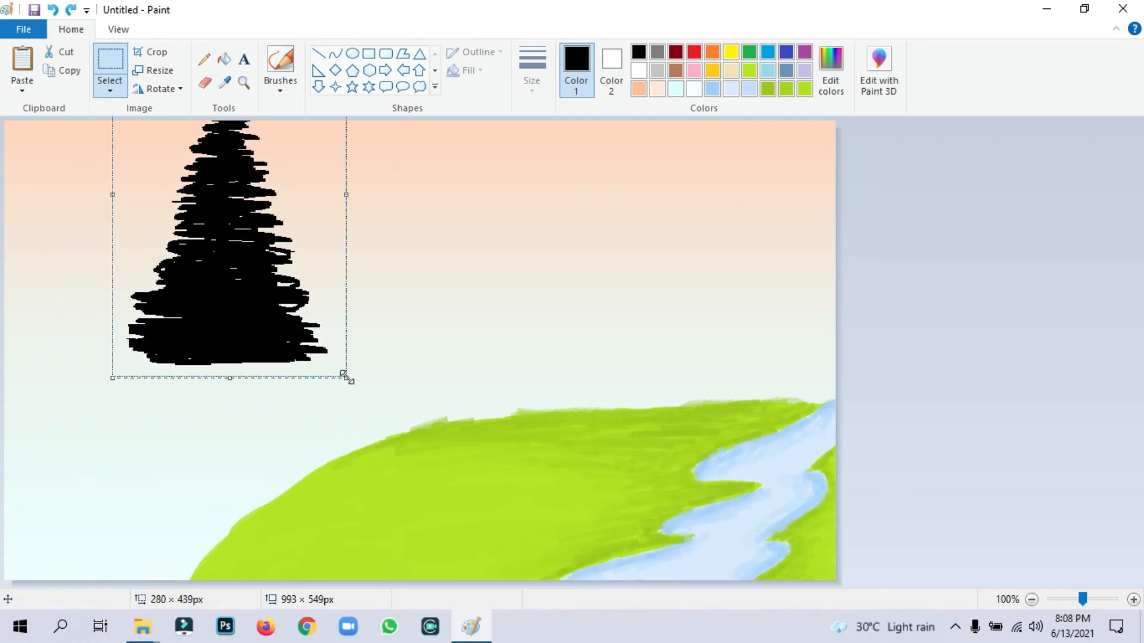
pyautogui.moveTo(345, 377); pyautogui.dragTo(360, 438)
pyautogui.moveTo(324, 361); pyautogui.dragTo(229, 458)
pyautogui.click(914, 309)
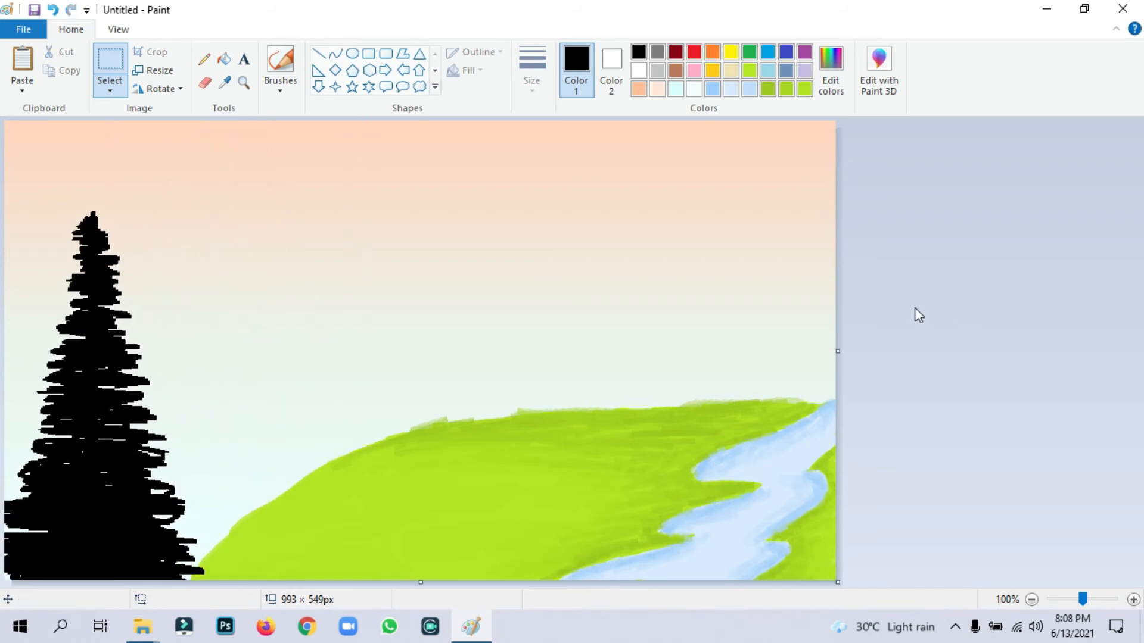
pyautogui.click(22, 63)
pyautogui.moveTo(74, 167); pyautogui.dragTo(267, 166)
pyautogui.moveTo(347, 320); pyautogui.dragTo(394, 426)
pyautogui.moveTo(292, 240); pyautogui.dragTo(215, 473)
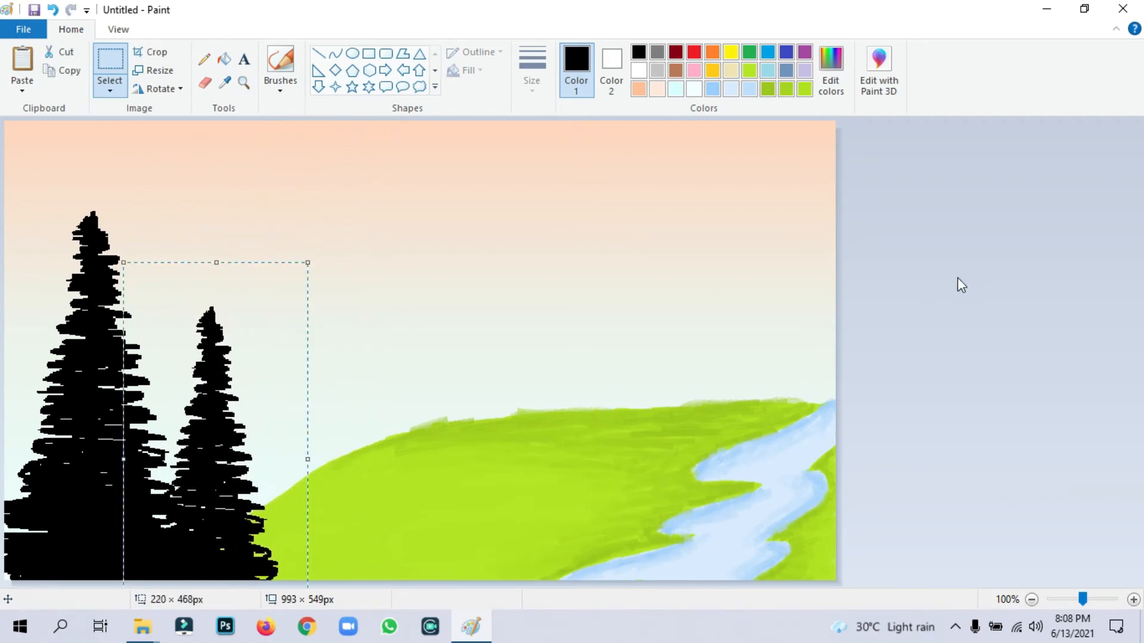
pyautogui.click(919, 296)
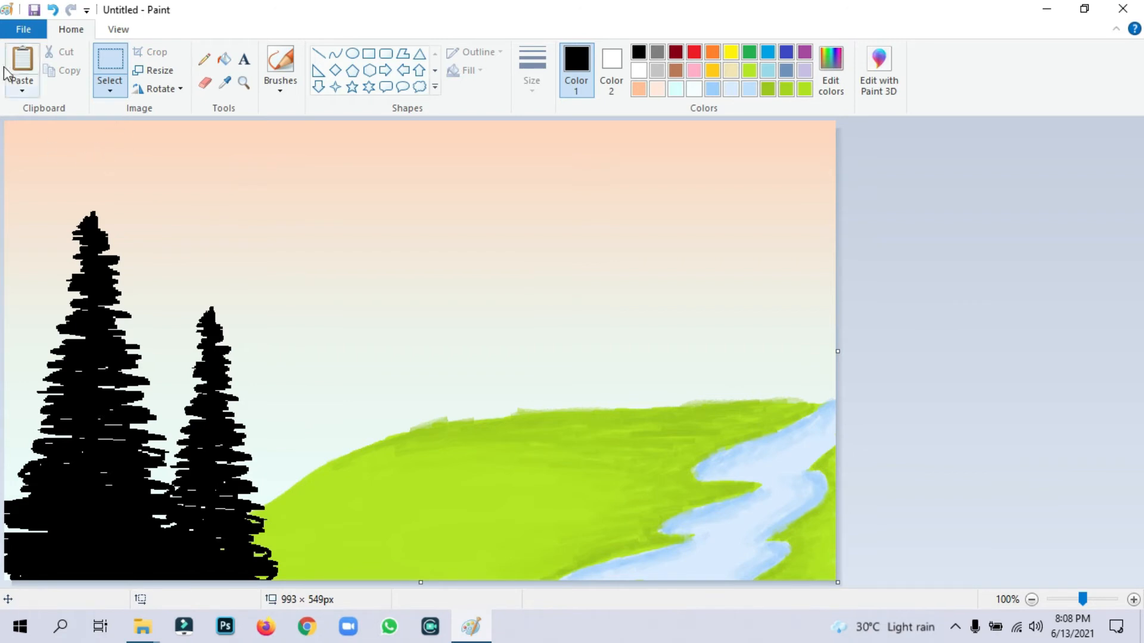
pyautogui.hotkey('ctrl', 'z')
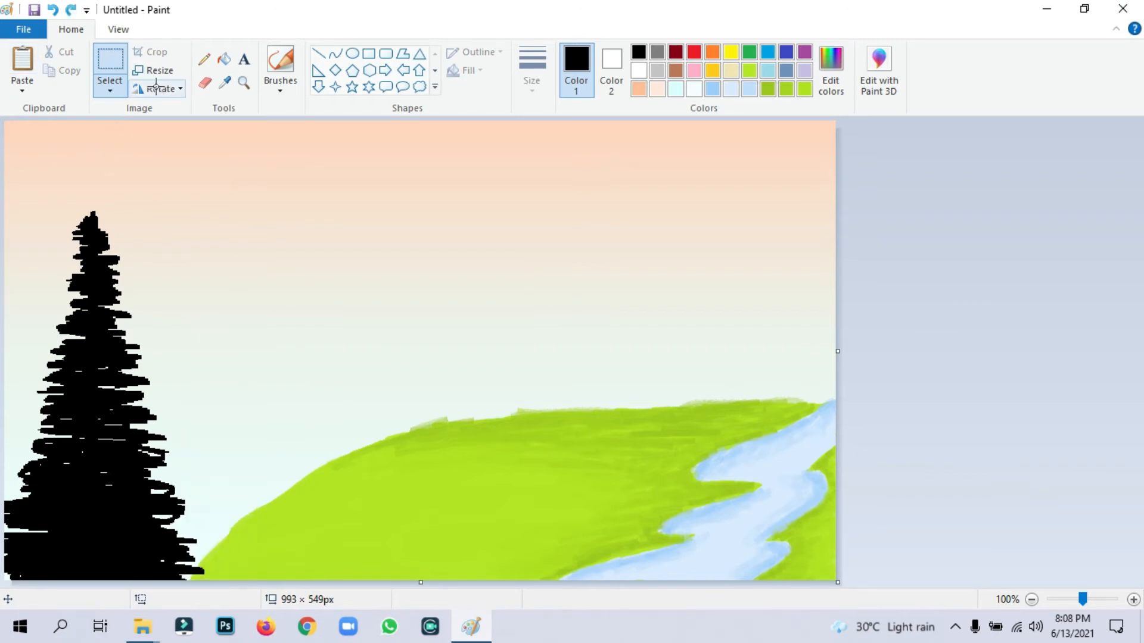
# Paste a second tree, resize it to about 264 by 464 px, and place it just right of the first tree
pyautogui.click(22, 62)
pyautogui.moveTo(134, 315); pyautogui.dragTo(270, 553)
pyautogui.hotkey('ctrl', 'z')
pyautogui.hotkey('ctrl', 'z')
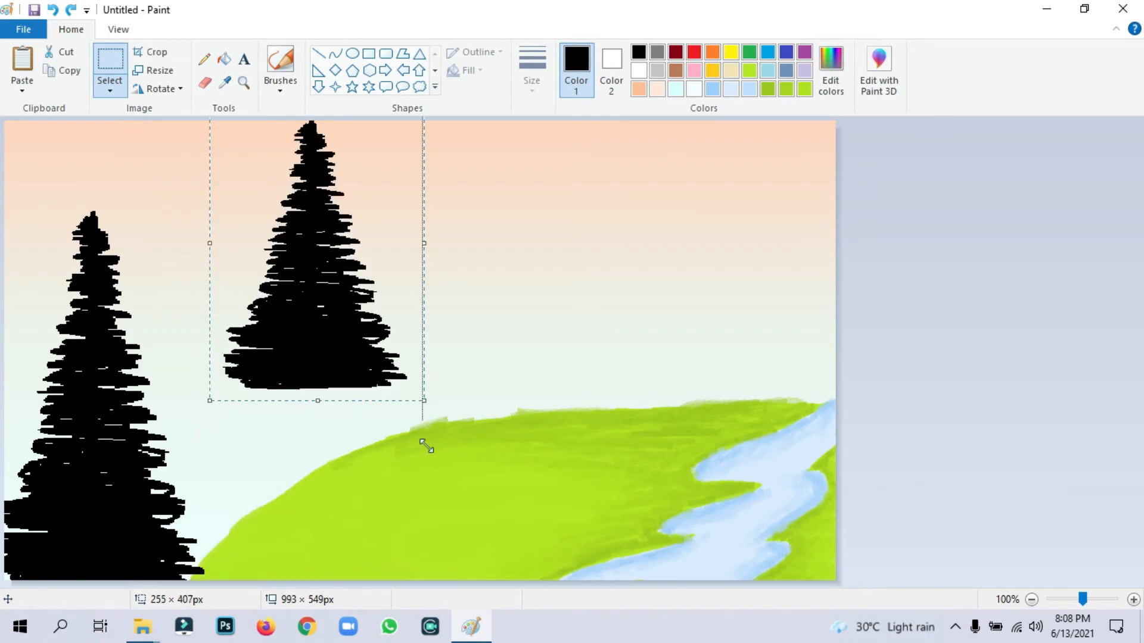
pyautogui.hotkey('ctrl', 'z')
pyautogui.hotkey('ctrl', 'z')
pyautogui.hotkey('ctrl', 'z')
pyautogui.hotkey('ctrl', 'z')
pyautogui.hotkey('ctrl', 'z')
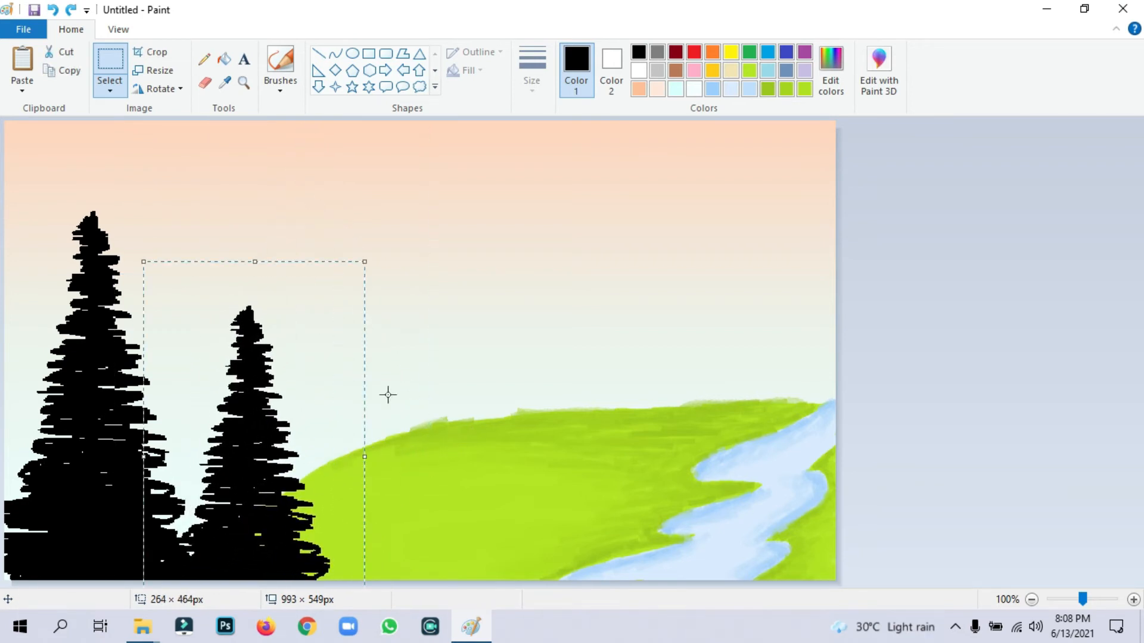
# Paste a third tree, shrink it to about 193 by 282 px, and place it right of the second on the lower hill
pyautogui.hotkey('ctrl', 'y')
pyautogui.hotkey('ctrl', 'y')
pyautogui.hotkey('ctrl', 'y')
pyautogui.hotkey('ctrl', 'y')
pyautogui.hotkey('ctrl', 'y')
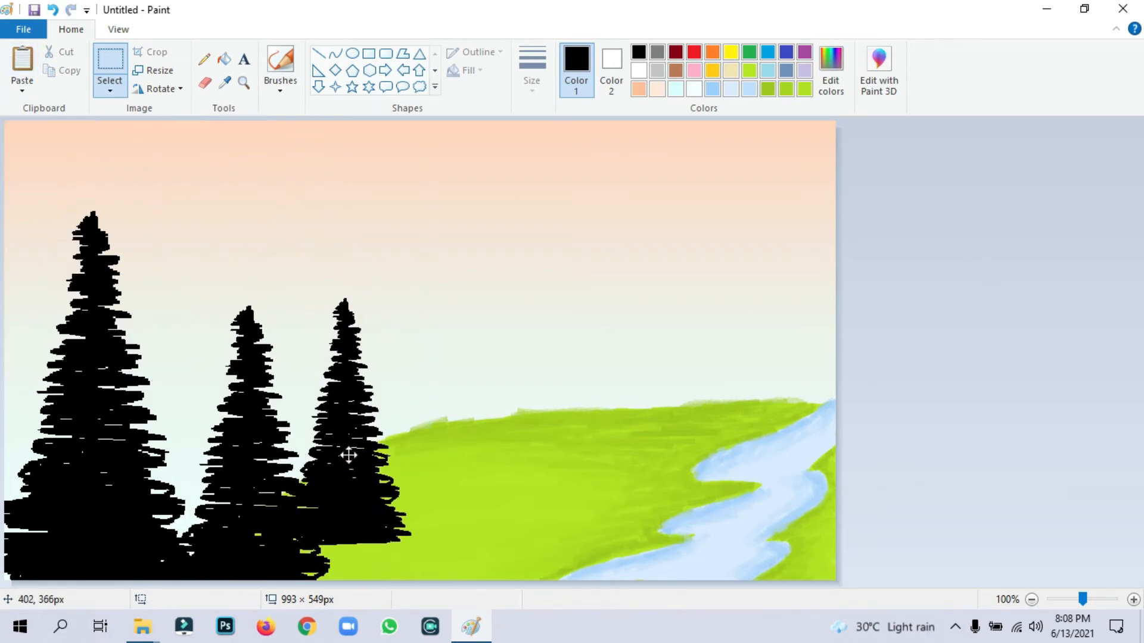
pyautogui.hotkey('ctrl', 'z')
pyautogui.hotkey('ctrl', 'z')
pyautogui.hotkey('ctrl', 'z')
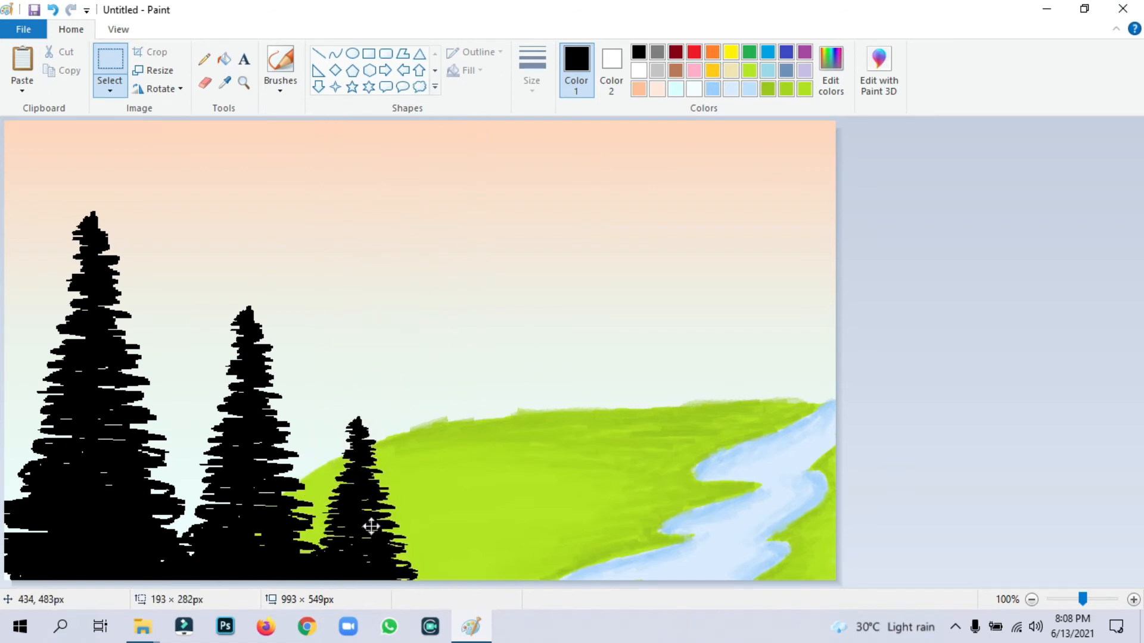
# Paste a fourth tree, shrink it to about 150 by 227 px, and place it between the two tallest trees
pyautogui.click(11, 62)
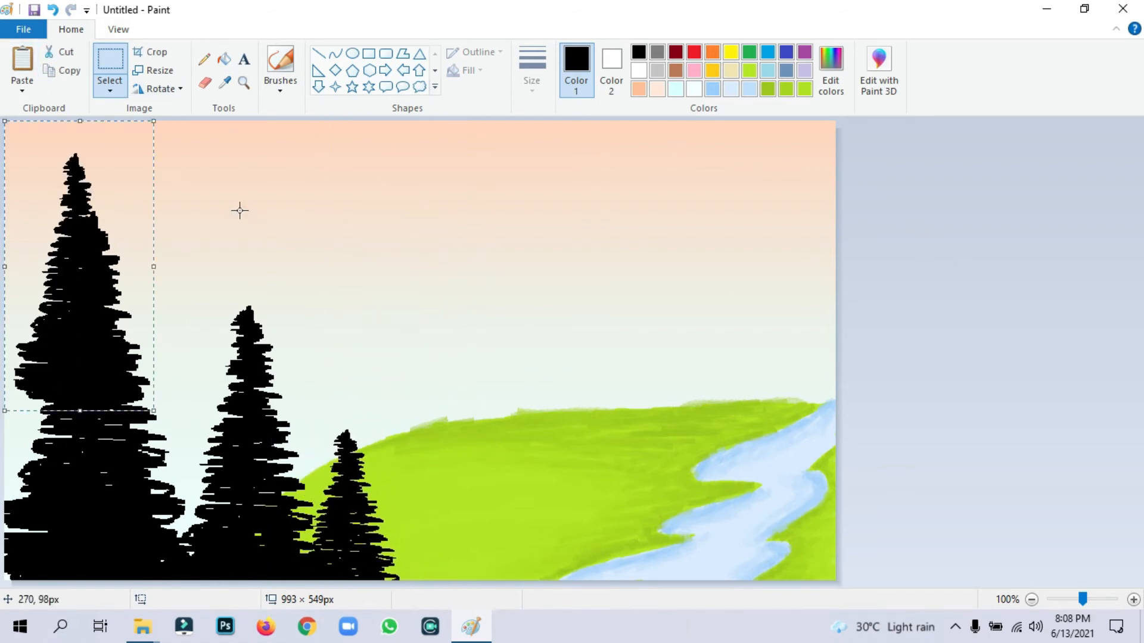
pyautogui.moveTo(82, 294); pyautogui.dragTo(176, 467)
pyautogui.hotkey('ctrl', 'z')
pyautogui.hotkey('ctrl', 'z')
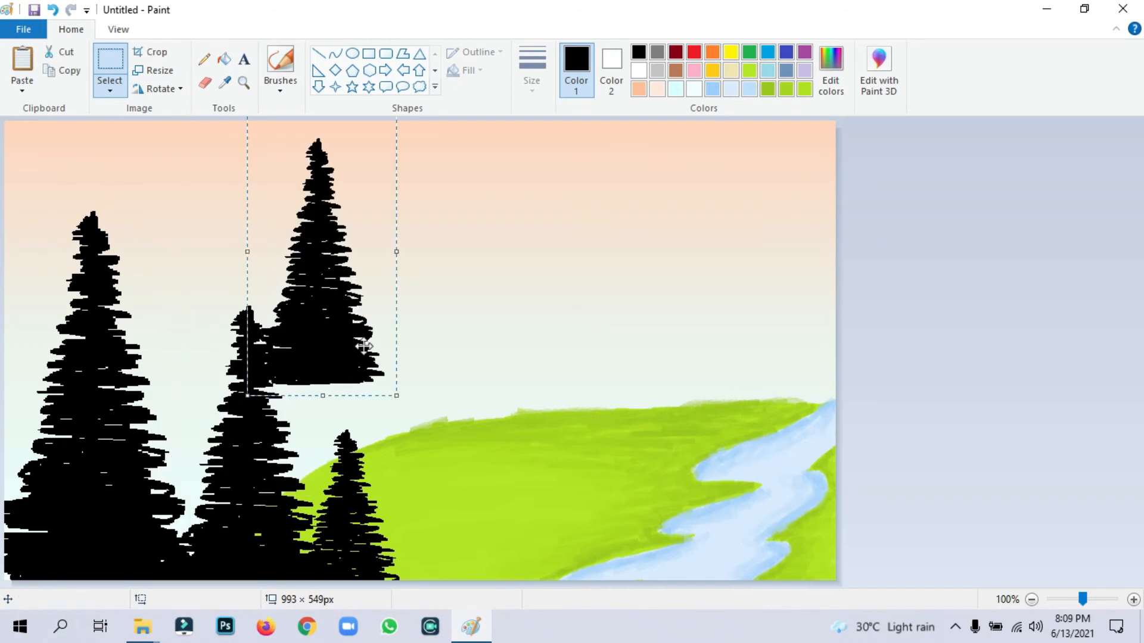
pyautogui.moveTo(391, 398); pyautogui.dragTo(373, 315)
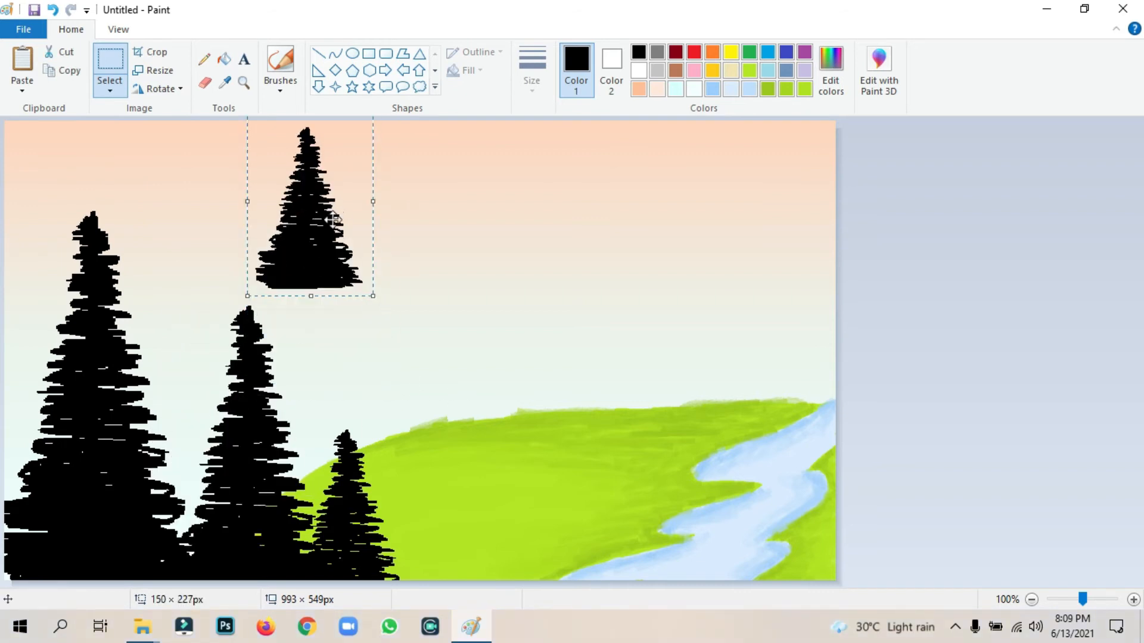
pyautogui.moveTo(310, 226); pyautogui.dragTo(179, 476)
pyautogui.click(970, 260)
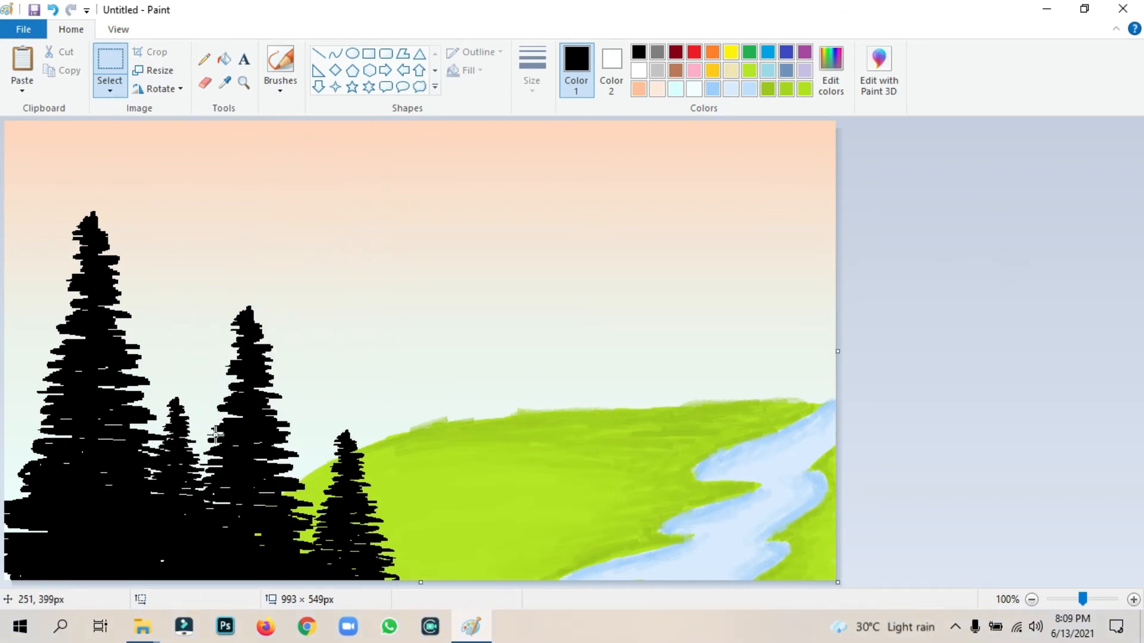
# Try to fill the gaps in the trees' lower branches with black using a brush at the thickest size
pyautogui.click(291, 98)
pyautogui.click(345, 113)
pyautogui.click(531, 72)
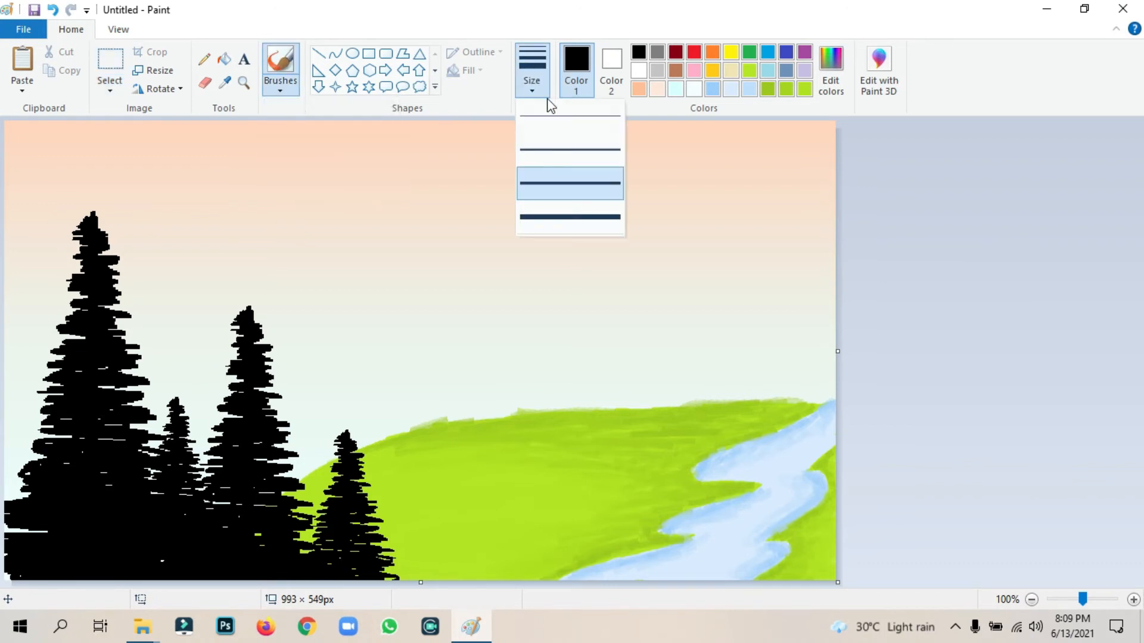
pyautogui.click(582, 218)
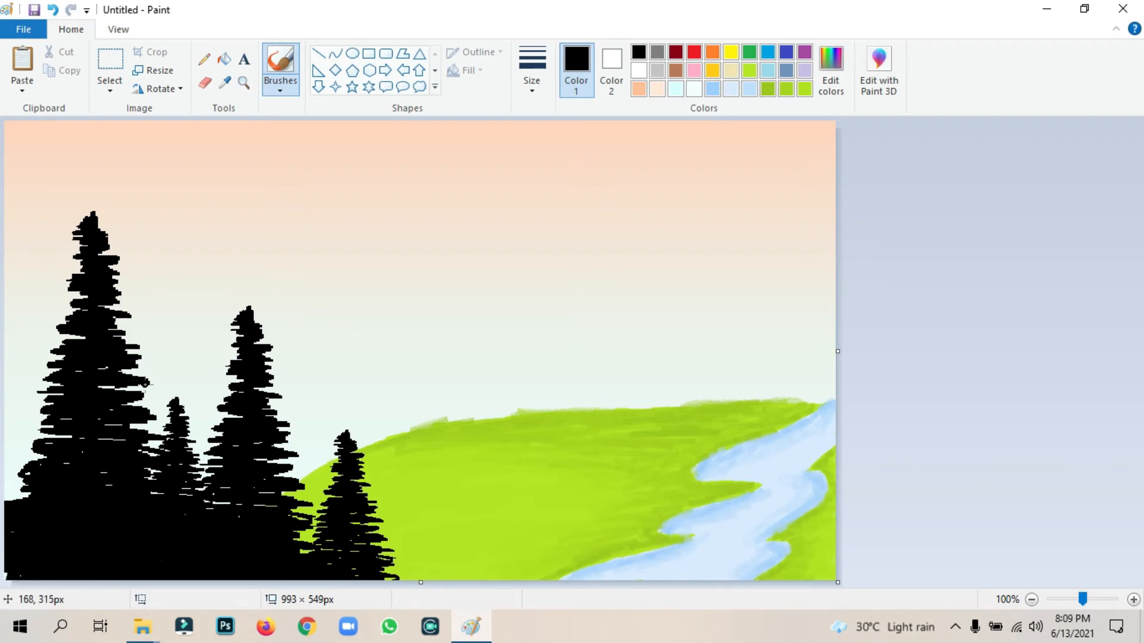
pyautogui.hotkey('ctrl', 'z')
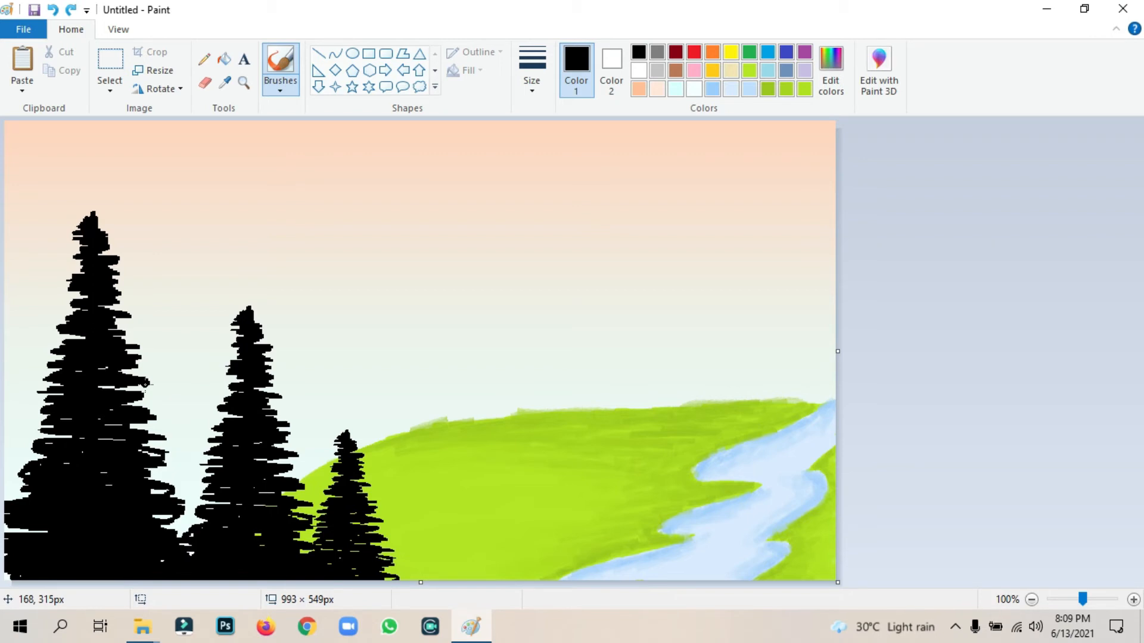
pyautogui.hotkey('ctrl', 'y')
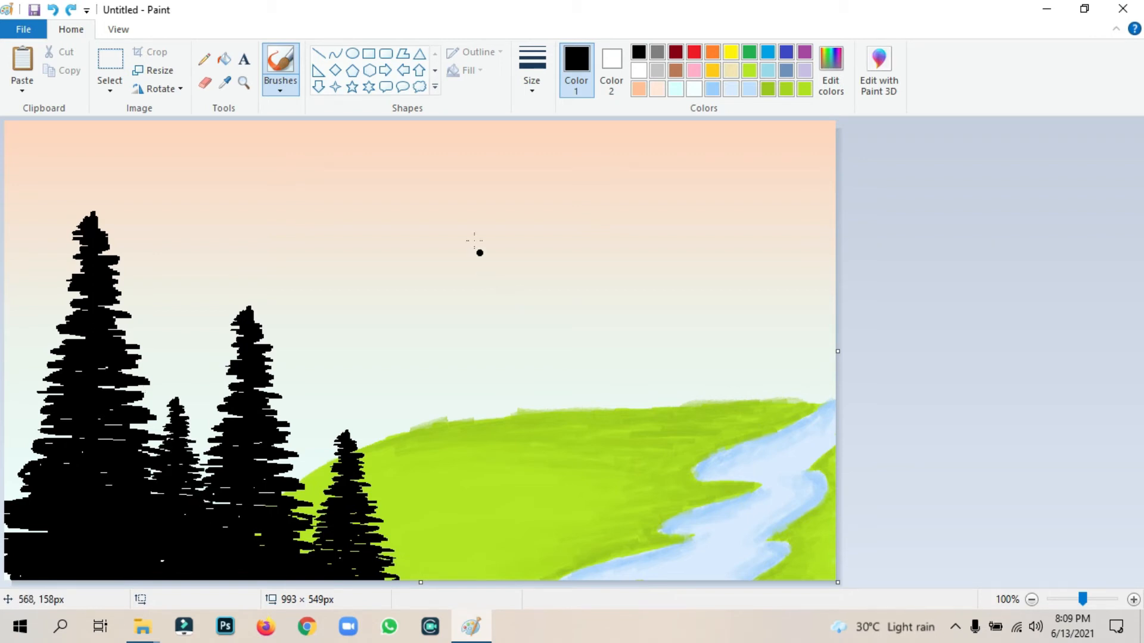
# Draw a solid white circle without outline, about 78 by 78 px, as the sun in the upper-right sky
pyautogui.click(352, 53)
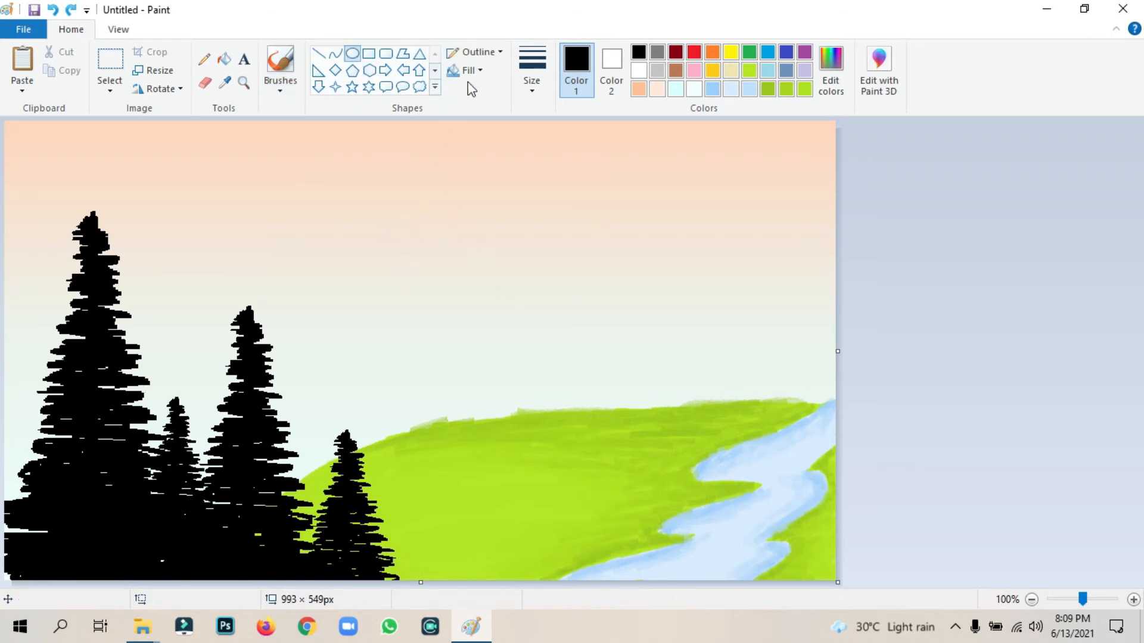
pyautogui.click(477, 52)
pyautogui.click(467, 72)
pyautogui.click(470, 70)
pyautogui.click(503, 112)
pyautogui.moveTo(573, 200)
pyautogui.mouseDown()
pyautogui.moveTo(639, 265)
pyautogui.moveTo(609, 214)
pyautogui.mouseUp()
pyautogui.click(994, 235)
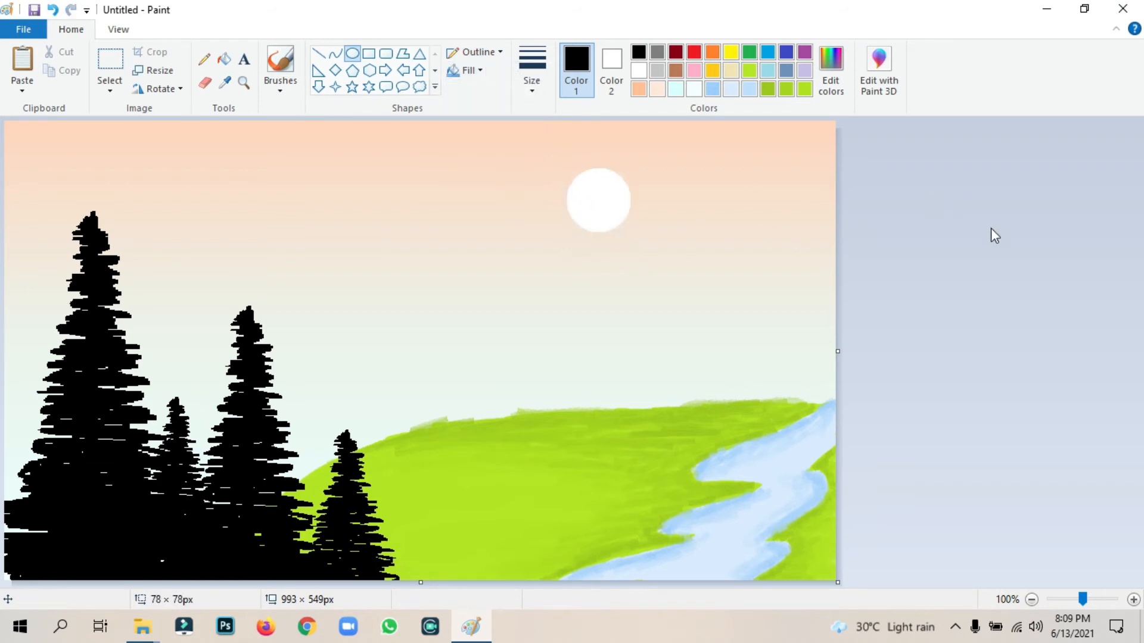
# Paint over the gaps at the base of the tree group in black with the basic brush at its thickest size
pyautogui.click(281, 83)
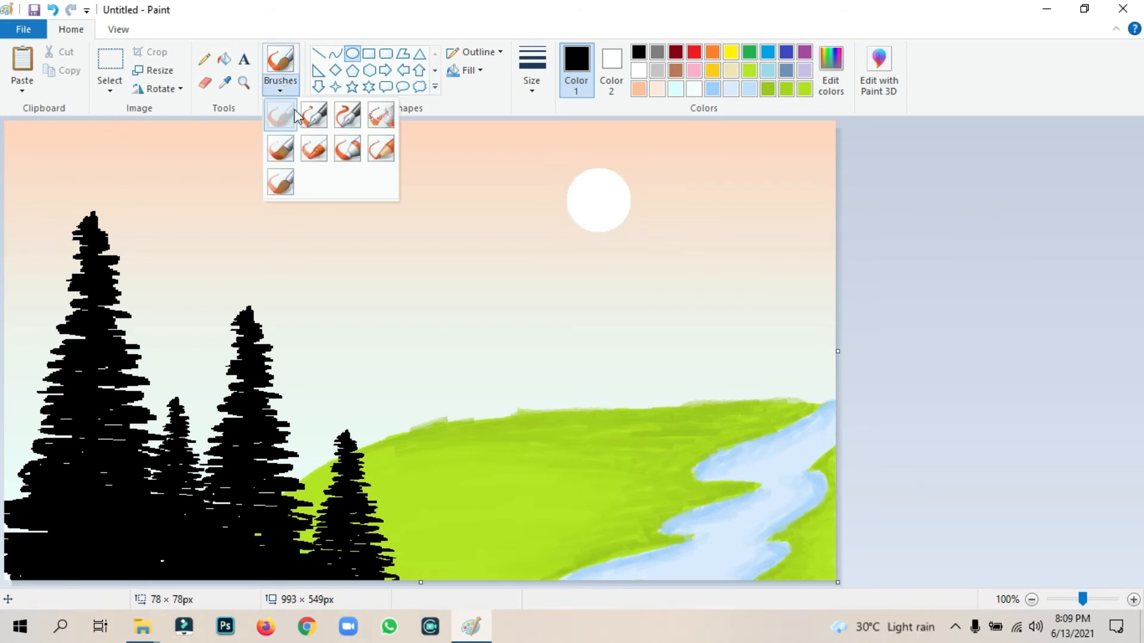
pyautogui.click(284, 115)
pyautogui.click(532, 63)
pyautogui.click(576, 221)
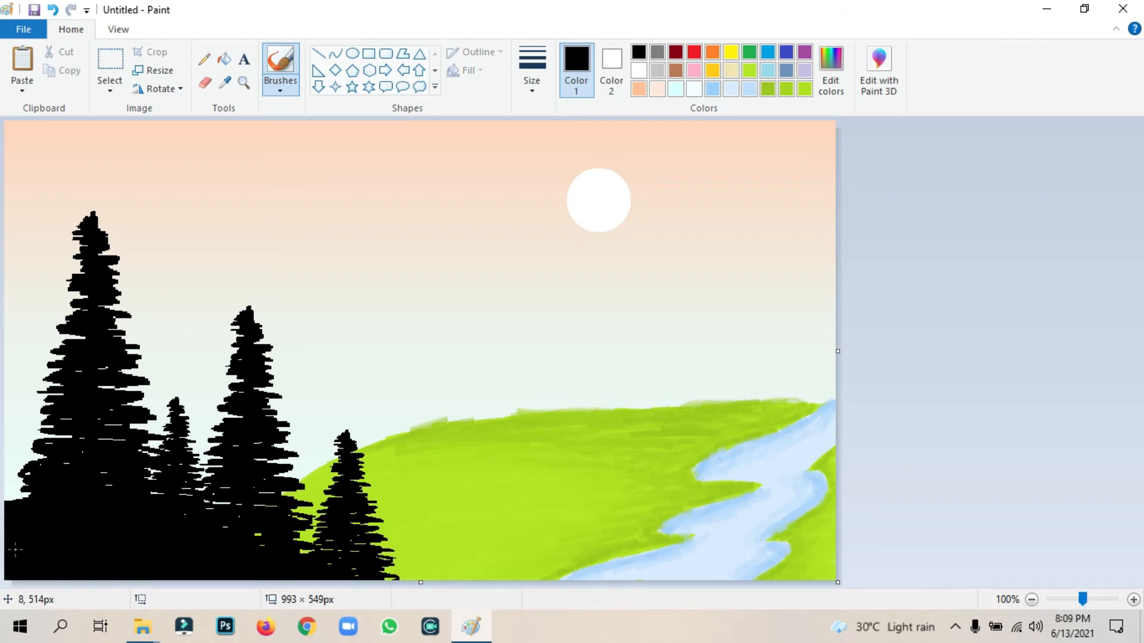
# Draw two small black flying birds just below and right of the sun with the Pencil at its thickest size
pyautogui.click(280, 88)
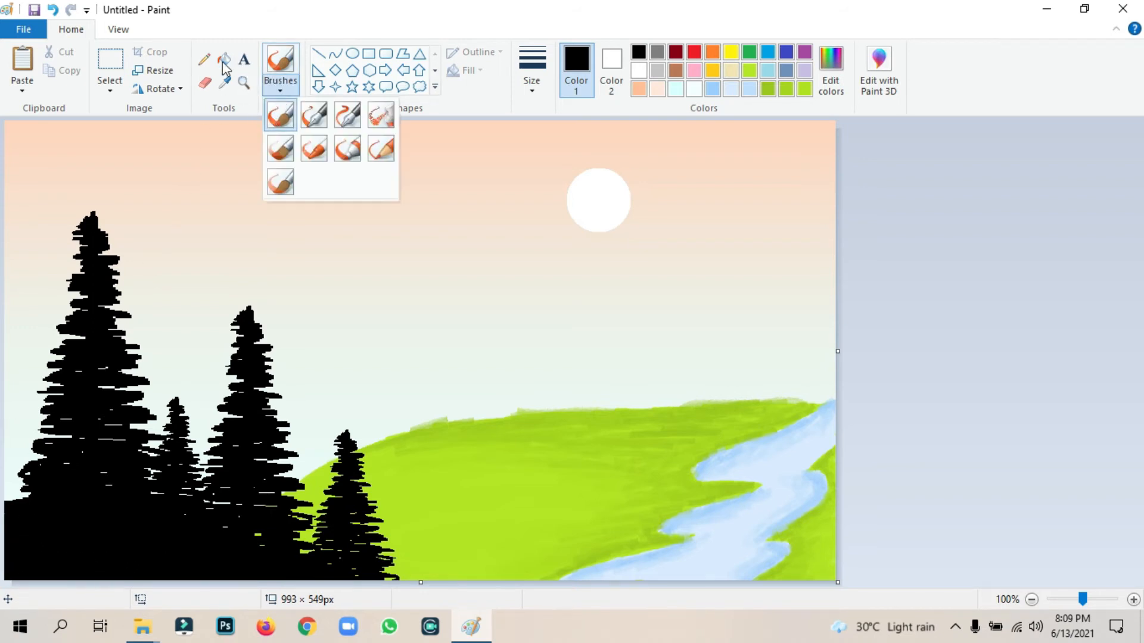
pyautogui.click(204, 59)
pyautogui.click(523, 80)
pyautogui.click(570, 217)
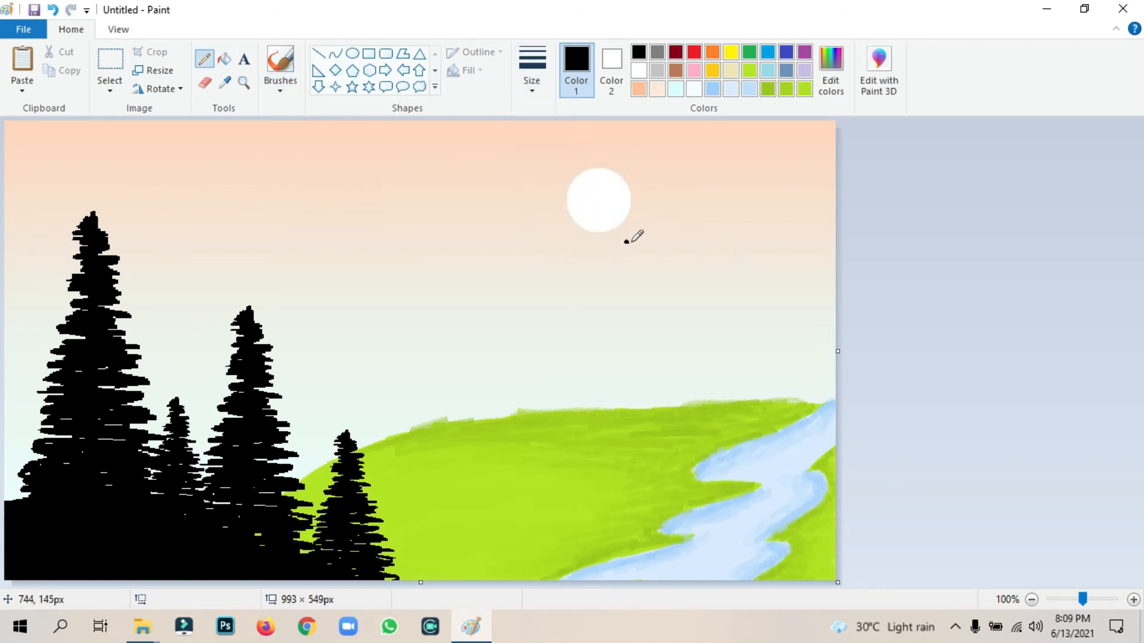
pyautogui.moveTo(631, 240)
pyautogui.mouseDown()
pyautogui.moveTo(645, 250)
pyautogui.moveTo(657, 235)
pyautogui.moveTo(671, 269)
pyautogui.moveTo(687, 254)
pyautogui.mouseUp()
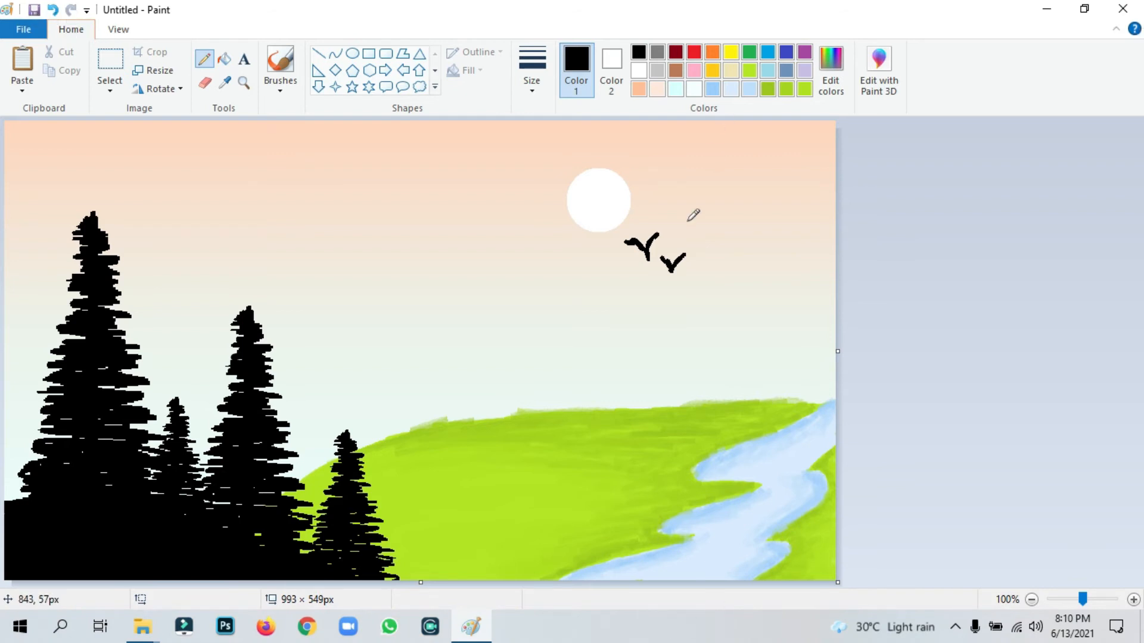
pyautogui.press('alt')
pyautogui.press('alt')
pyautogui.press('alt')
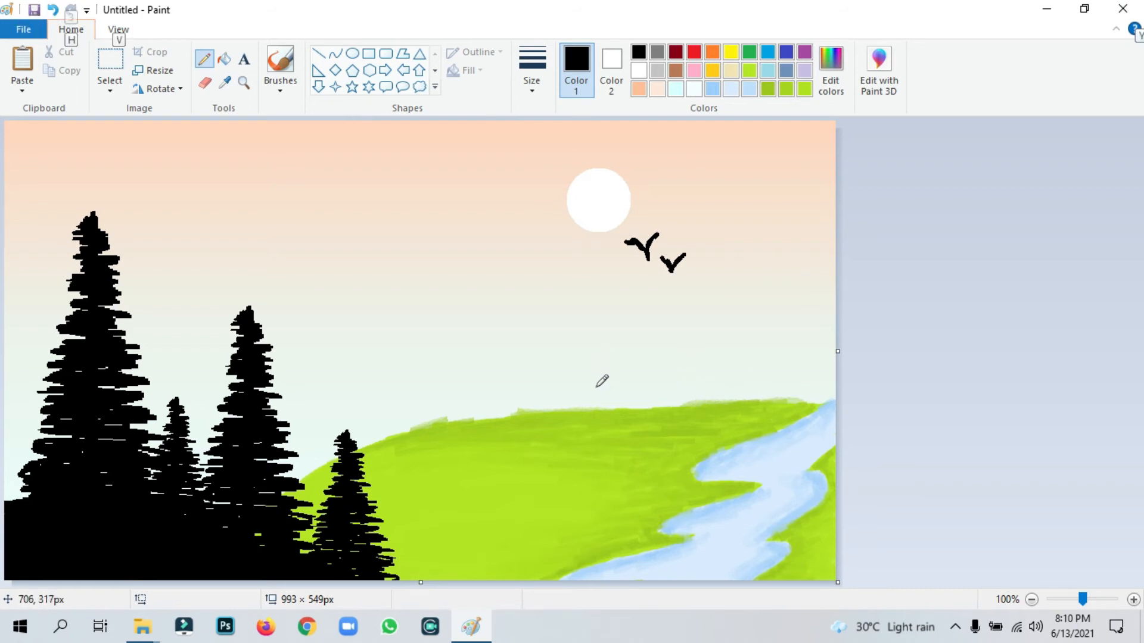
pyautogui.press('alt')
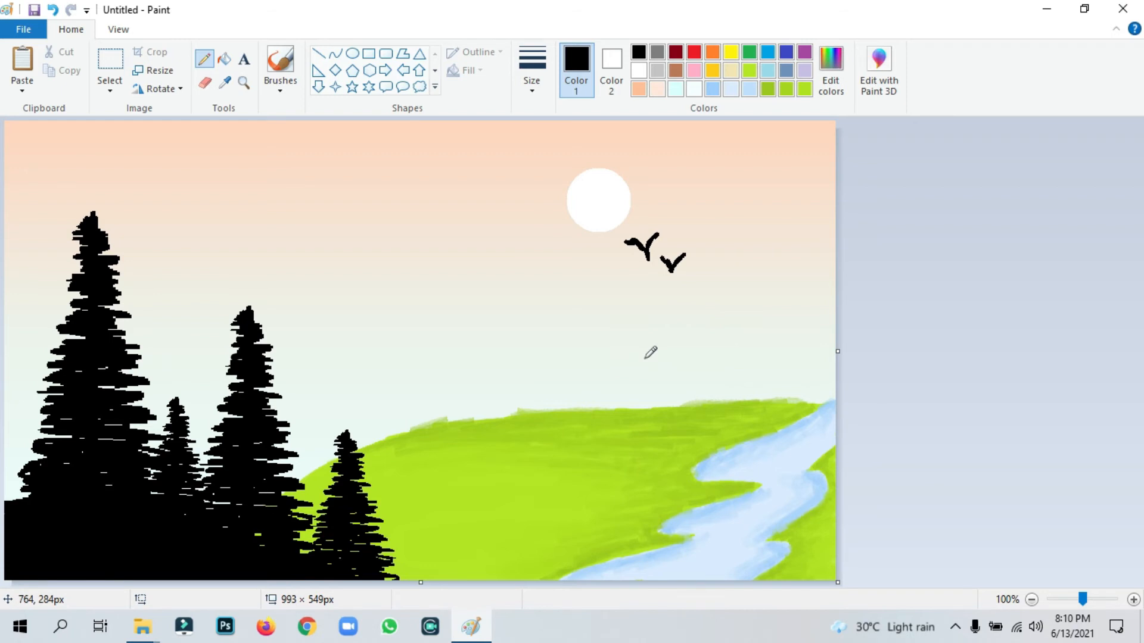
# Mix a light blue from the basic blue and outline a row of mountain peaks along the hill's horizon
pyautogui.click(831, 69)
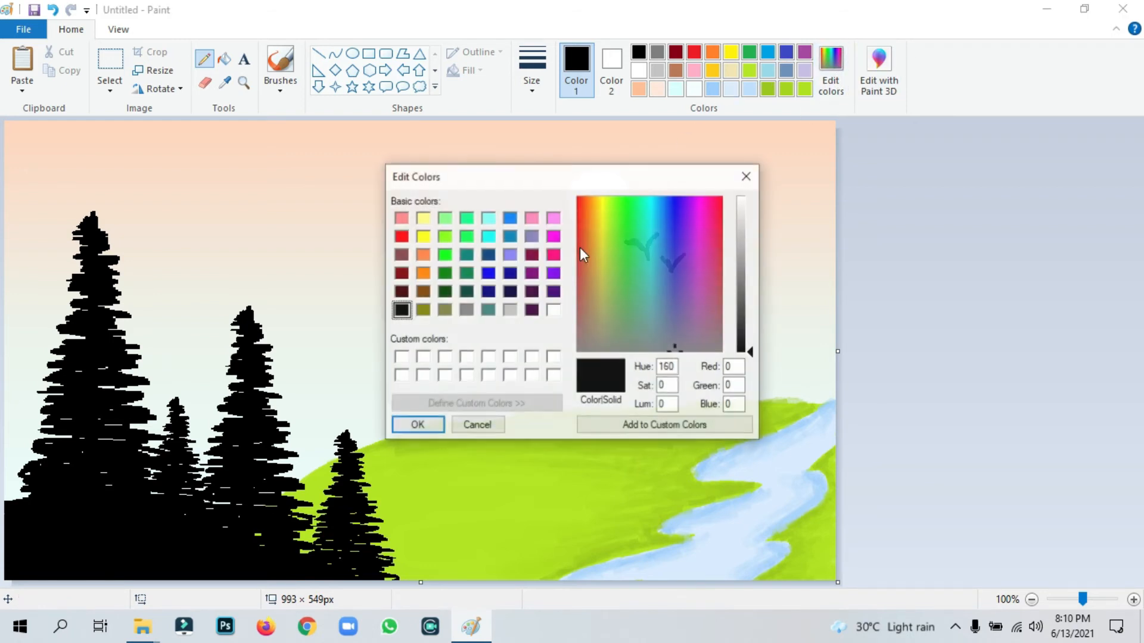
pyautogui.click(510, 218)
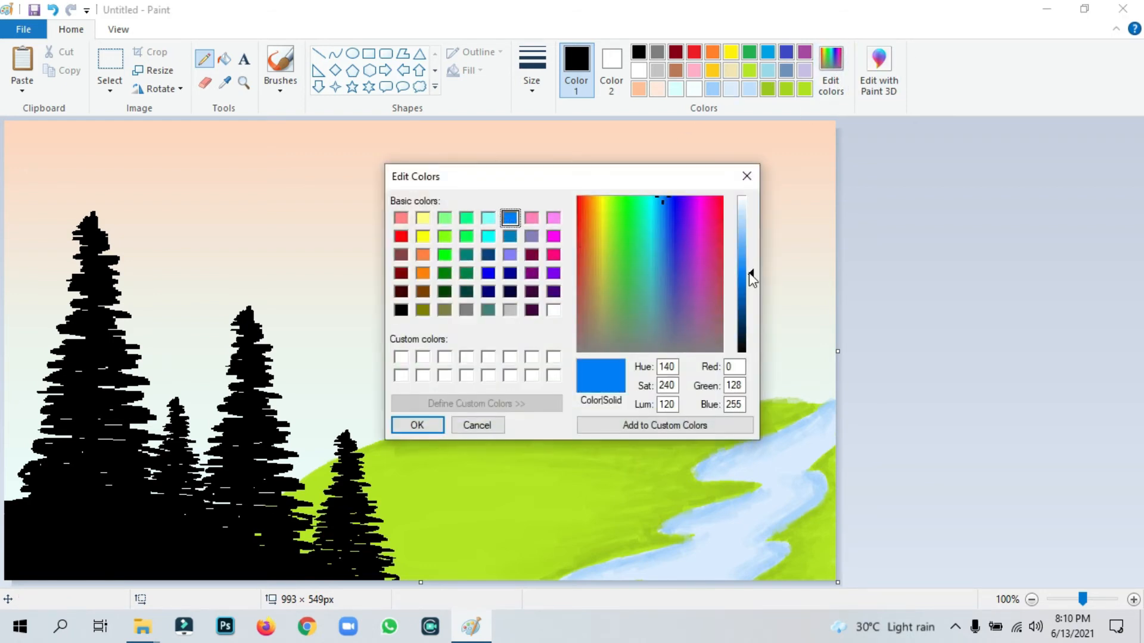
pyautogui.moveTo(749, 272); pyautogui.dragTo(750, 228)
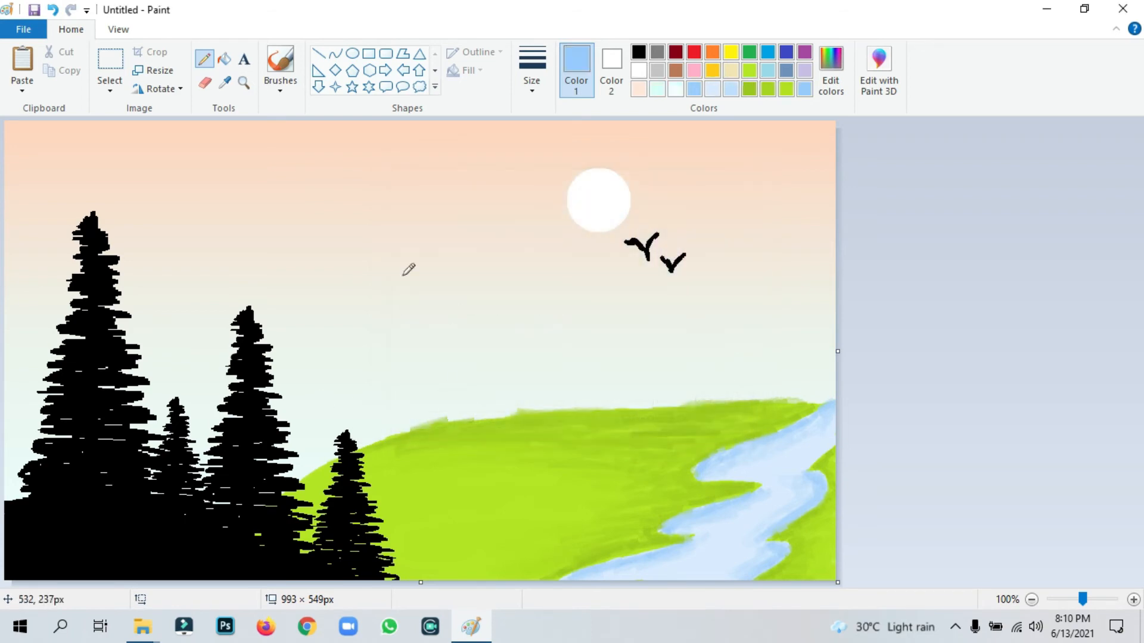
pyautogui.moveTo(434, 329)
pyautogui.mouseDown()
pyautogui.moveTo(451, 305)
pyautogui.moveTo(384, 442)
pyautogui.mouseUp()
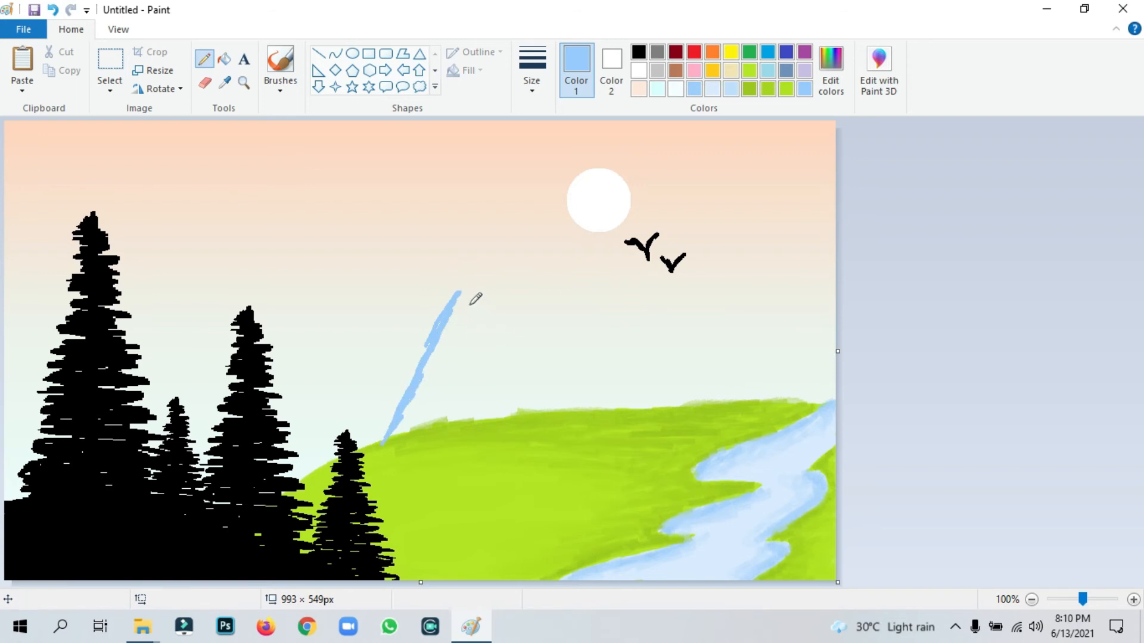
pyautogui.moveTo(468, 297)
pyautogui.mouseDown()
pyautogui.moveTo(526, 398)
pyautogui.moveTo(539, 398)
pyautogui.moveTo(527, 373)
pyautogui.moveTo(557, 342)
pyautogui.moveTo(628, 403)
pyautogui.mouseUp()
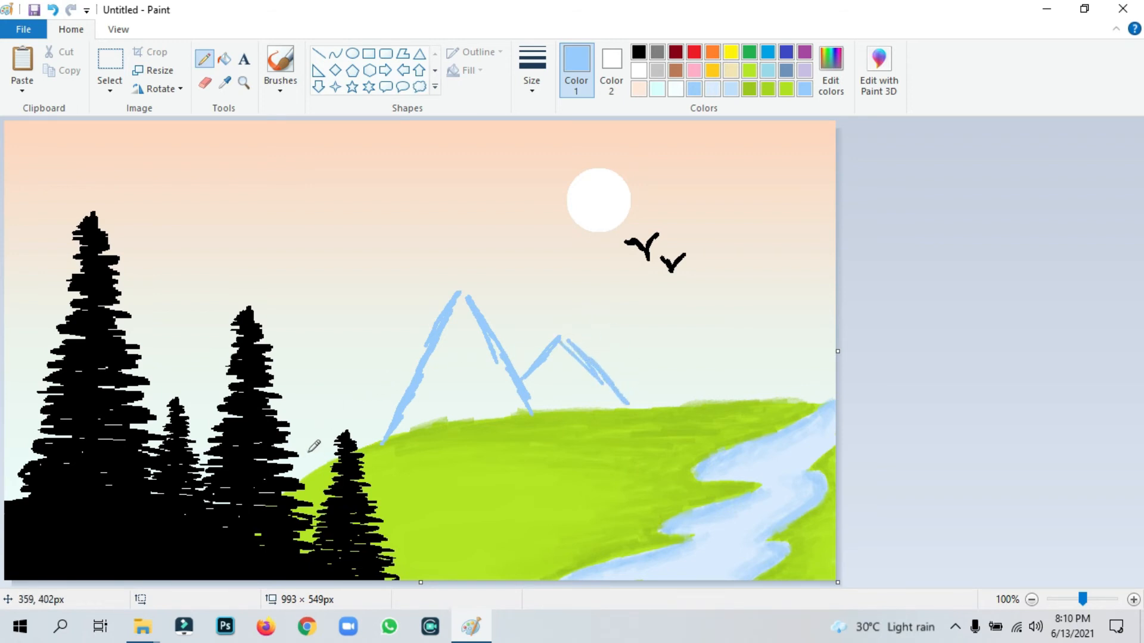
pyautogui.moveTo(298, 472)
pyautogui.mouseDown()
pyautogui.moveTo(335, 394)
pyautogui.moveTo(384, 423)
pyautogui.mouseUp()
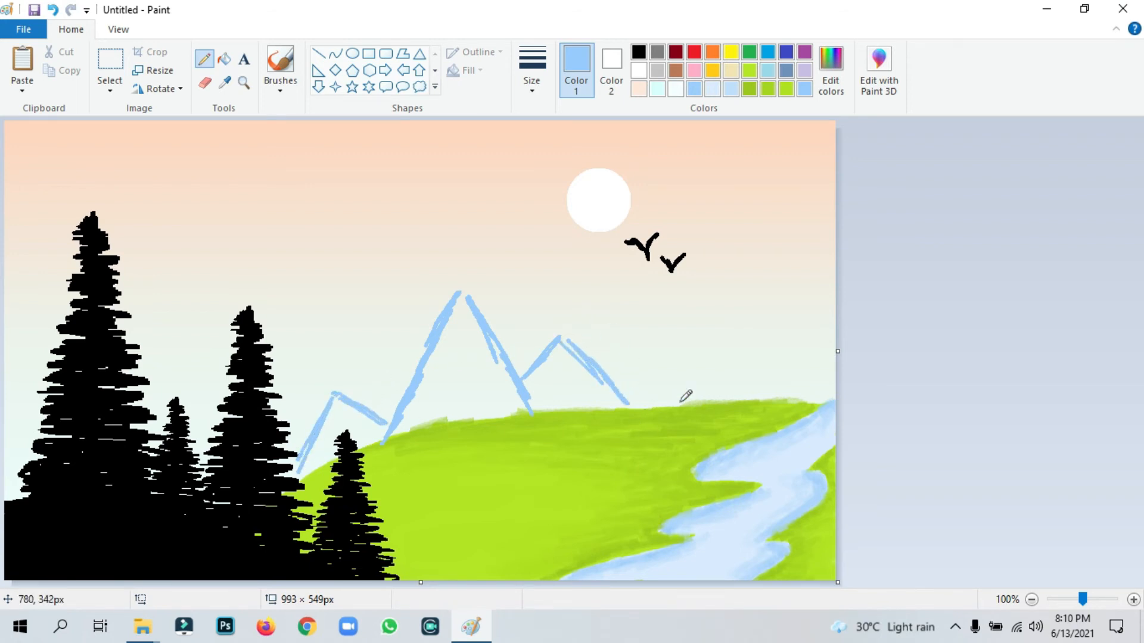
pyautogui.moveTo(632, 399)
pyautogui.mouseDown()
pyautogui.moveTo(691, 342)
pyautogui.moveTo(736, 398)
pyautogui.moveTo(776, 279)
pyautogui.mouseUp()
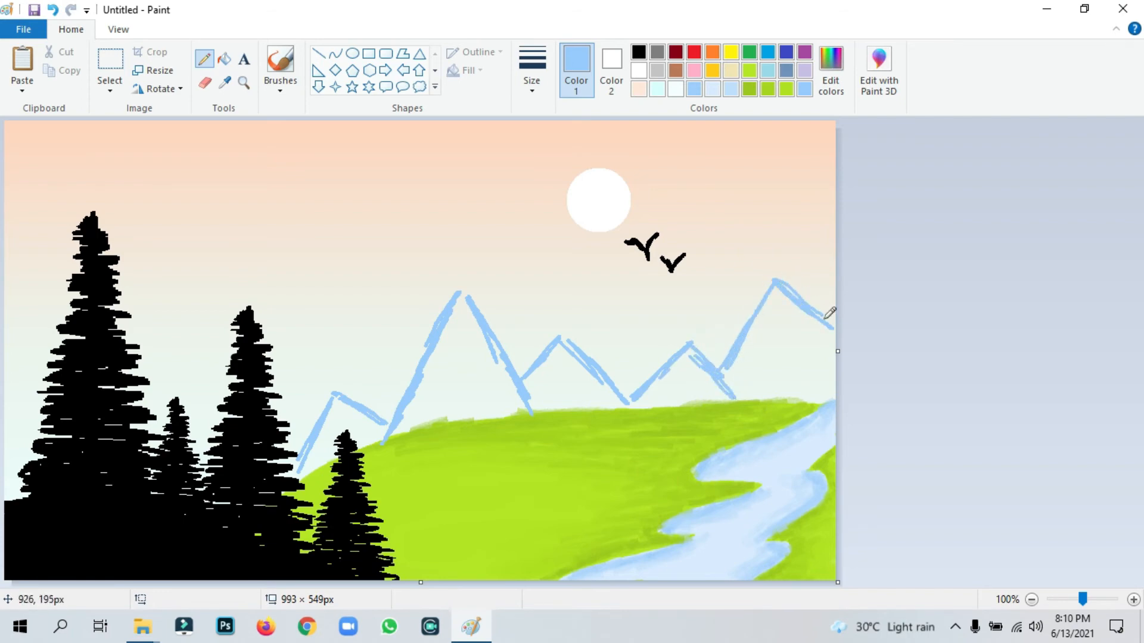
# Add a paler blue to the custom colors and close the open tip of the tallest peak in the first light blue
pyautogui.click(831, 71)
pyautogui.moveTo(755, 244); pyautogui.dragTo(750, 214)
pyautogui.click(417, 425)
pyautogui.click(786, 89)
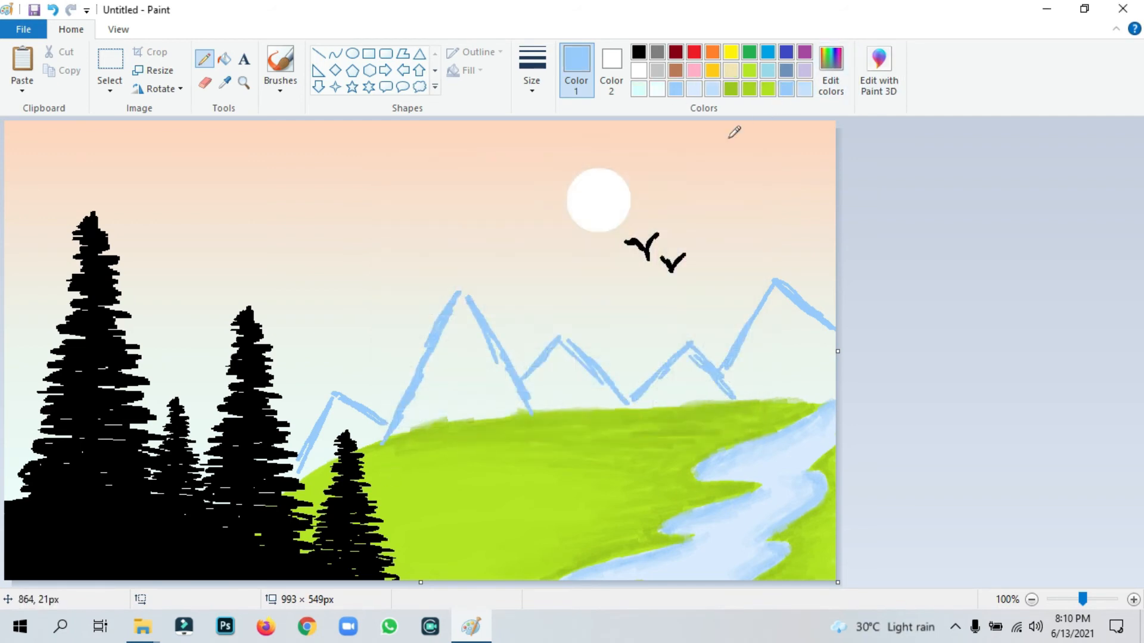
pyautogui.moveTo(472, 297); pyautogui.dragTo(467, 288)
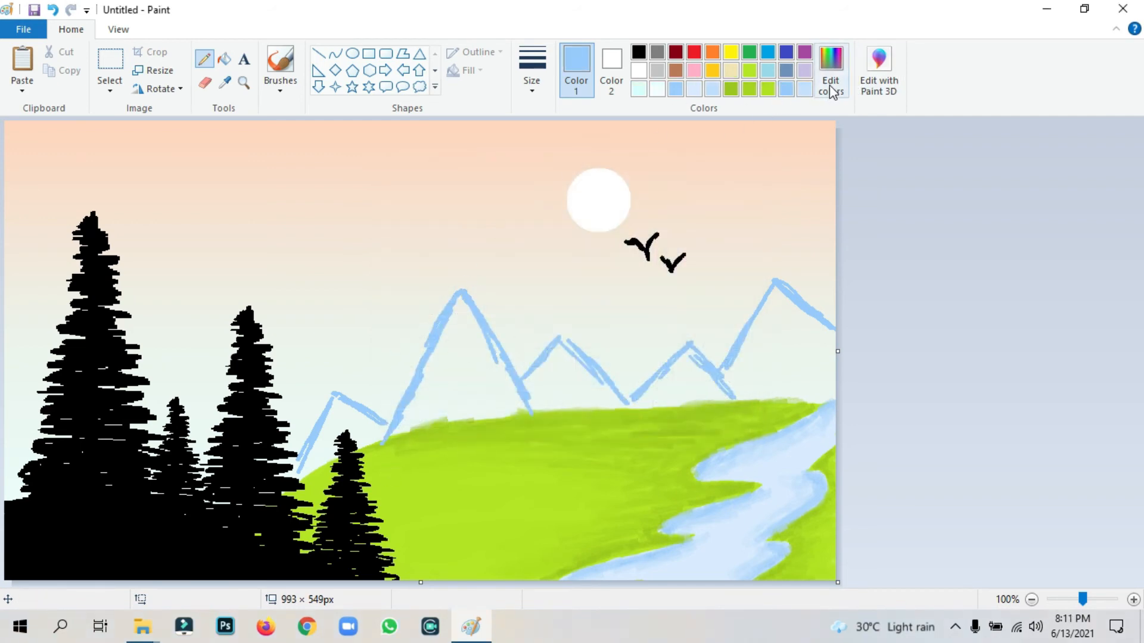
# Outline three smaller peaks in the paler blue behind the gaps between the front mountains
pyautogui.click(806, 89)
pyautogui.moveTo(499, 337)
pyautogui.mouseDown()
pyautogui.moveTo(523, 306)
pyautogui.moveTo(557, 331)
pyautogui.mouseUp()
pyautogui.moveTo(601, 366)
pyautogui.mouseDown()
pyautogui.moveTo(628, 342)
pyautogui.moveTo(655, 358)
pyautogui.mouseUp()
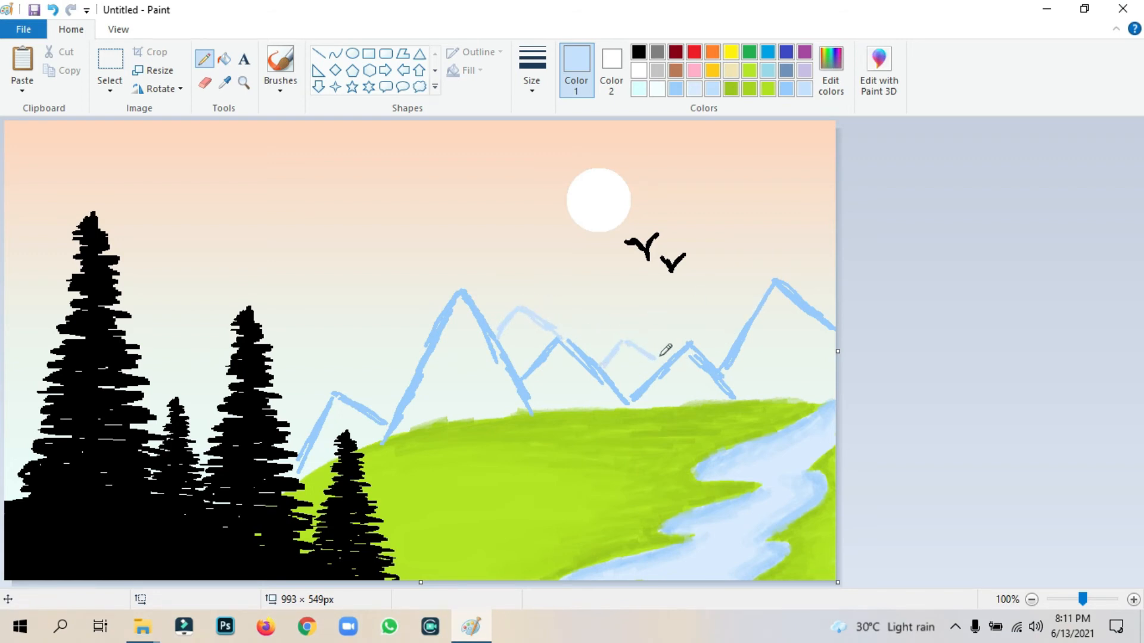
pyautogui.moveTo(700, 351); pyautogui.dragTo(725, 321)
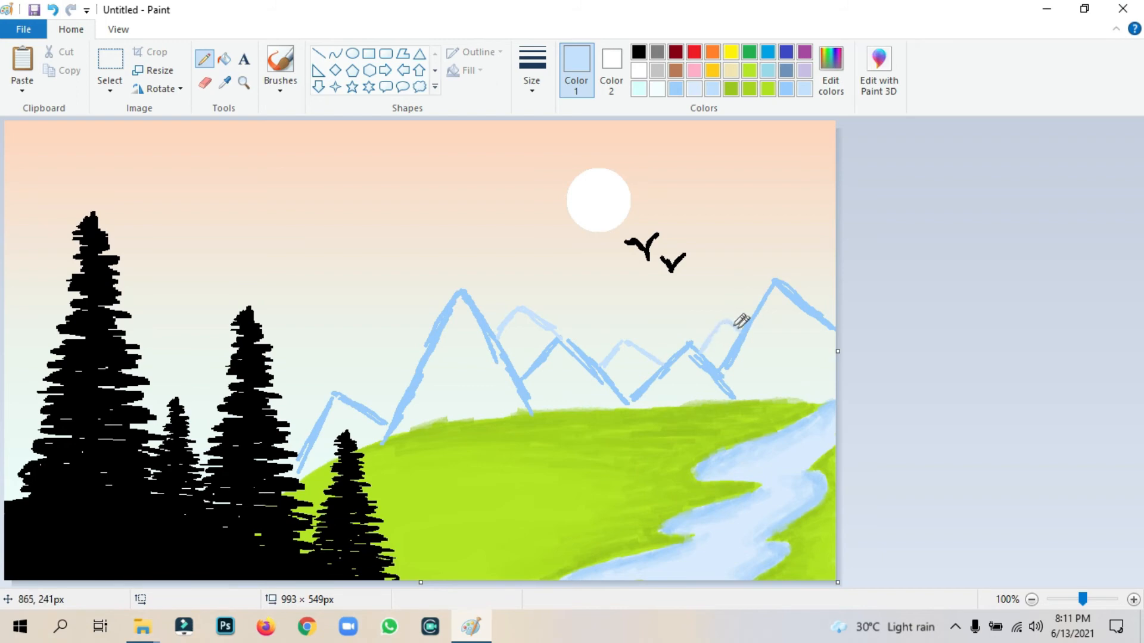
# Mix a near-white blue (RGB 234, 244, 255) and outline the faintest, most distant peaks behind the middle mountains
pyautogui.click(831, 70)
pyautogui.moveTo(742, 214); pyautogui.dragTo(741, 205)
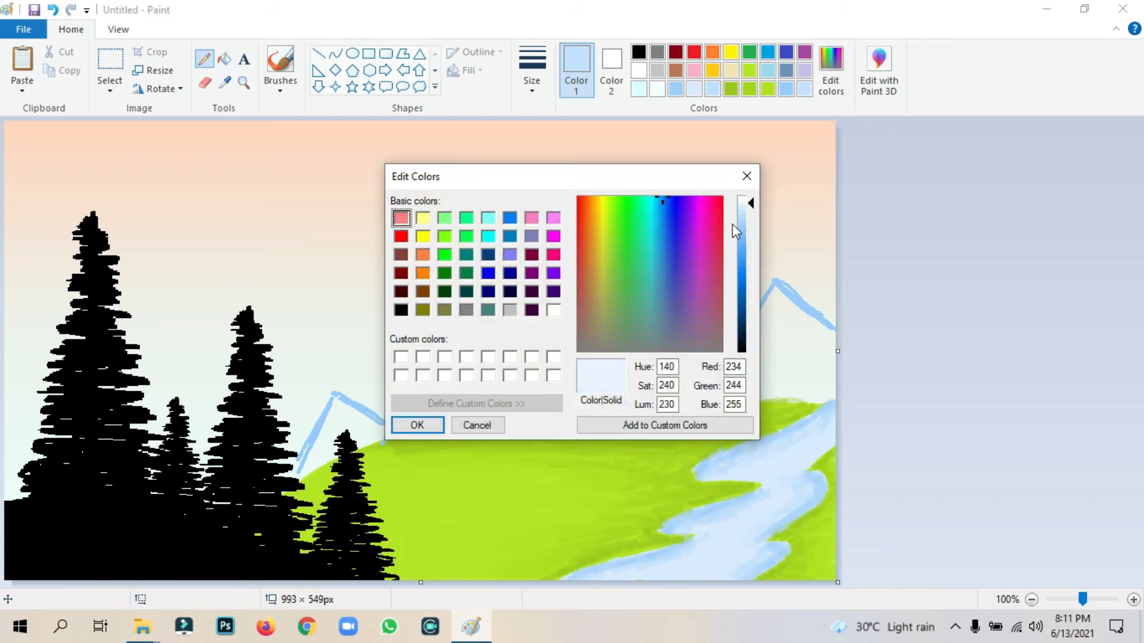
pyautogui.click(417, 424)
pyautogui.moveTo(573, 332)
pyautogui.mouseDown()
pyautogui.moveTo(602, 316)
pyautogui.moveTo(613, 327)
pyautogui.mouseUp()
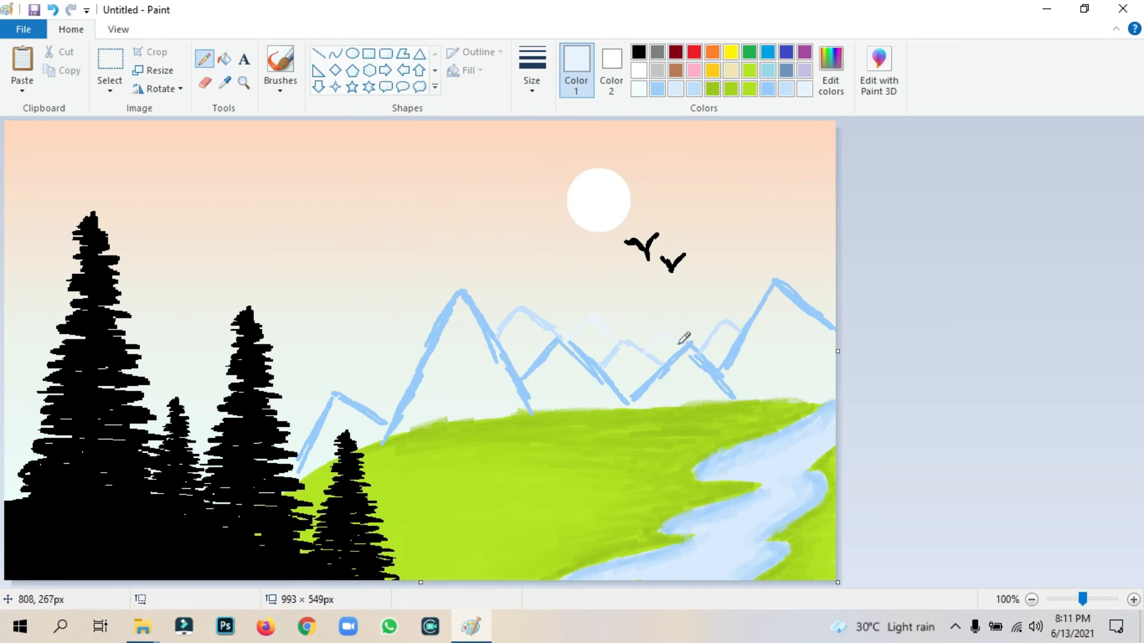
# Fill the tallest mountain and the small mountain left of it with light blue using the basic brush at its thickest size
pyautogui.click(772, 94)
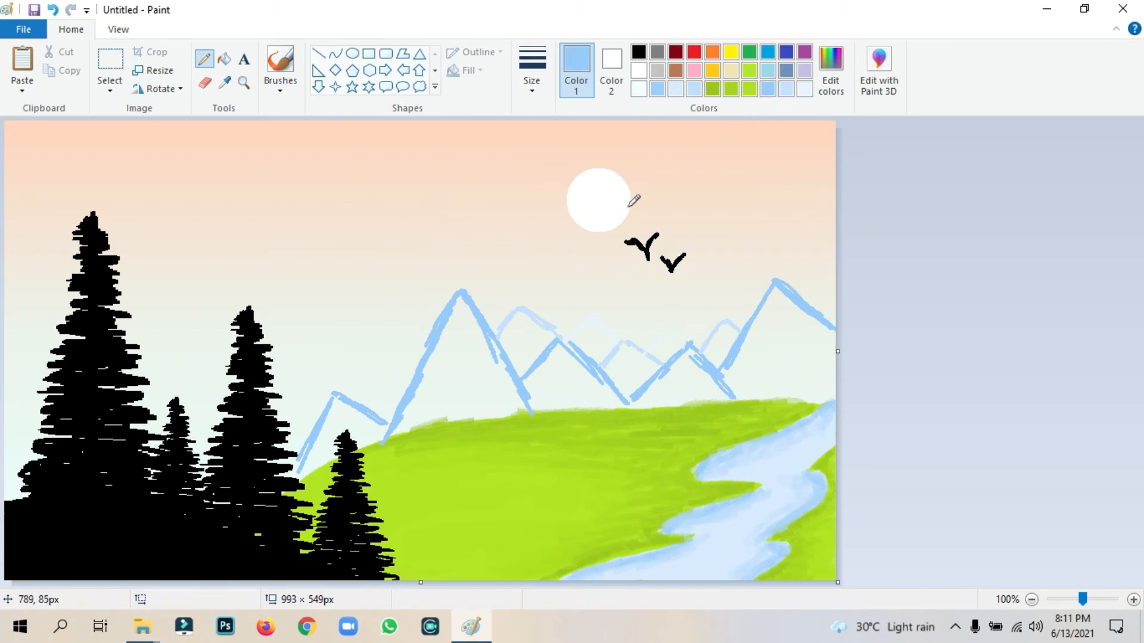
pyautogui.click(292, 81)
pyautogui.click(292, 81)
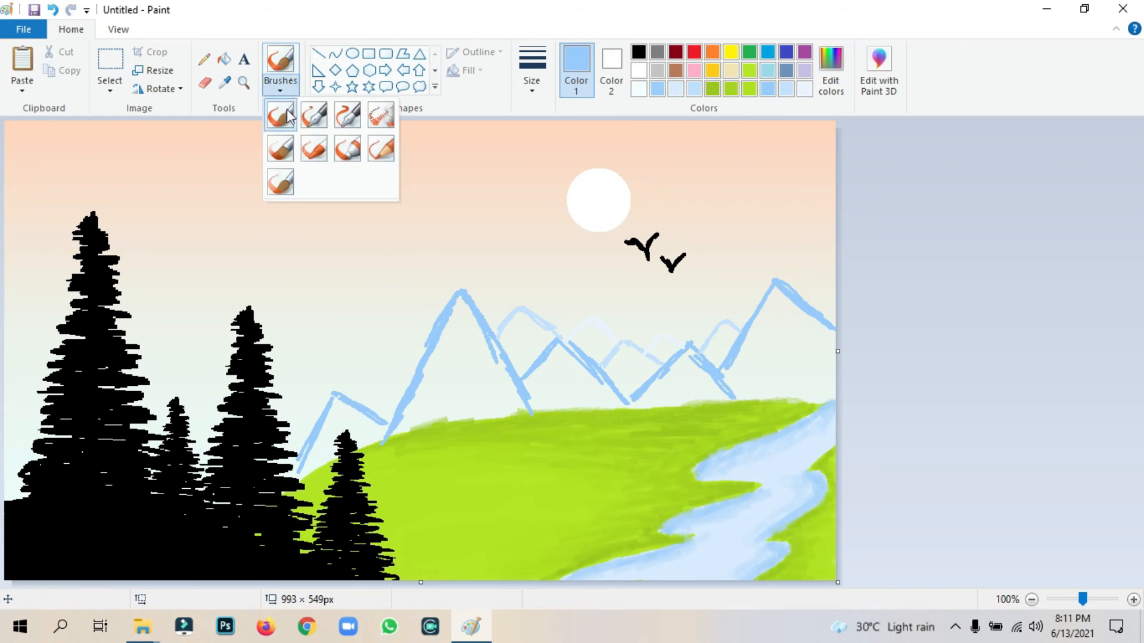
pyautogui.click(288, 109)
pyautogui.click(532, 76)
pyautogui.click(576, 224)
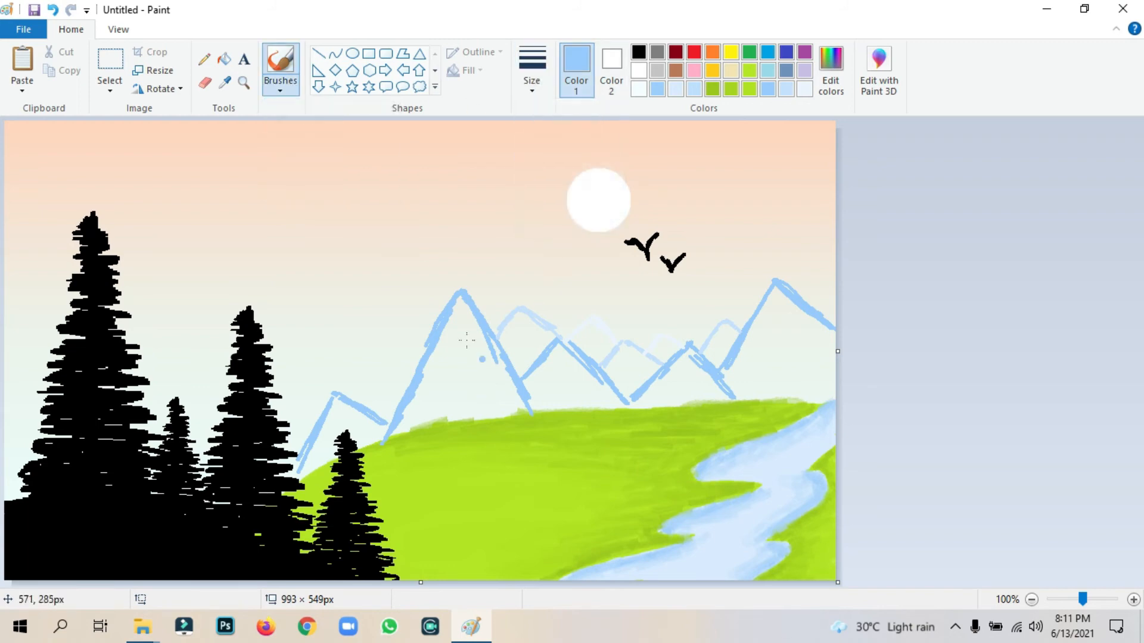
pyautogui.moveTo(463, 298)
pyautogui.mouseDown()
pyautogui.moveTo(427, 359)
pyautogui.moveTo(418, 415)
pyautogui.moveTo(525, 412)
pyautogui.moveTo(479, 327)
pyautogui.moveTo(441, 356)
pyautogui.mouseUp()
pyautogui.moveTo(414, 407)
pyautogui.mouseDown()
pyautogui.moveTo(478, 409)
pyautogui.moveTo(447, 394)
pyautogui.moveTo(438, 371)
pyautogui.moveTo(459, 321)
pyautogui.moveTo(493, 391)
pyautogui.mouseUp()
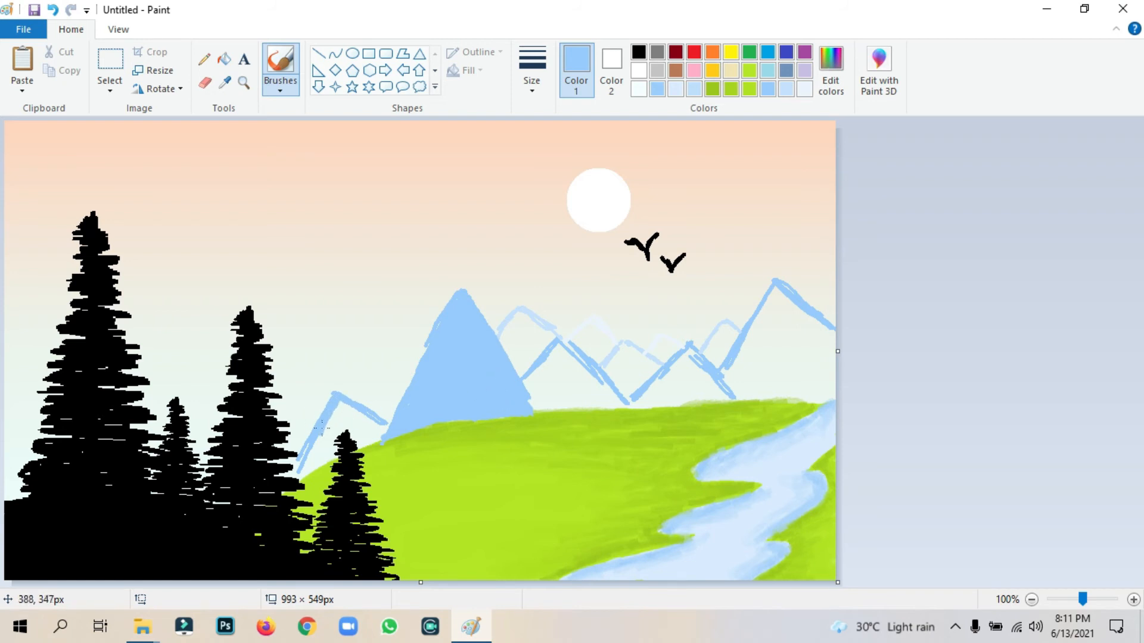
pyautogui.moveTo(303, 461)
pyautogui.mouseDown()
pyautogui.moveTo(345, 426)
pyautogui.moveTo(365, 442)
pyautogui.moveTo(387, 437)
pyautogui.moveTo(413, 396)
pyautogui.moveTo(382, 429)
pyautogui.moveTo(363, 411)
pyautogui.moveTo(358, 429)
pyautogui.moveTo(341, 417)
pyautogui.moveTo(320, 454)
pyautogui.moveTo(335, 427)
pyautogui.mouseUp()
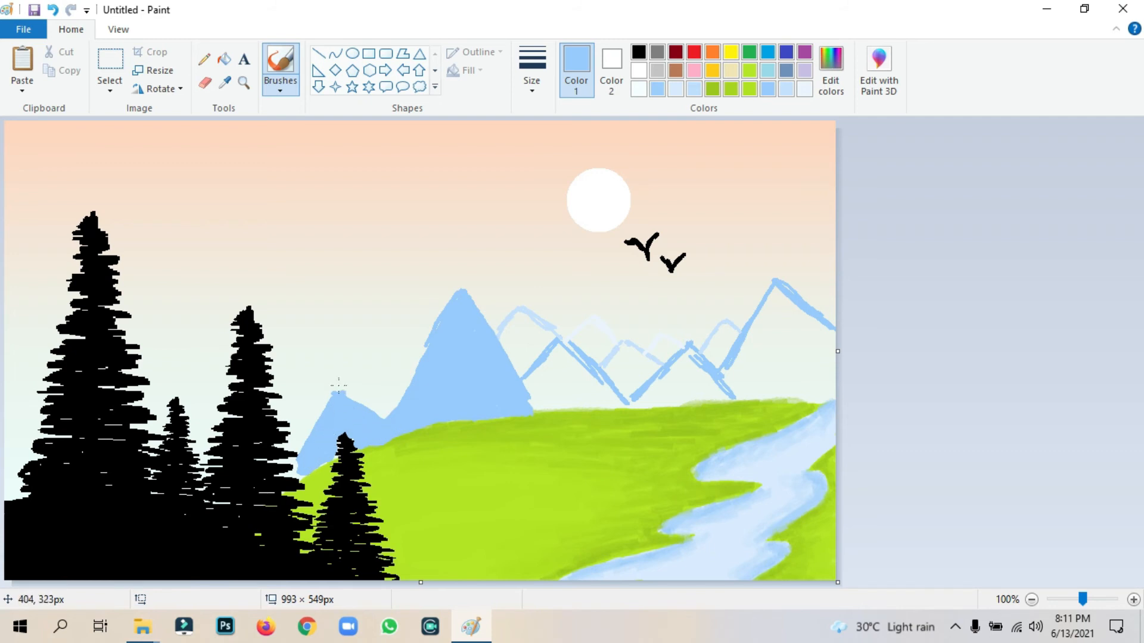
# Extend the tip of the small front pine upward in black with the pencil at its thickest size
pyautogui.click(204, 59)
pyautogui.click(638, 52)
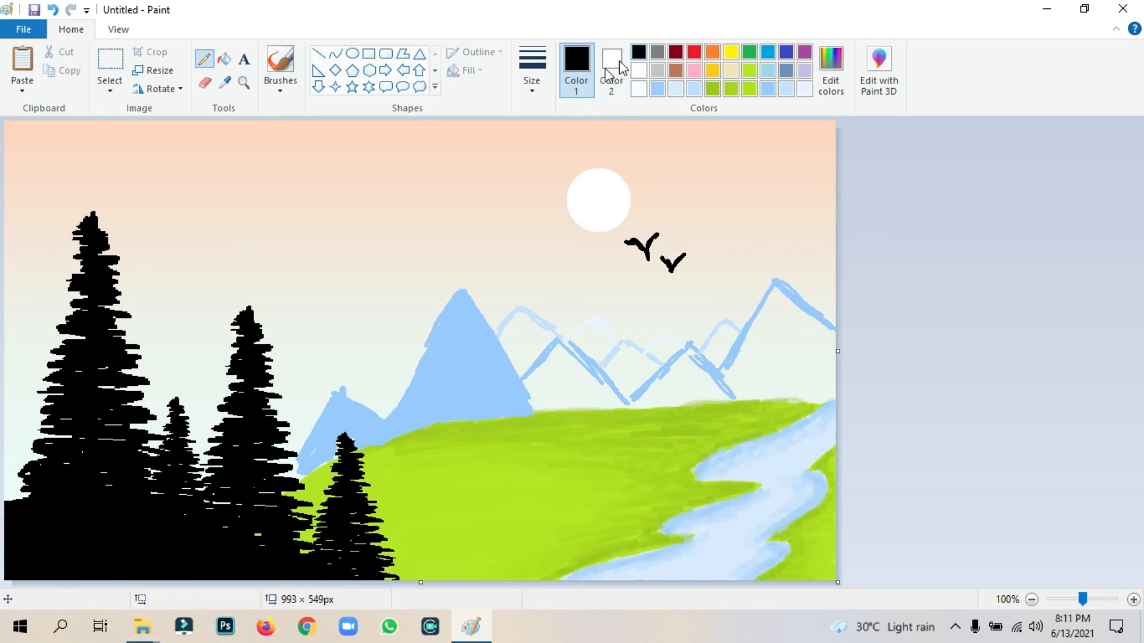
pyautogui.click(542, 92)
pyautogui.click(542, 218)
pyautogui.moveTo(341, 453); pyautogui.dragTo(341, 426)
# Smooth the small left mountain's tip and fill the two low middle mountains with light blue using the basic brush
pyautogui.click(766, 92)
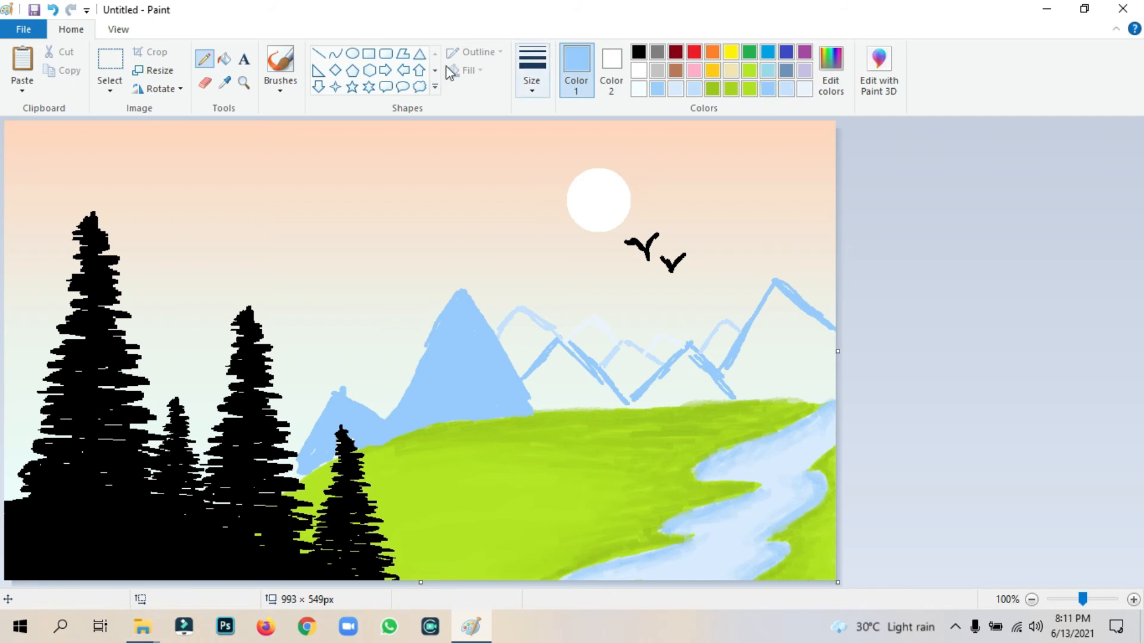
pyautogui.click(280, 92)
pyautogui.click(280, 114)
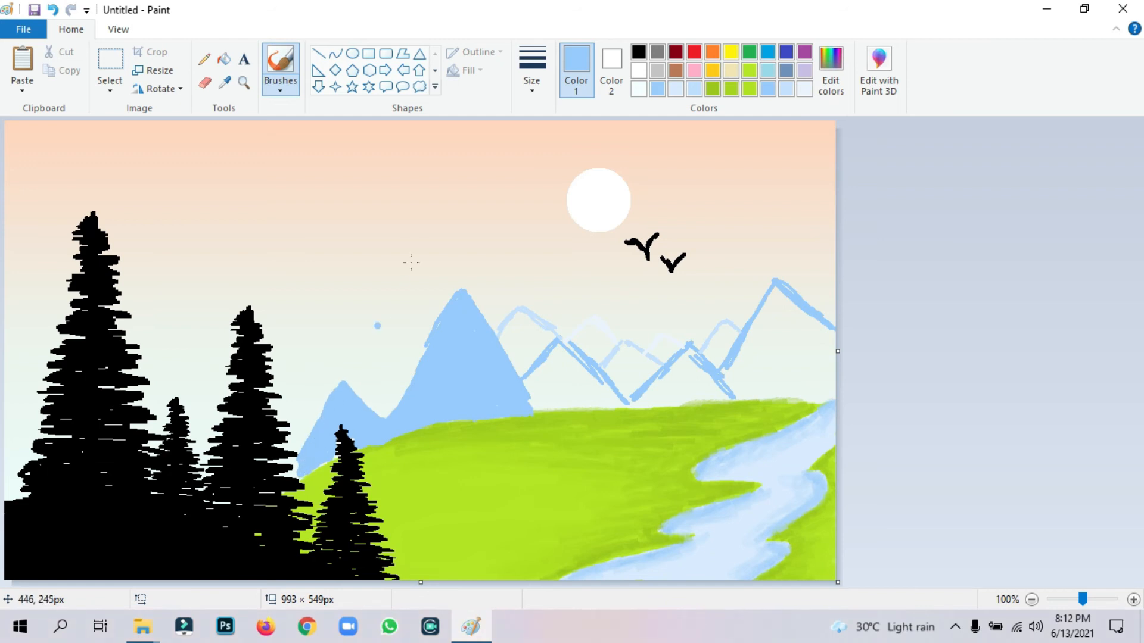
pyautogui.moveTo(525, 382)
pyautogui.mouseDown()
pyautogui.moveTo(562, 343)
pyautogui.moveTo(597, 373)
pyautogui.mouseUp()
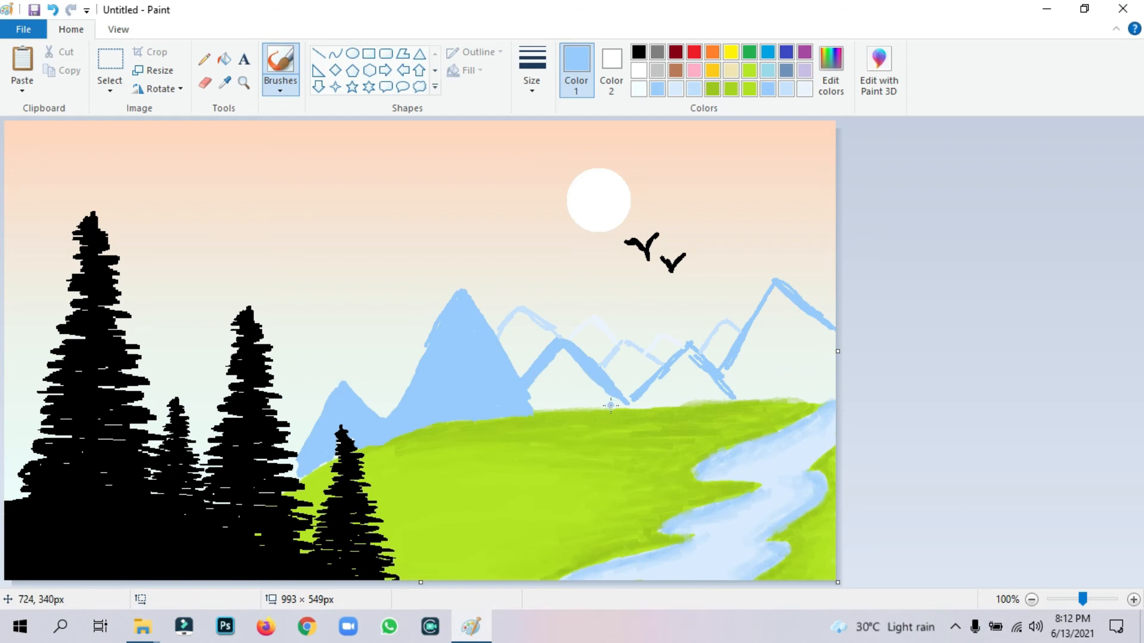
pyautogui.moveTo(528, 400)
pyautogui.mouseDown()
pyautogui.moveTo(622, 405)
pyautogui.moveTo(517, 395)
pyautogui.moveTo(557, 377)
pyautogui.moveTo(567, 365)
pyautogui.moveTo(530, 377)
pyautogui.moveTo(563, 350)
pyautogui.moveTo(553, 370)
pyautogui.moveTo(637, 404)
pyautogui.moveTo(622, 405)
pyautogui.moveTo(721, 398)
pyautogui.moveTo(644, 396)
pyautogui.moveTo(669, 379)
pyautogui.moveTo(683, 348)
pyautogui.moveTo(707, 380)
pyautogui.moveTo(686, 384)
pyautogui.moveTo(697, 373)
pyautogui.moveTo(686, 370)
pyautogui.moveTo(643, 392)
pyautogui.mouseUp()
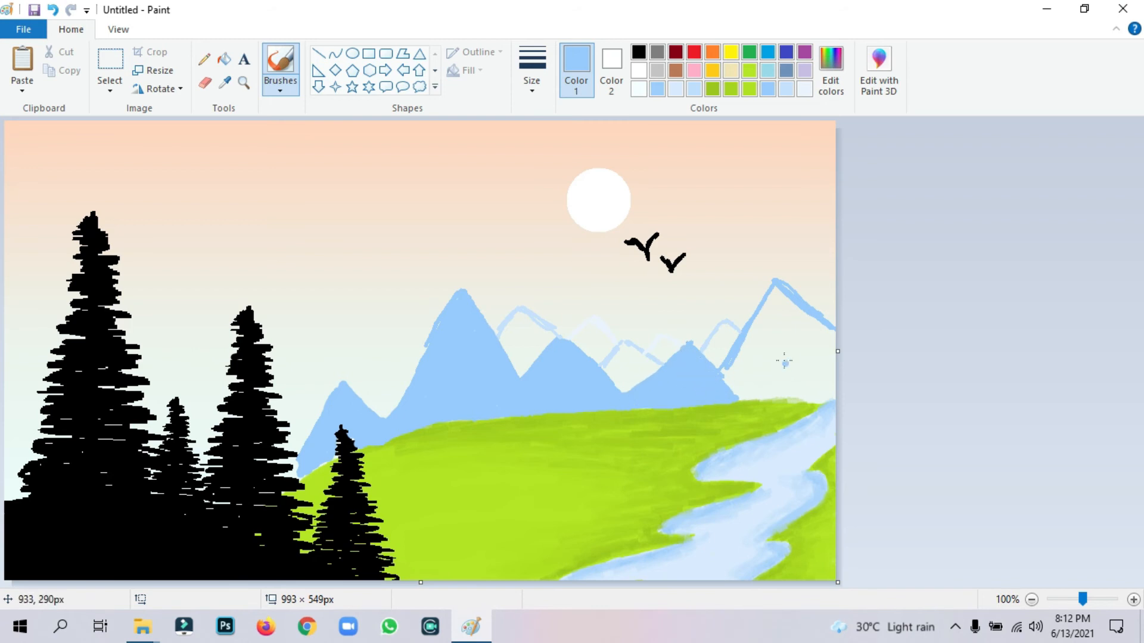
# Fill the tall mountain at the picture's right edge with light blue down to the hill
pyautogui.moveTo(726, 393)
pyautogui.mouseDown()
pyautogui.moveTo(742, 373)
pyautogui.moveTo(761, 340)
pyautogui.moveTo(741, 351)
pyautogui.moveTo(755, 325)
pyautogui.moveTo(738, 352)
pyautogui.moveTo(756, 316)
pyautogui.moveTo(785, 287)
pyautogui.moveTo(795, 310)
pyautogui.moveTo(779, 361)
pyautogui.moveTo(728, 400)
pyautogui.moveTo(786, 381)
pyautogui.moveTo(713, 396)
pyautogui.moveTo(831, 385)
pyautogui.mouseUp()
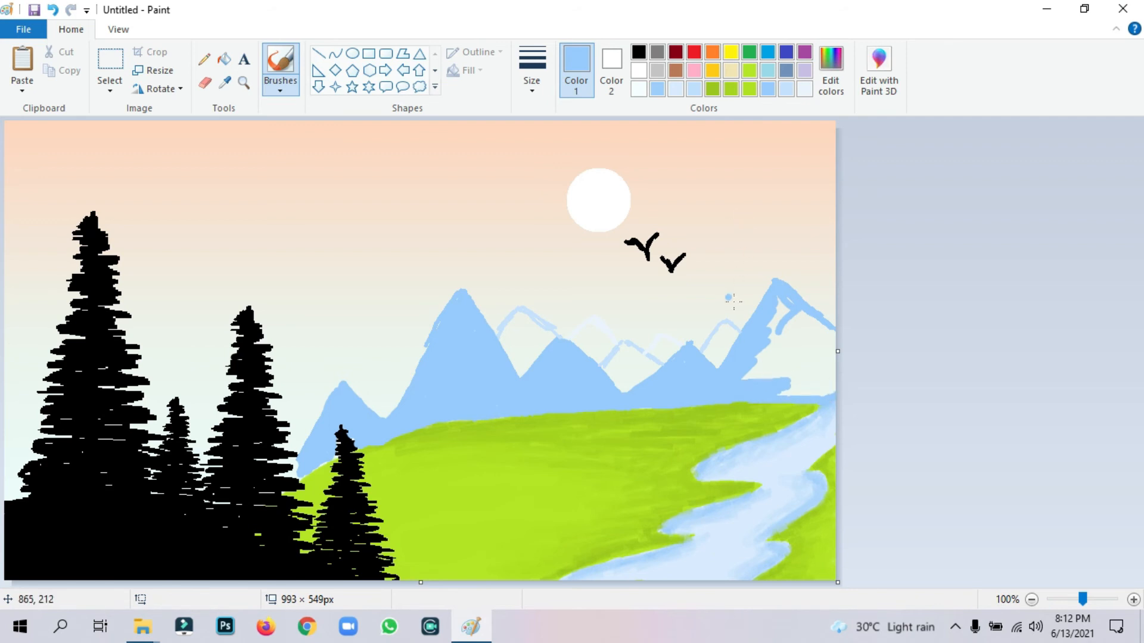
pyautogui.moveTo(780, 298)
pyautogui.mouseDown()
pyautogui.moveTo(771, 348)
pyautogui.moveTo(770, 316)
pyautogui.moveTo(754, 365)
pyautogui.moveTo(851, 386)
pyautogui.moveTo(832, 391)
pyautogui.moveTo(863, 358)
pyautogui.moveTo(818, 363)
pyautogui.moveTo(841, 348)
pyautogui.moveTo(755, 353)
pyautogui.mouseUp()
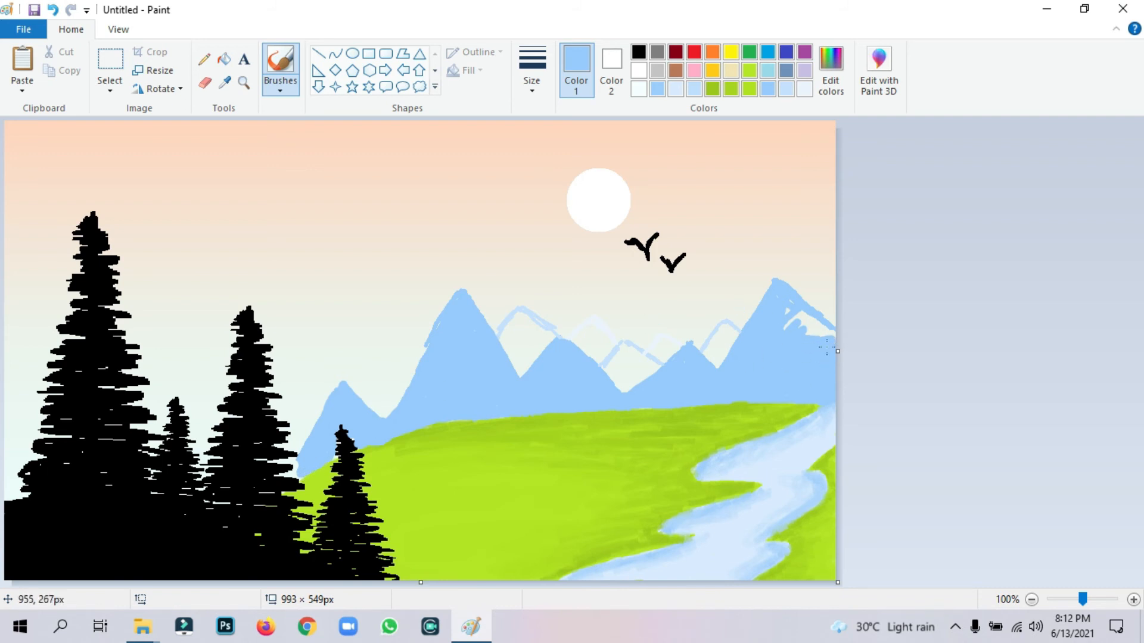
pyautogui.moveTo(807, 344)
pyautogui.mouseDown()
pyautogui.moveTo(805, 322)
pyautogui.moveTo(828, 336)
pyautogui.mouseUp()
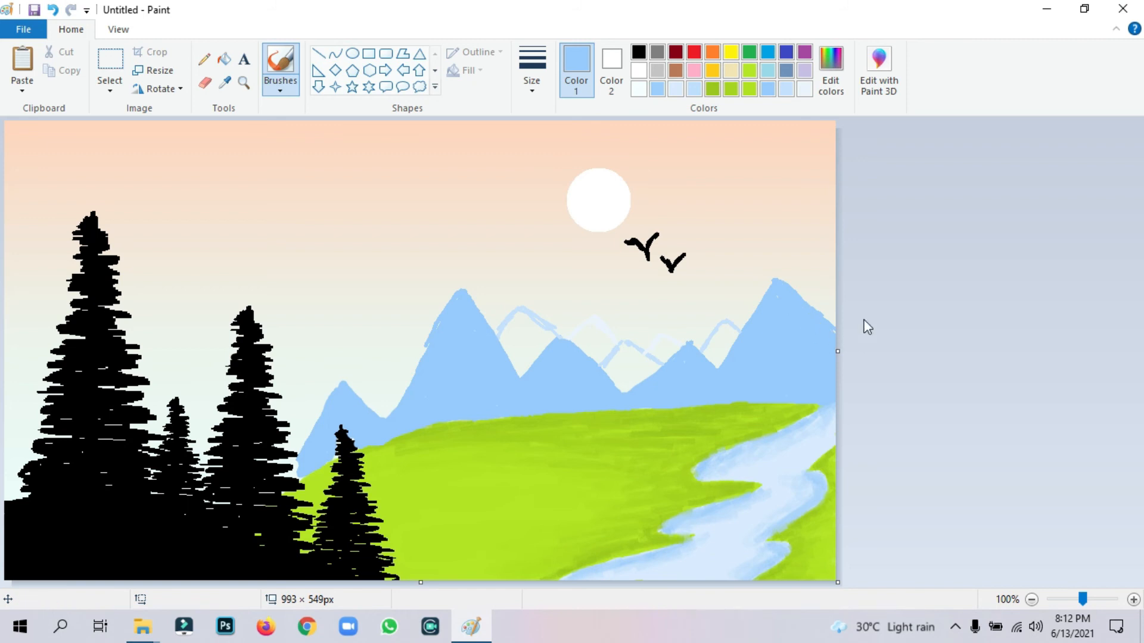
# Fill the three smaller peaks behind the front mountains with the paler blue
pyautogui.click(785, 89)
pyautogui.moveTo(499, 334)
pyautogui.mouseDown()
pyautogui.moveTo(521, 374)
pyautogui.moveTo(552, 336)
pyautogui.moveTo(543, 327)
pyautogui.moveTo(527, 320)
pyautogui.moveTo(501, 332)
pyautogui.moveTo(529, 328)
pyautogui.moveTo(519, 362)
pyautogui.mouseUp()
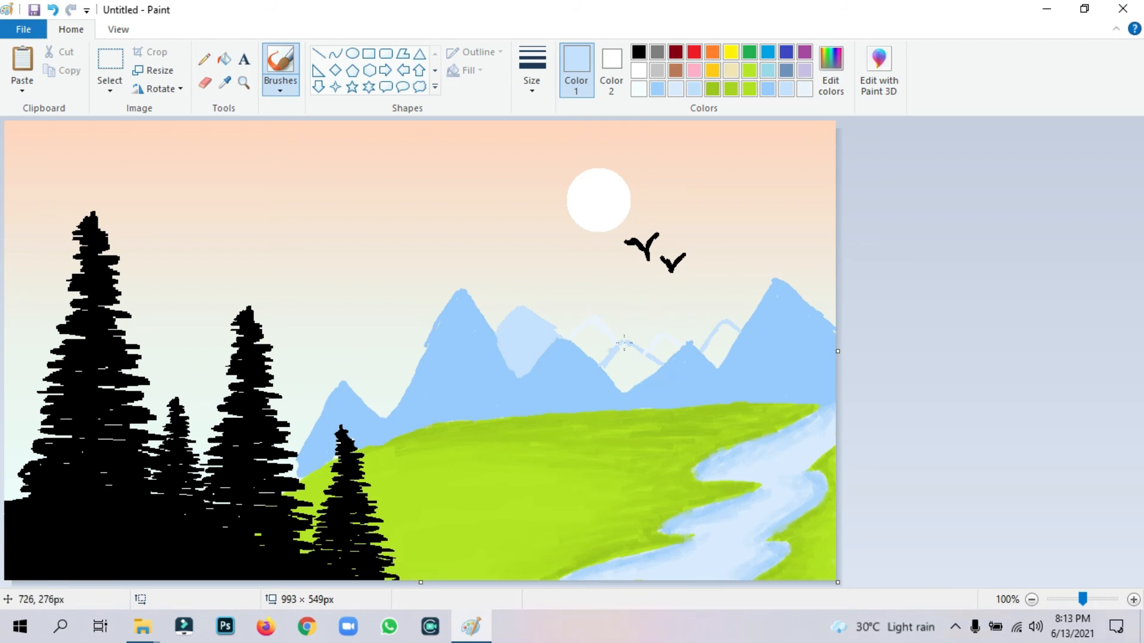
pyautogui.moveTo(604, 365)
pyautogui.mouseDown()
pyautogui.moveTo(613, 383)
pyautogui.moveTo(650, 378)
pyautogui.moveTo(659, 366)
pyautogui.moveTo(632, 356)
pyautogui.moveTo(628, 371)
pyautogui.moveTo(650, 367)
pyautogui.mouseUp()
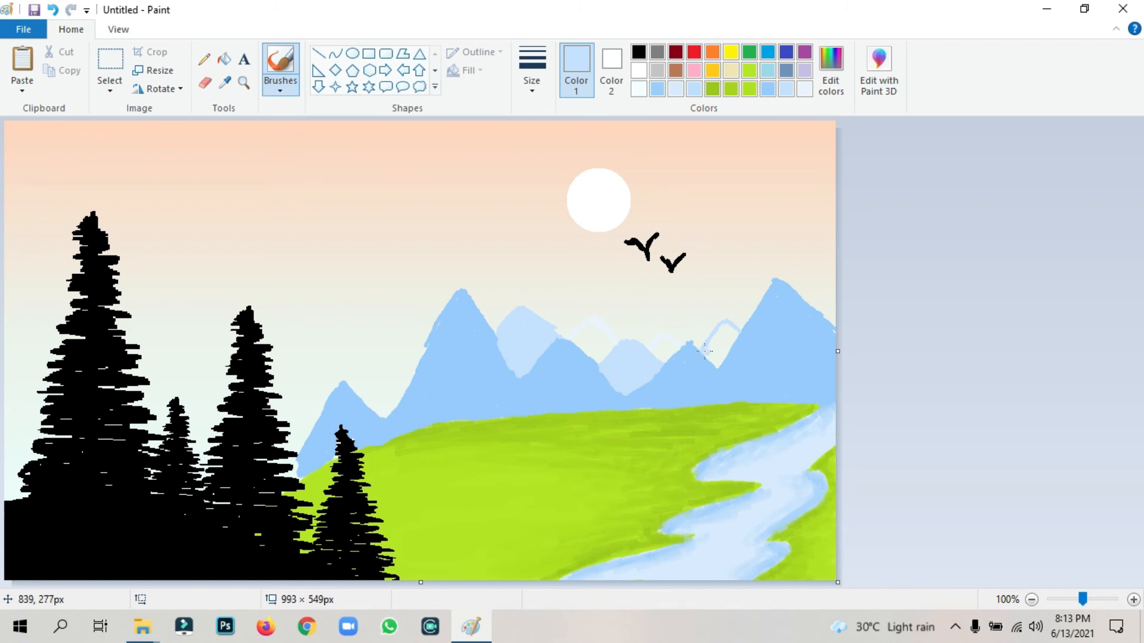
pyautogui.moveTo(722, 354)
pyautogui.mouseDown()
pyautogui.moveTo(736, 329)
pyautogui.moveTo(708, 349)
pyautogui.mouseUp()
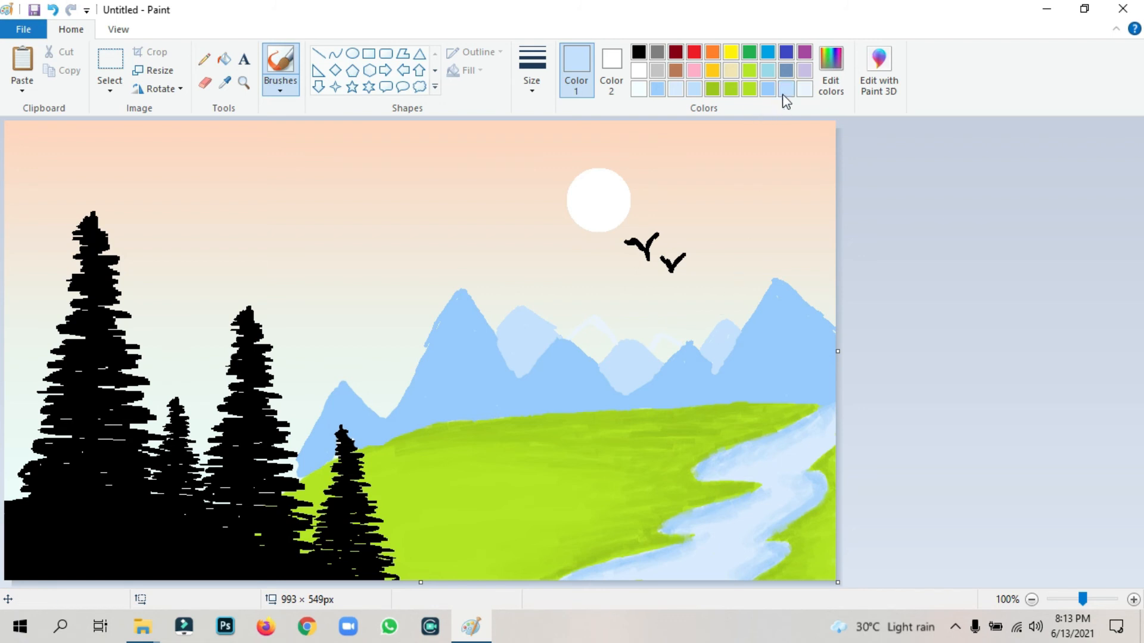
# Fill the two most distant peaks with the near-white blue, undoing the stray stroke
pyautogui.click(803, 89)
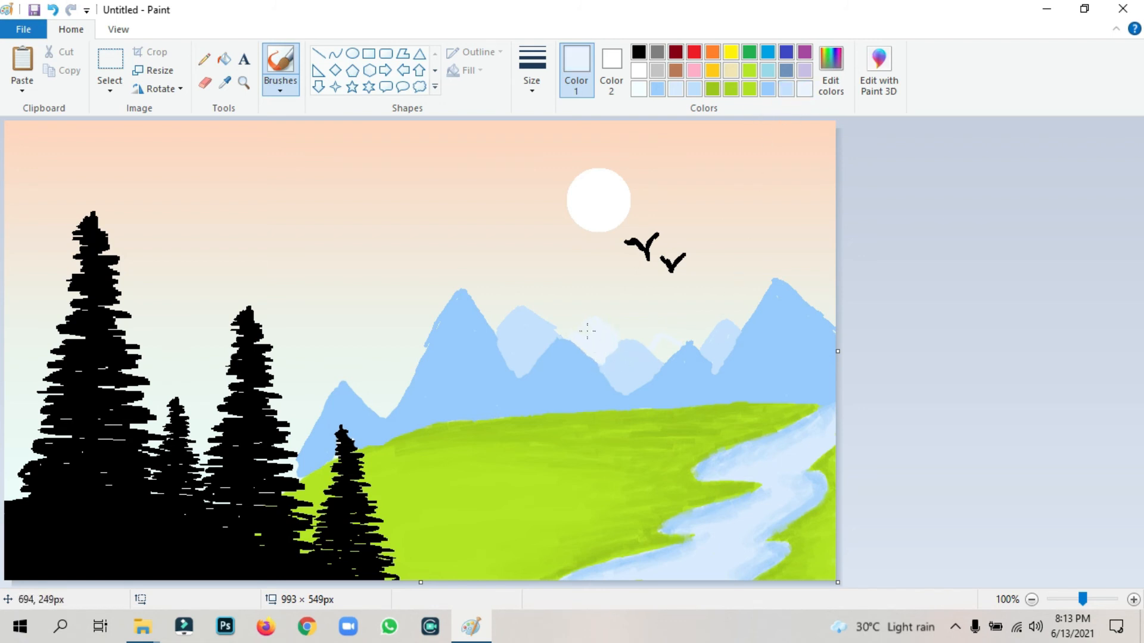
pyautogui.hotkey('ctrl', 'z')
pyautogui.moveTo(576, 335); pyautogui.dragTo(676, 361)
# Clean up the edges between the front mountains, the paler peaks and the hill in light blue, green and paler blue
pyautogui.click(768, 89)
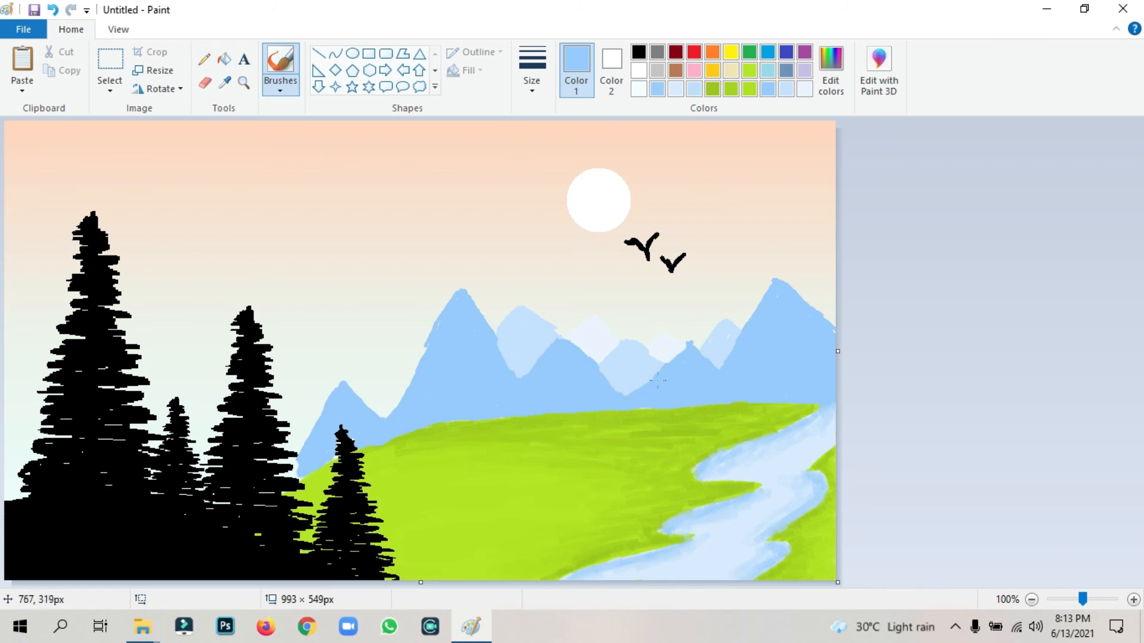
pyautogui.moveTo(658, 380)
pyautogui.mouseDown()
pyautogui.moveTo(626, 394)
pyautogui.moveTo(601, 372)
pyautogui.mouseUp()
pyautogui.hotkey('ctrl', 'z')
pyautogui.hotkey('ctrl', 'y')
pyautogui.click(712, 89)
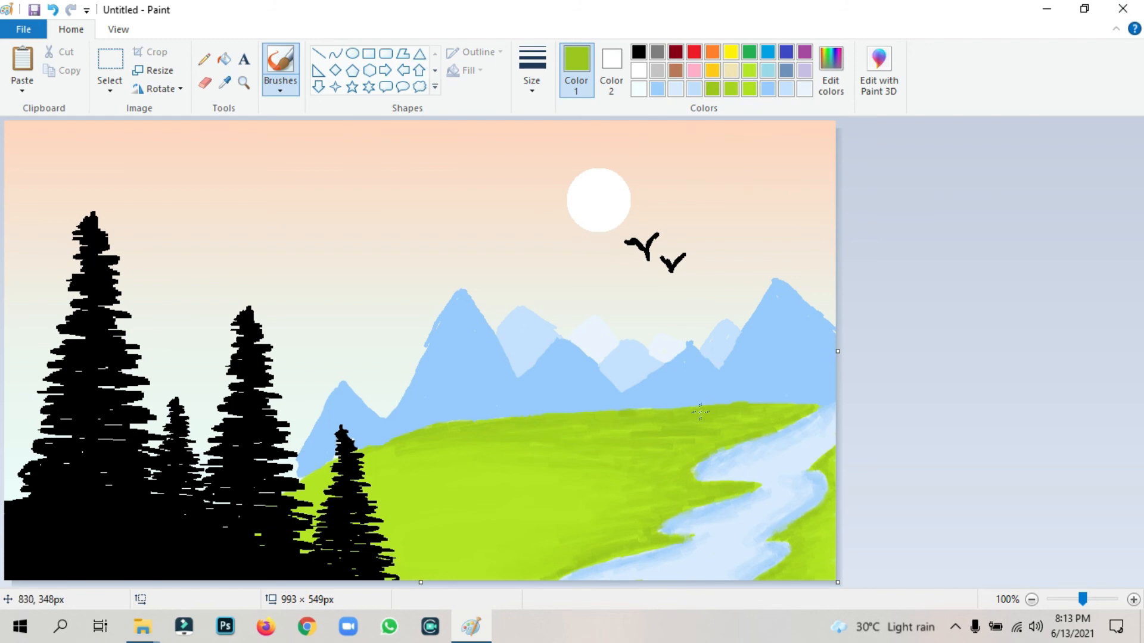
pyautogui.click(770, 90)
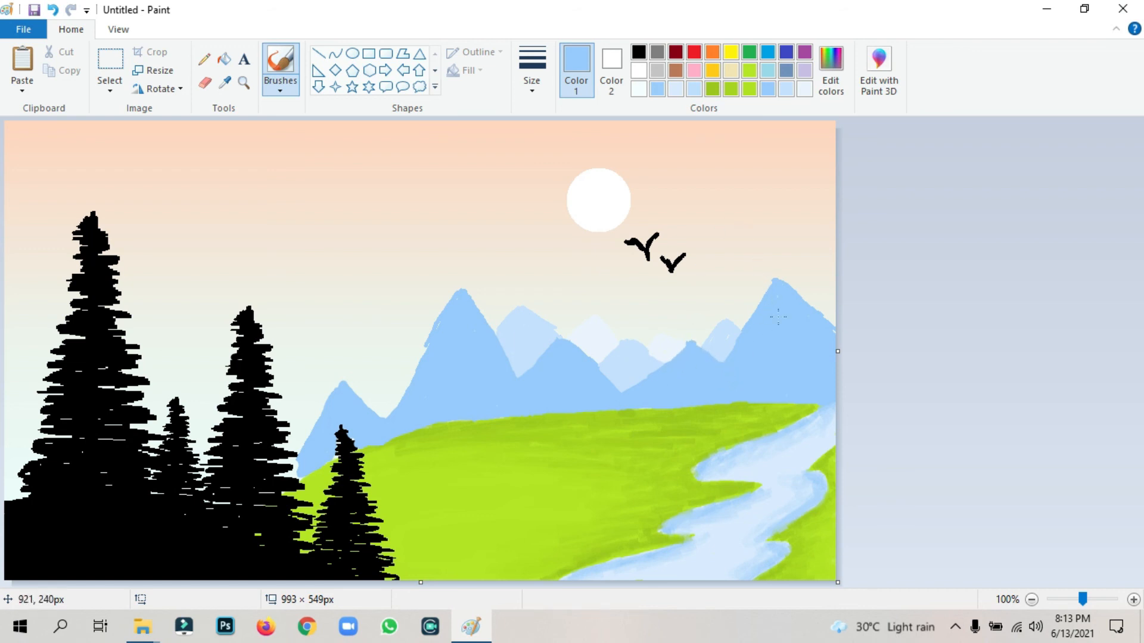
pyautogui.click(786, 91)
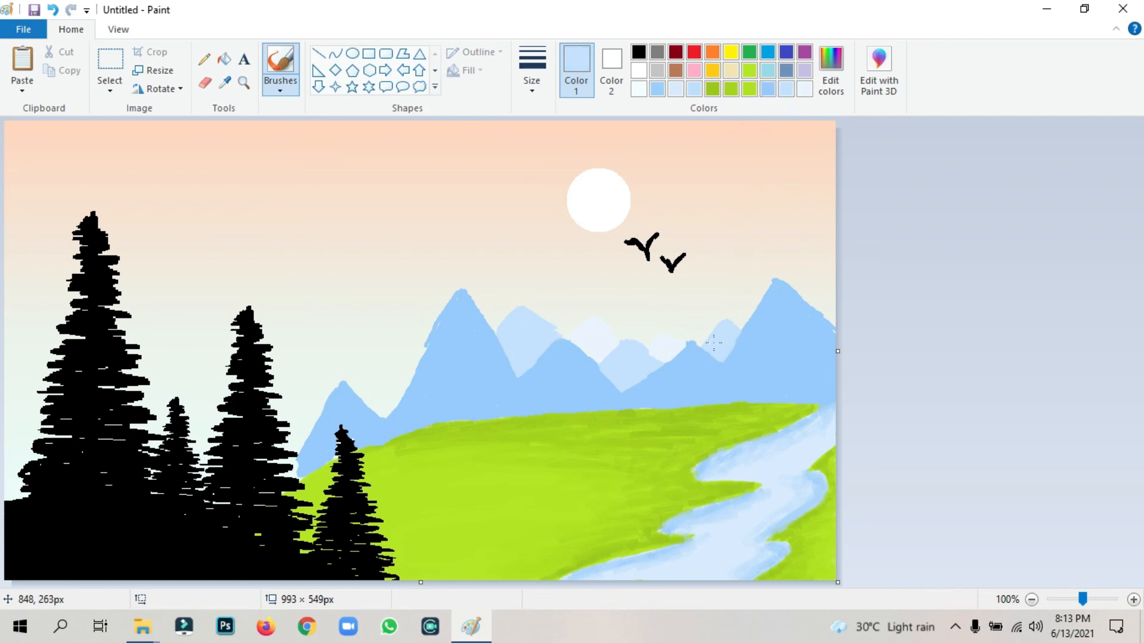
pyautogui.click(768, 89)
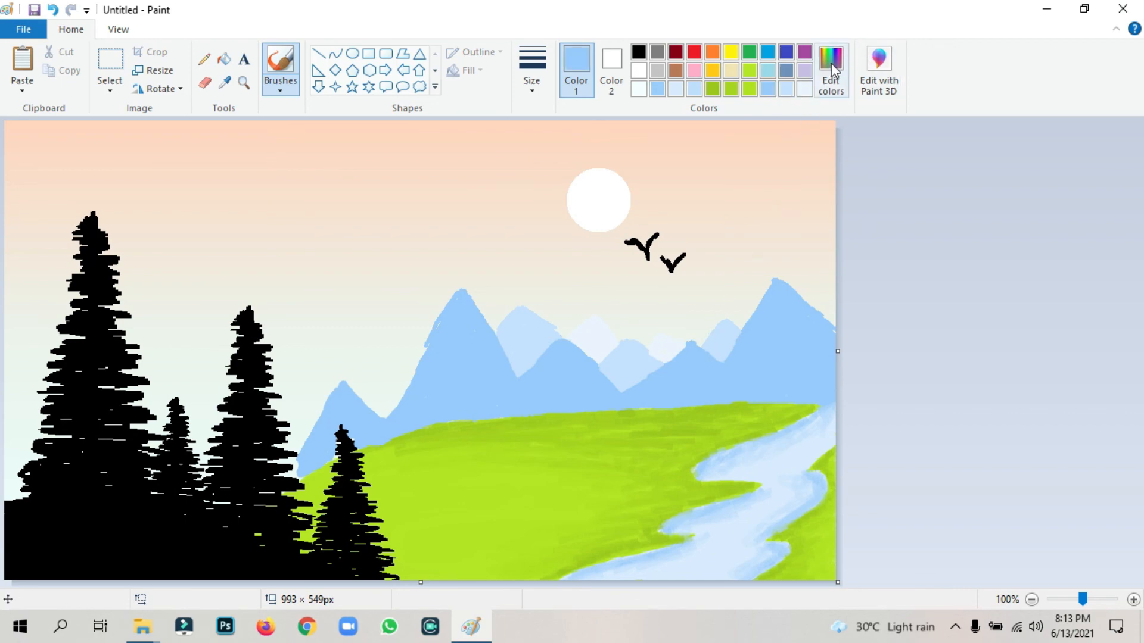
# Mix a slightly deeper blue and shade the left slopes of all front mountains with a textured brush at its thickest size
pyautogui.click(834, 84)
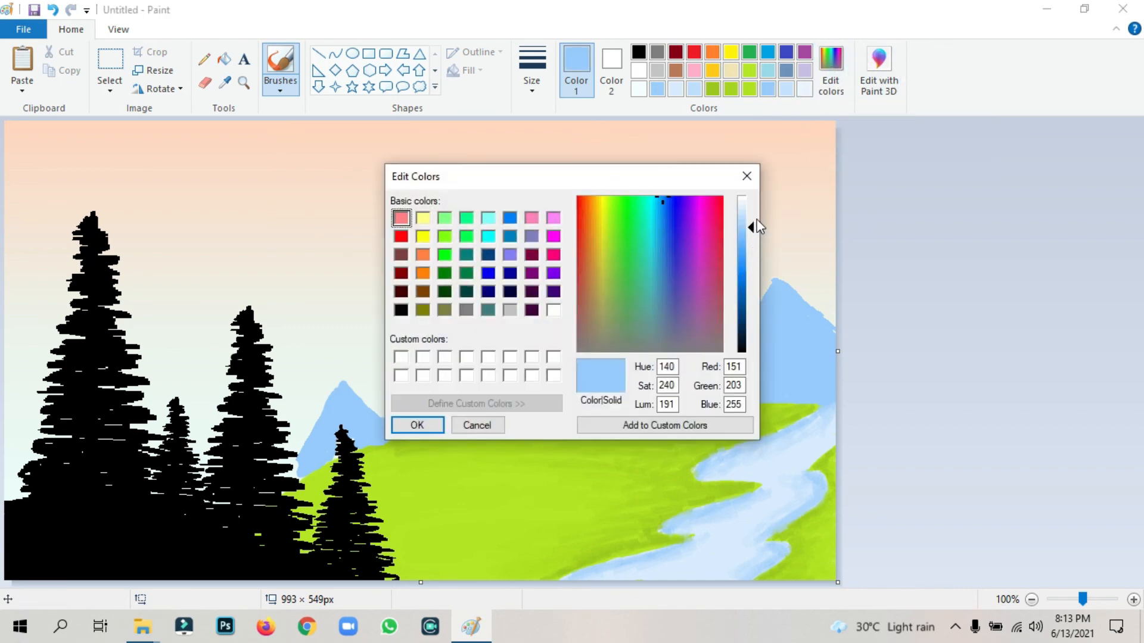
pyautogui.moveTo(754, 229); pyautogui.dragTo(748, 241)
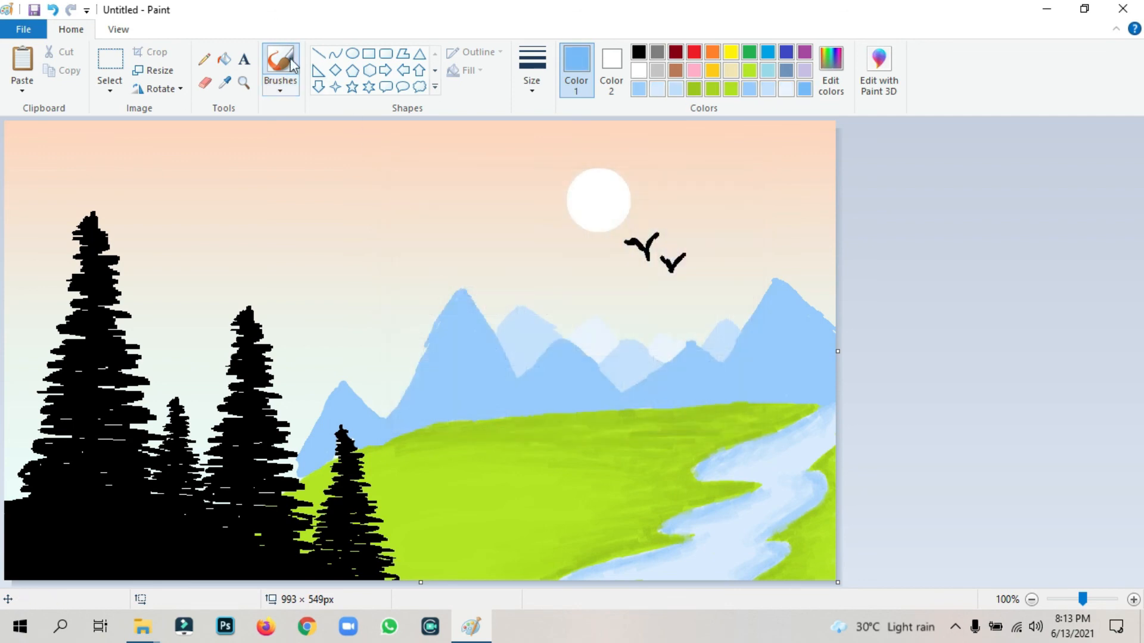
pyautogui.click(280, 87)
pyautogui.click(377, 147)
pyautogui.click(531, 81)
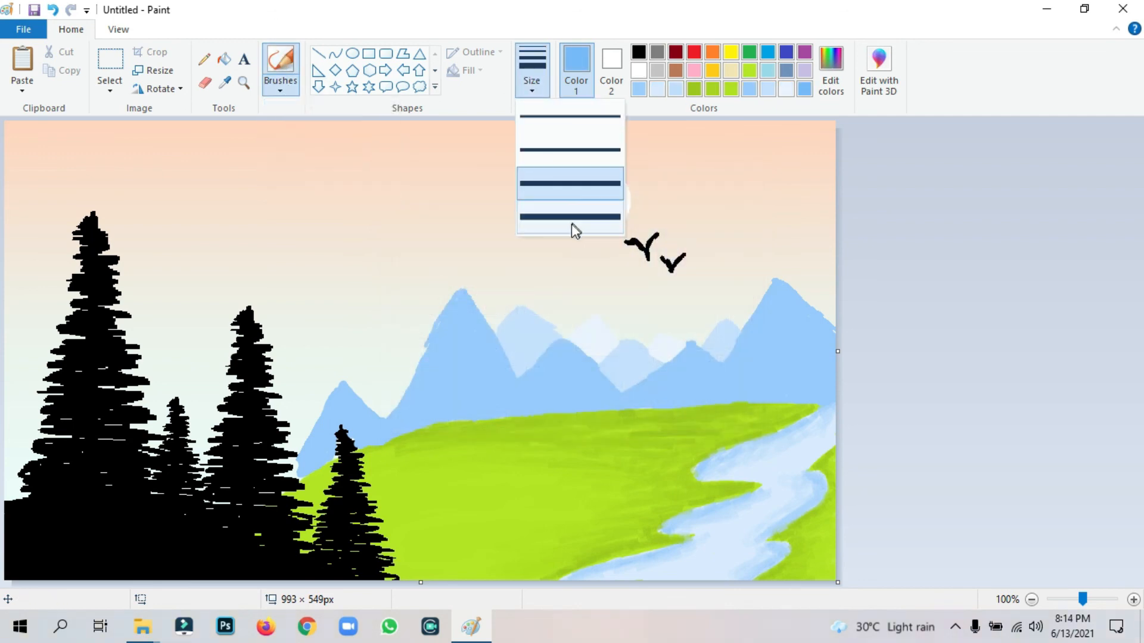
pyautogui.click(571, 223)
pyautogui.moveTo(469, 301)
pyautogui.mouseDown()
pyautogui.moveTo(453, 293)
pyautogui.moveTo(409, 403)
pyautogui.mouseUp()
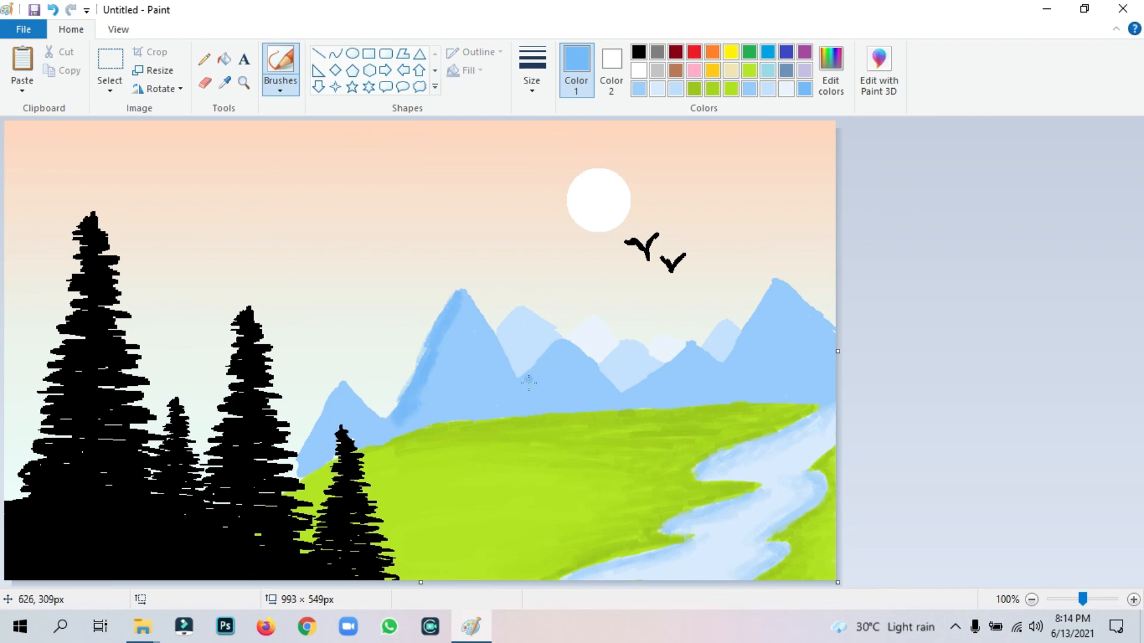
pyautogui.moveTo(528, 383); pyautogui.dragTo(545, 359)
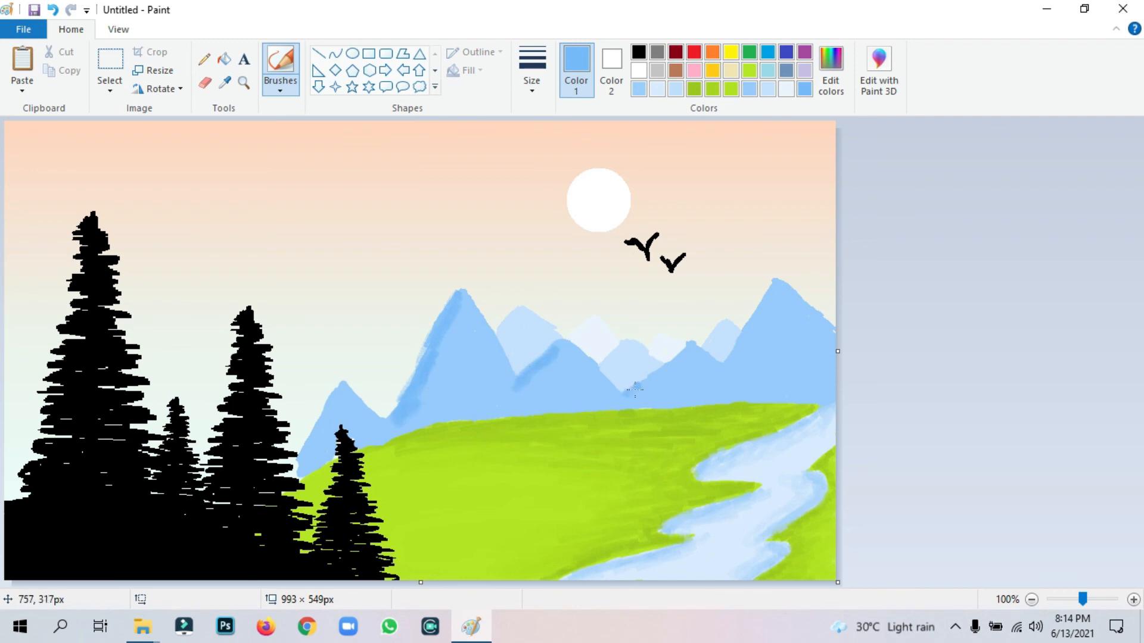
pyautogui.moveTo(633, 392)
pyautogui.mouseDown()
pyautogui.moveTo(685, 354)
pyautogui.moveTo(744, 336)
pyautogui.moveTo(742, 351)
pyautogui.moveTo(767, 301)
pyautogui.mouseUp()
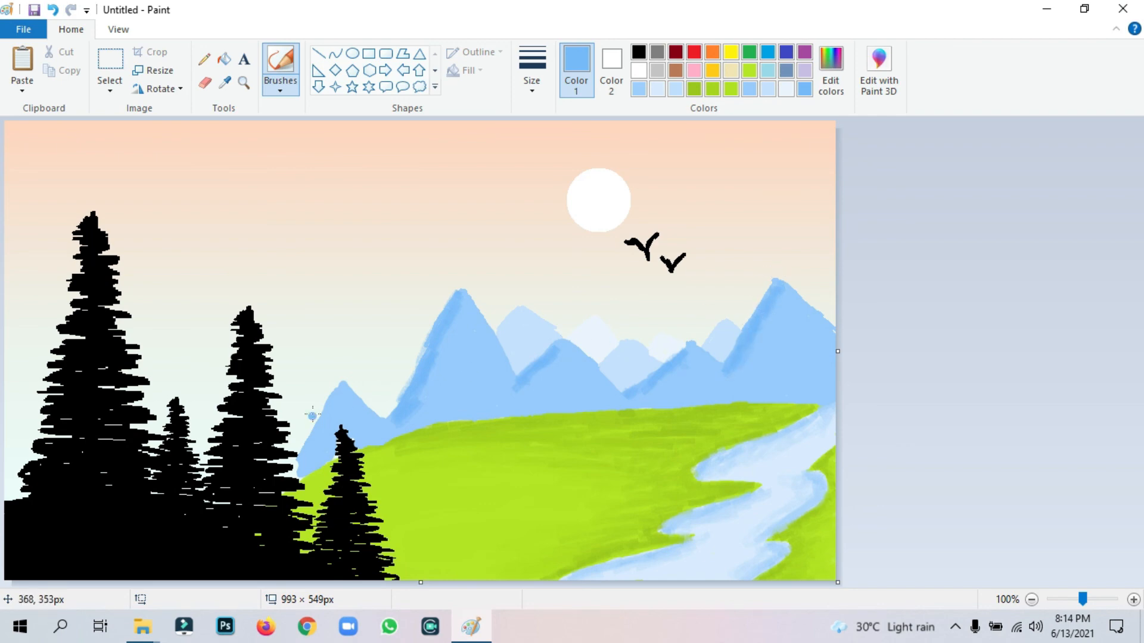
pyautogui.moveTo(318, 439)
pyautogui.mouseDown()
pyautogui.moveTo(327, 419)
pyautogui.moveTo(312, 439)
pyautogui.mouseUp()
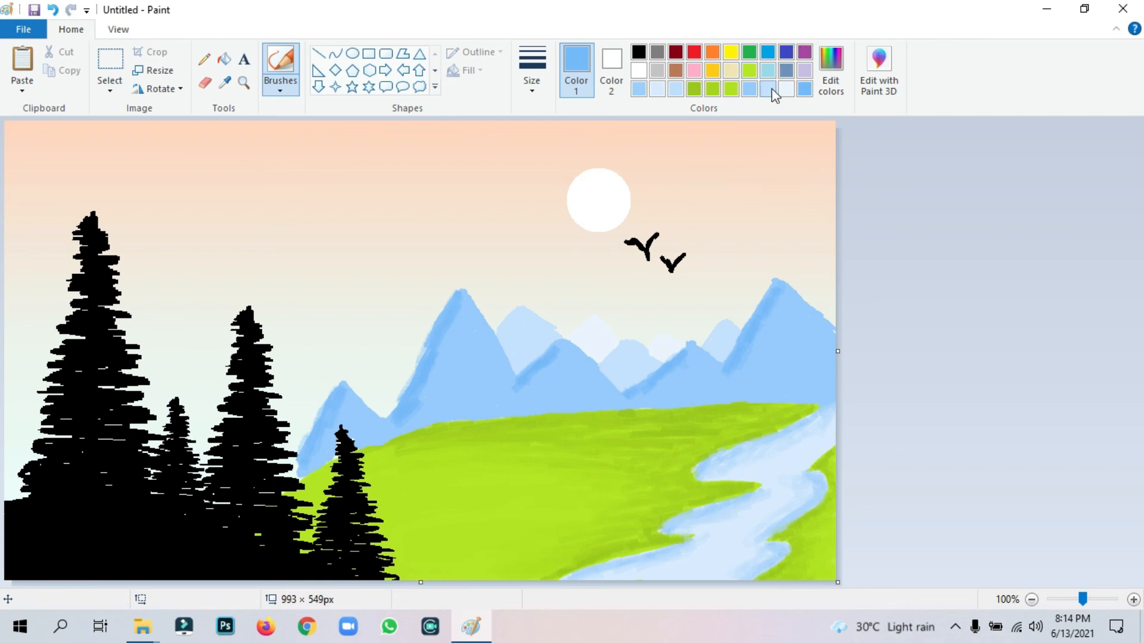
# Shade the left slopes of the middle-layer peaks in light blue and of the most distant peaks in paler blue
pyautogui.click(749, 88)
pyautogui.click(723, 132)
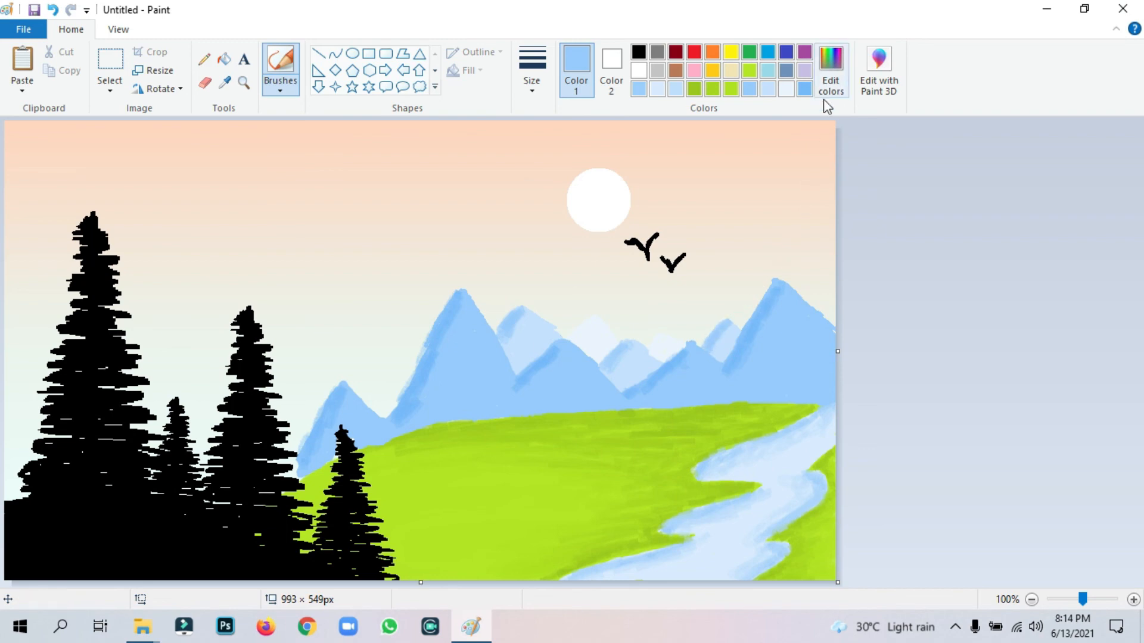
pyautogui.click(768, 89)
pyautogui.click(613, 262)
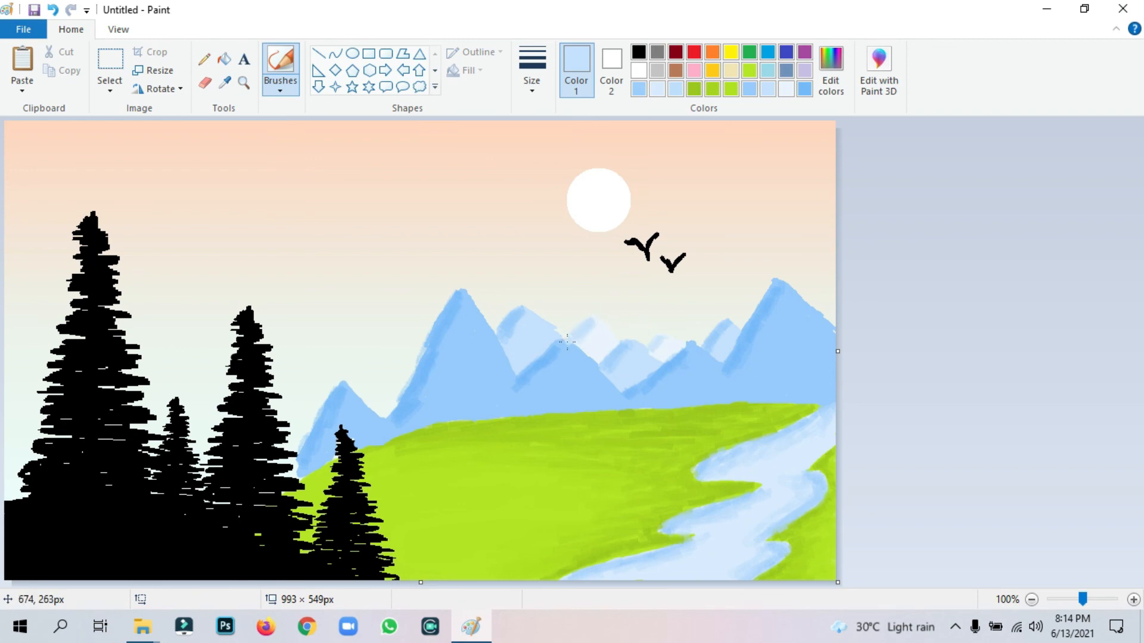
# Frame the picture with a thick white rectangle of about 987 × 543 px, with a solid outline and no fill
pyautogui.click(368, 54)
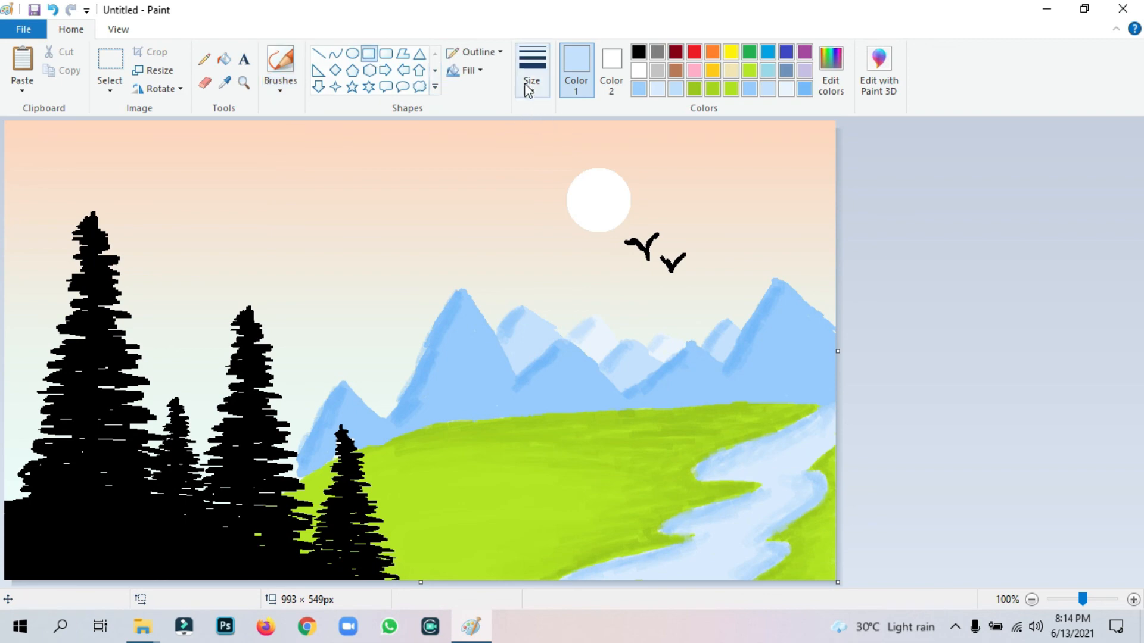
pyautogui.click(531, 70)
pyautogui.click(554, 205)
pyautogui.click(476, 52)
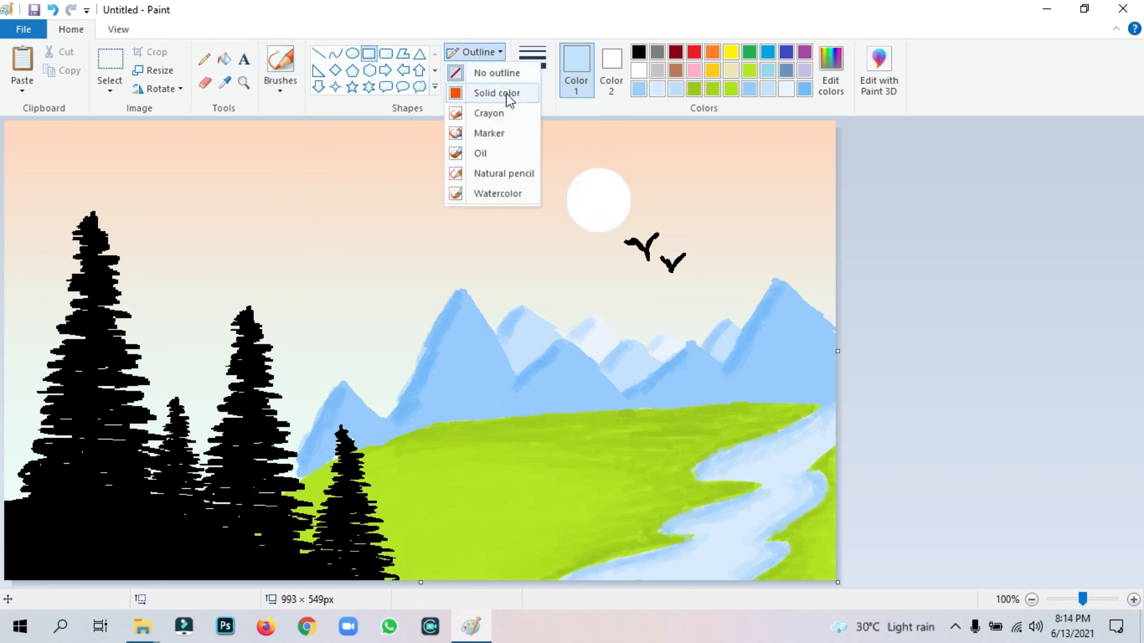
pyautogui.click(510, 95)
pyautogui.click(466, 71)
pyautogui.click(501, 111)
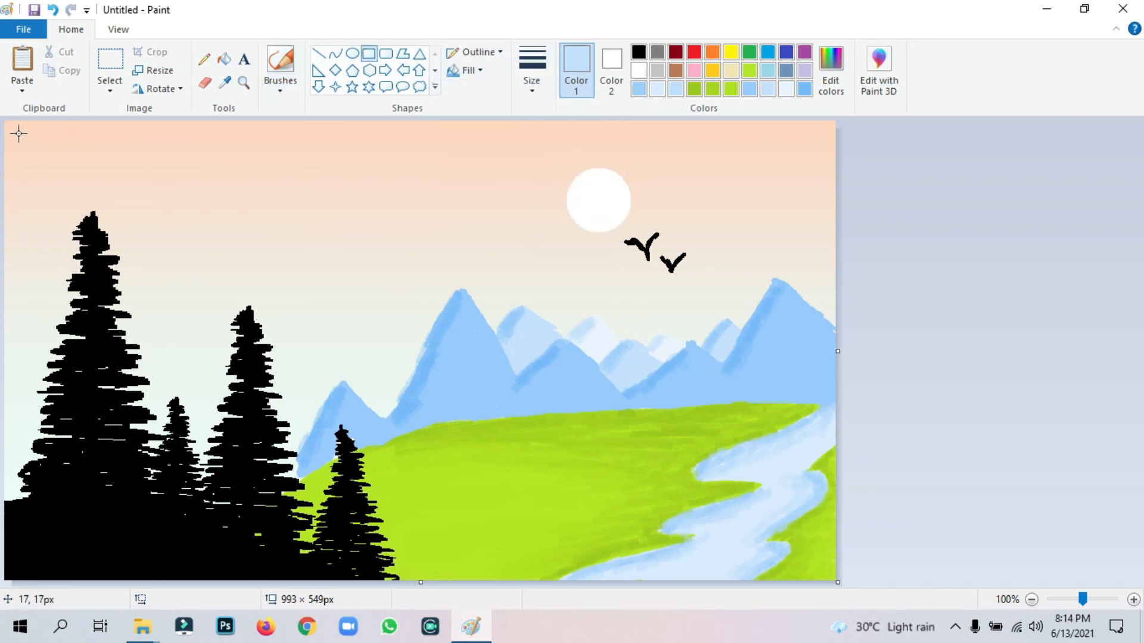
pyautogui.click(638, 70)
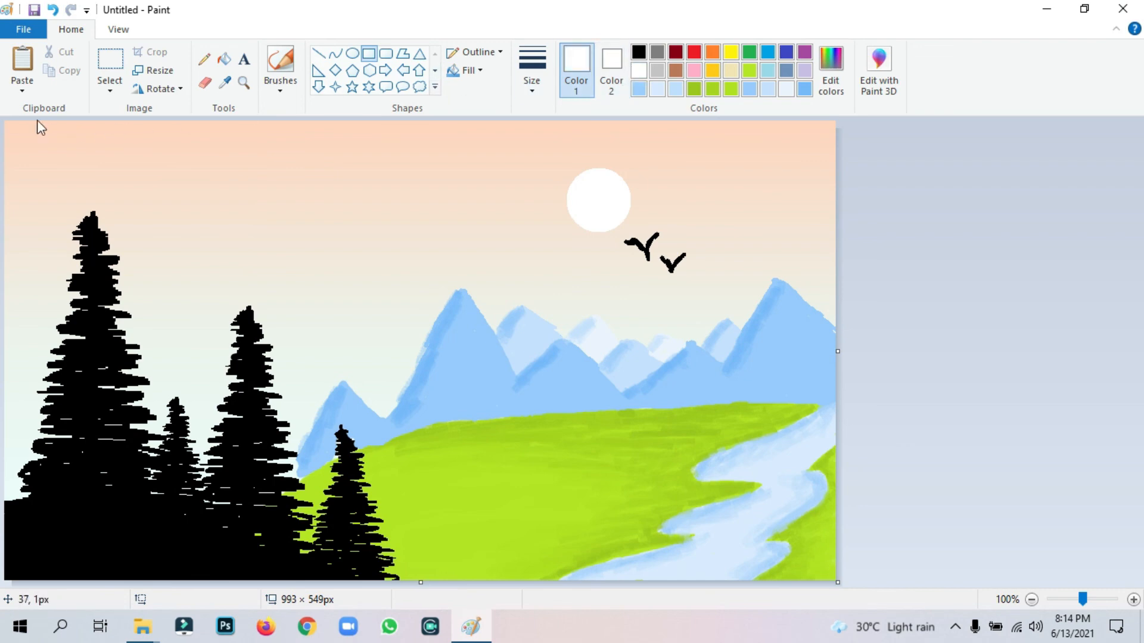
pyautogui.moveTo(19, 126); pyautogui.dragTo(832, 577)
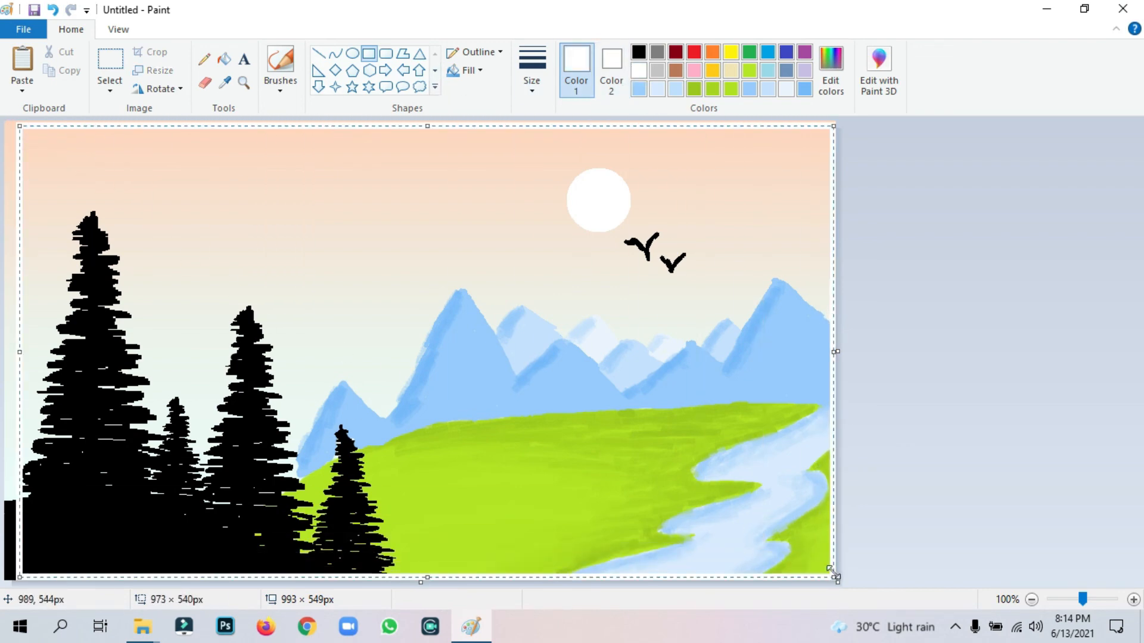
pyautogui.moveTo(427, 127); pyautogui.dragTo(426, 123)
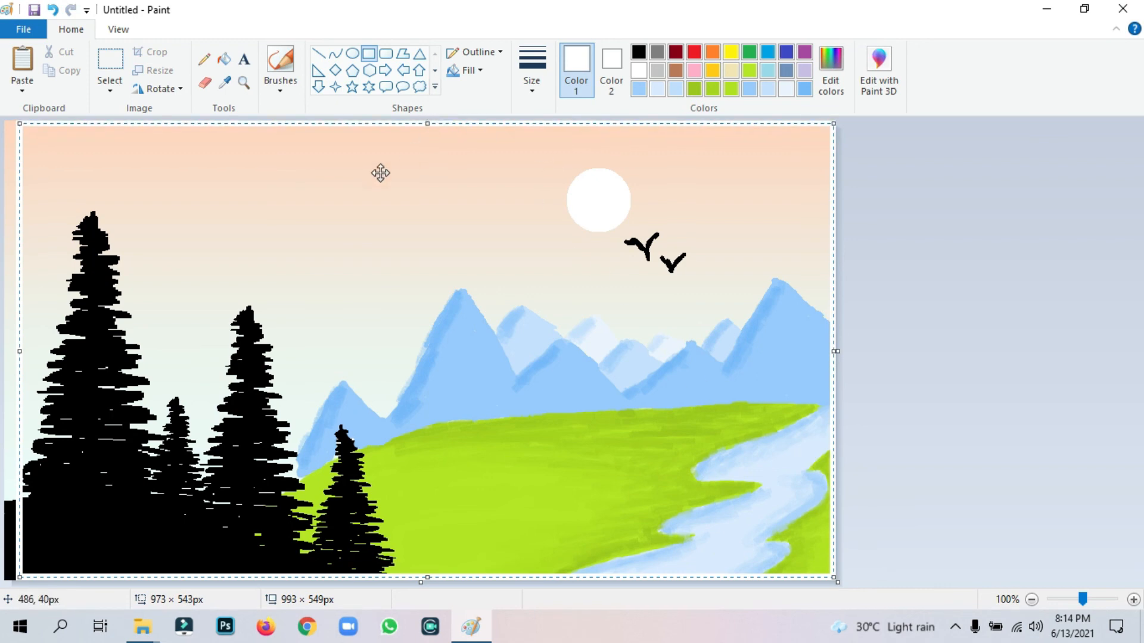
pyautogui.moveTo(23, 347); pyautogui.dragTo(9, 346)
pyautogui.click(953, 182)
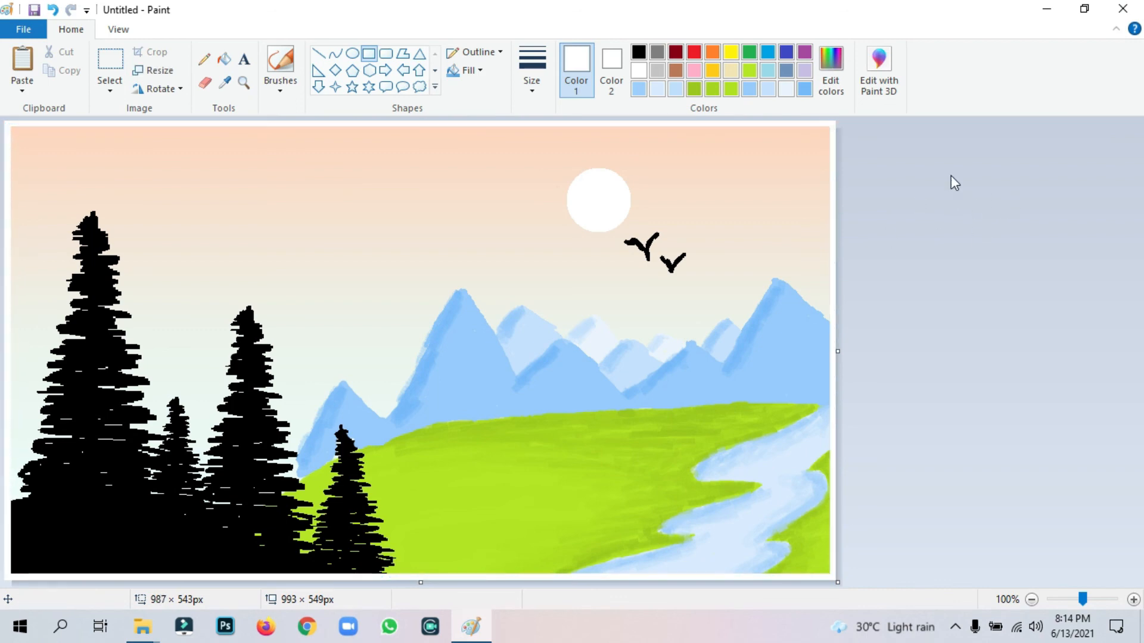
# Sign the painting with the artist's name in white 30-point Brush Script MT over the black ground in the lower-left corner
pyautogui.click(244, 59)
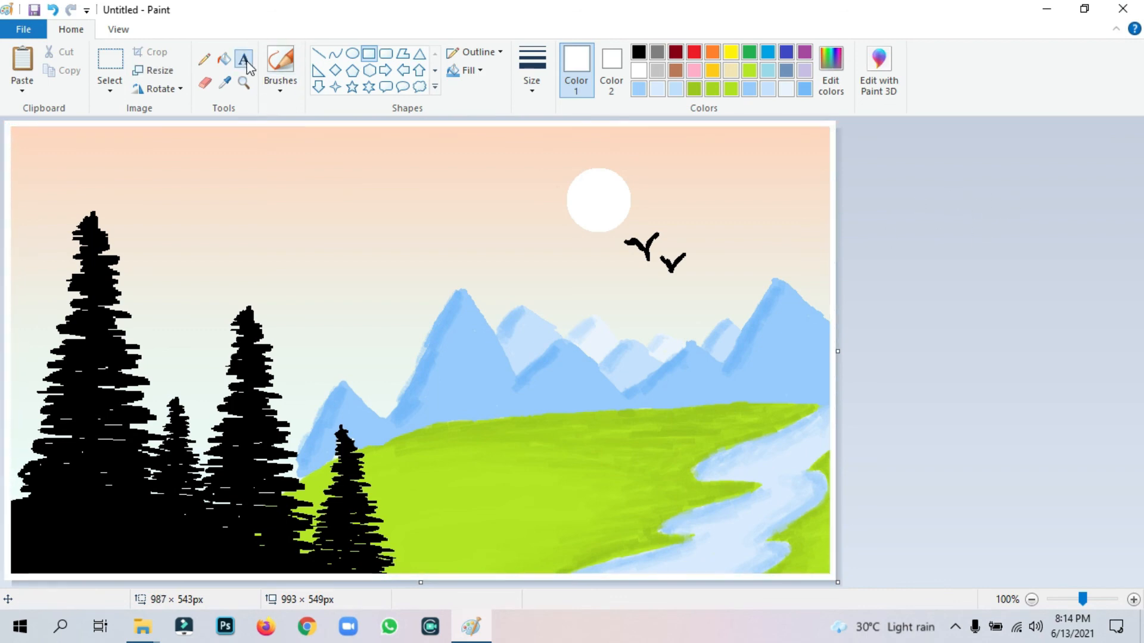
pyautogui.click(22, 545)
pyautogui.click(55, 526)
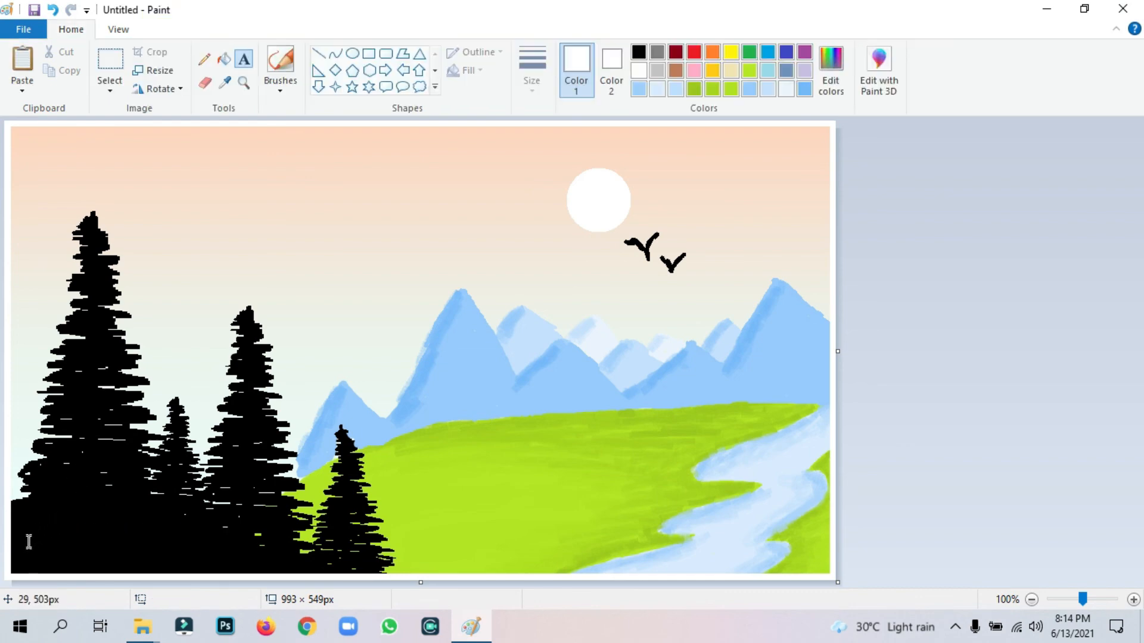
pyautogui.click(27, 518)
pyautogui.write('Tas')
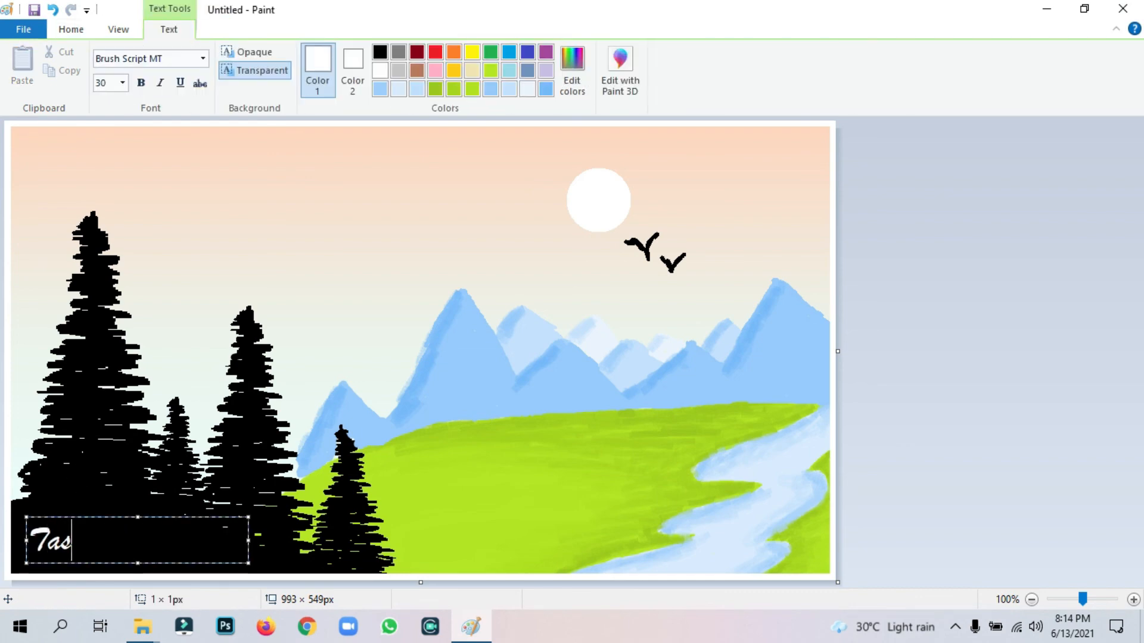
pyautogui.write('heen')
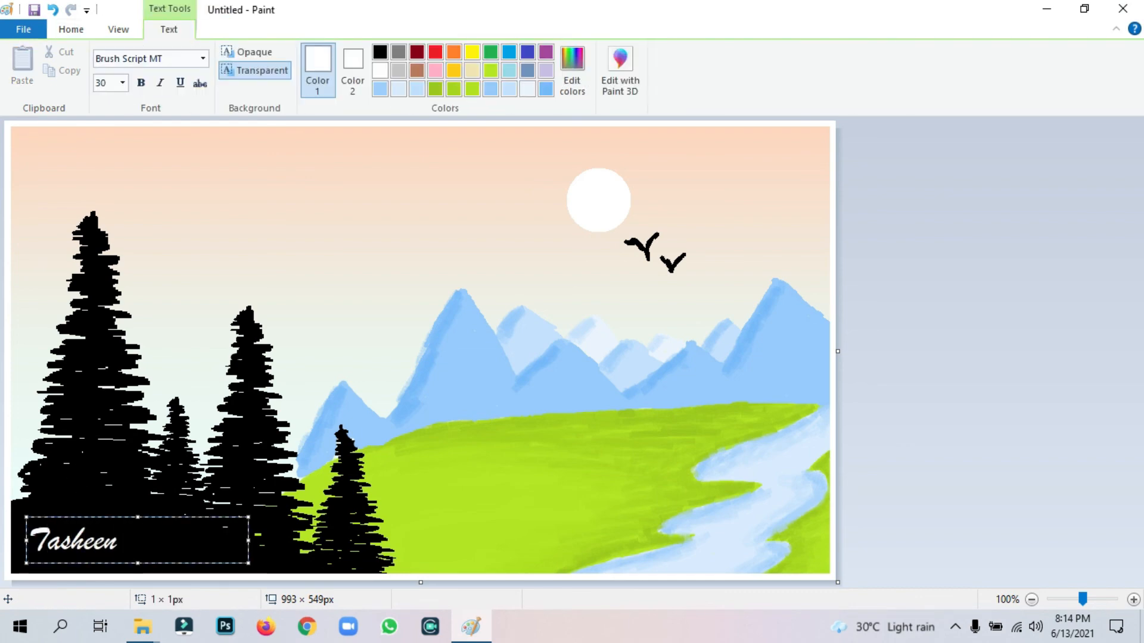
pyautogui.write(' Art')
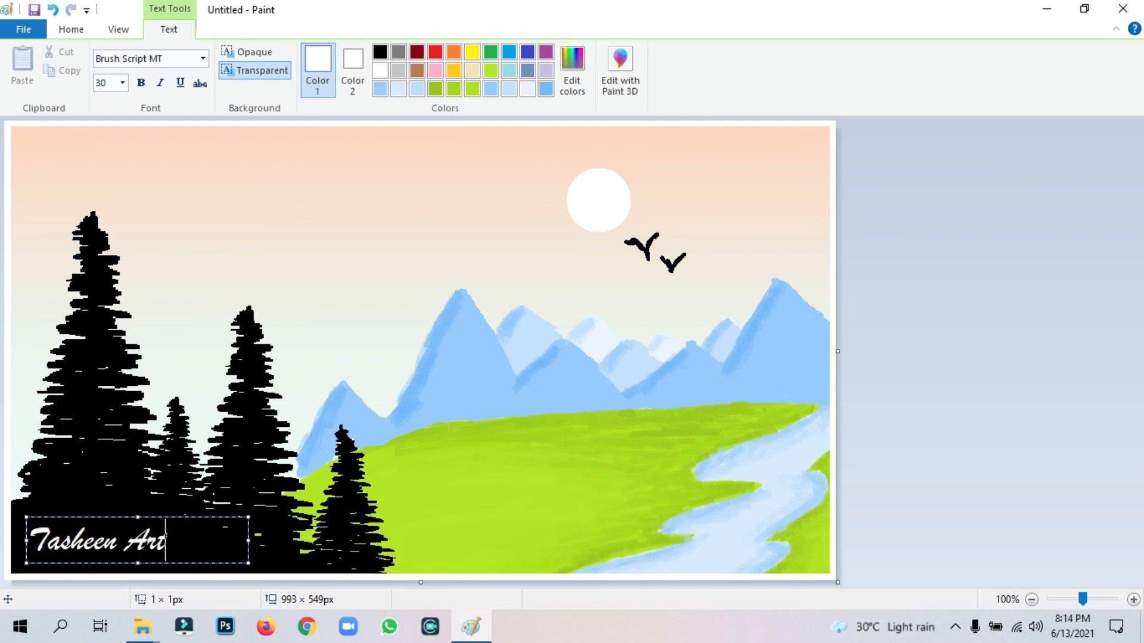
pyautogui.click(494, 370)
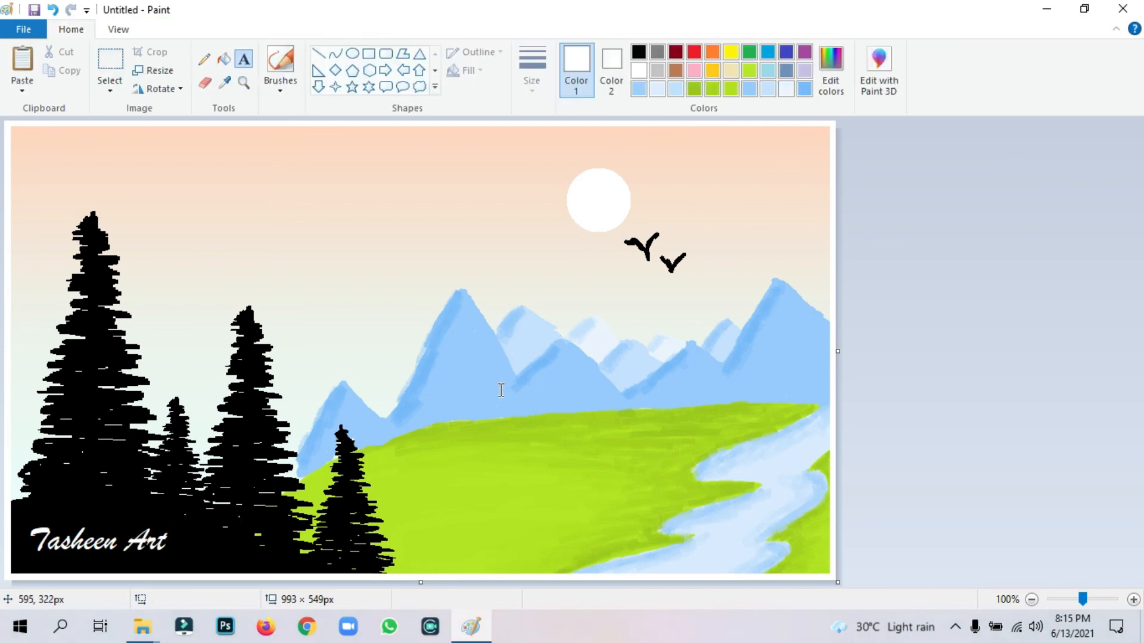